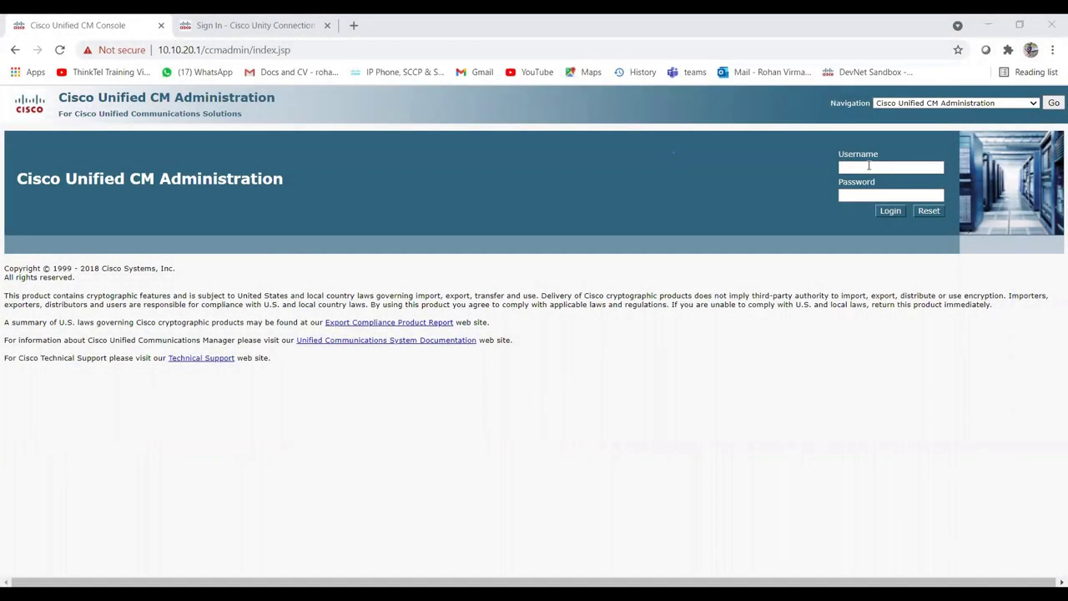
Log in to CUCM Administration as administrator with the account password.
left_click(866, 168)
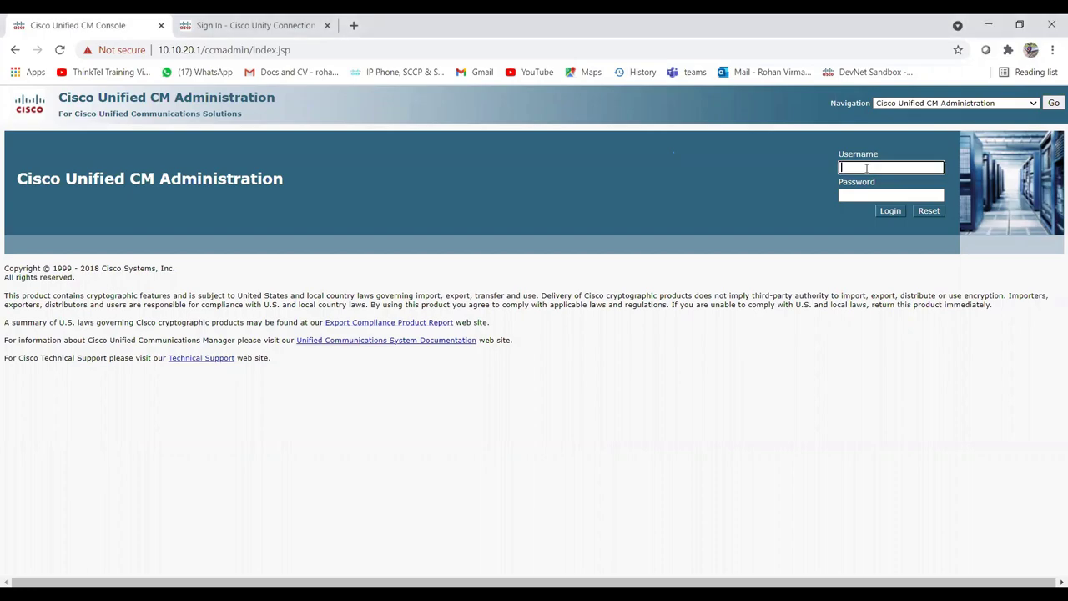
type("administrator")
key("Tab")
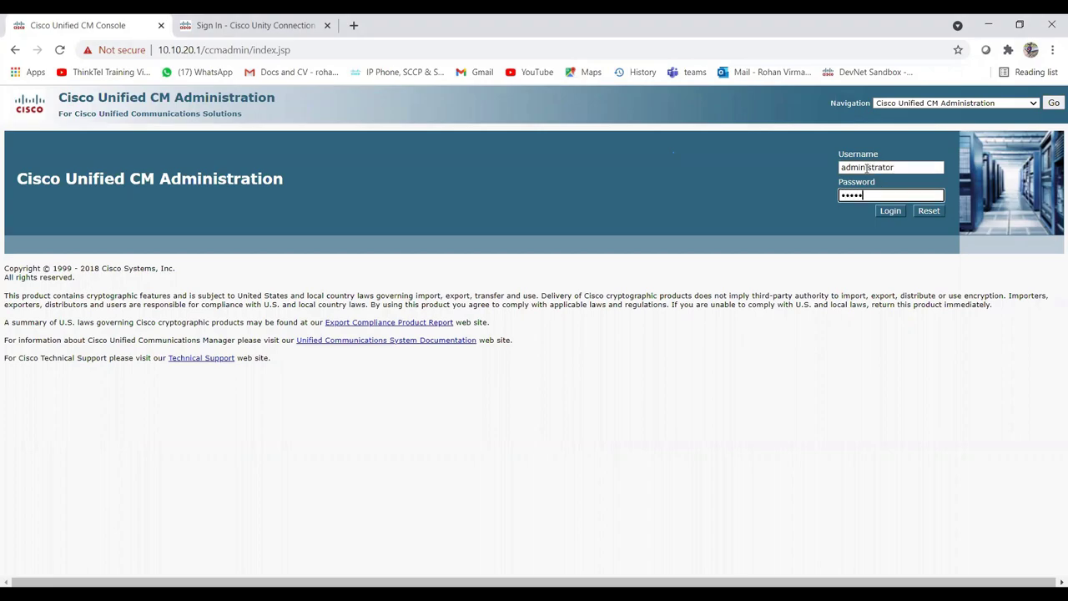
key("Return")
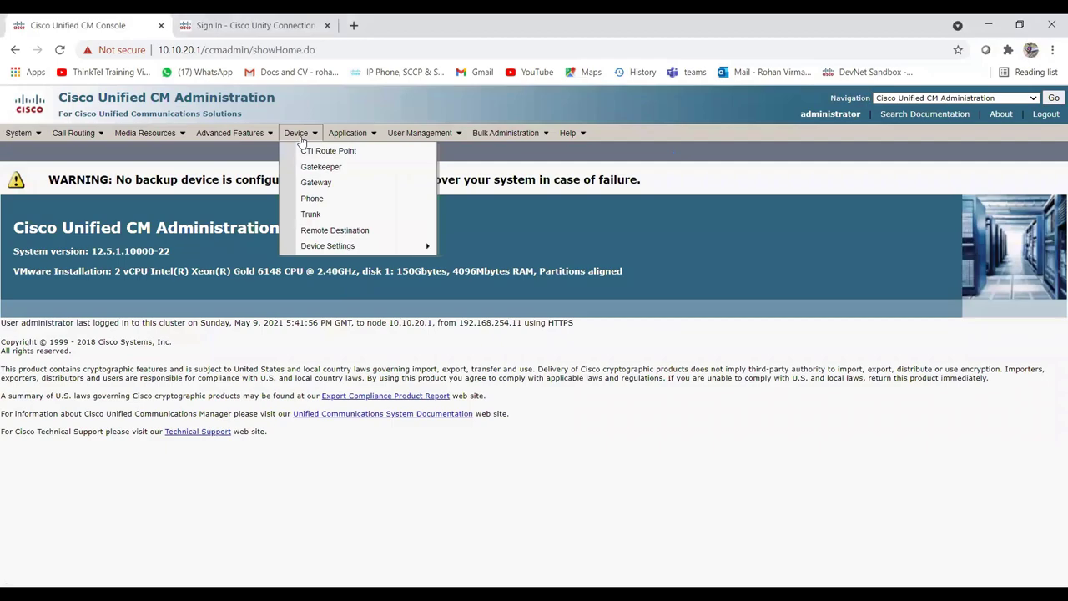
Add and save a new partition named VM_PT from the Partition list.
mouse_move(238, 134)
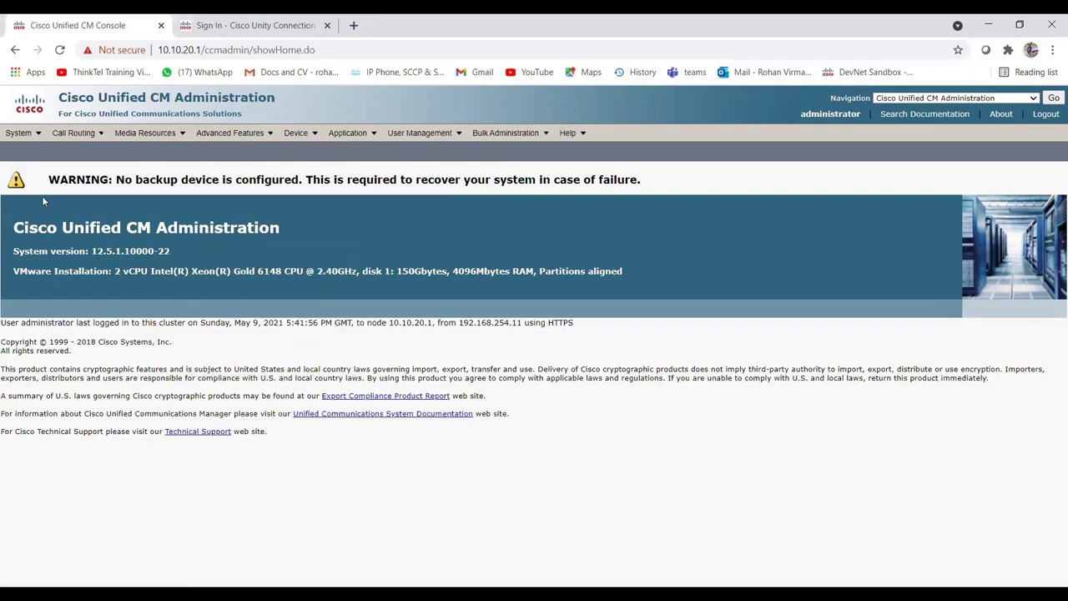
mouse_move(63, 138)
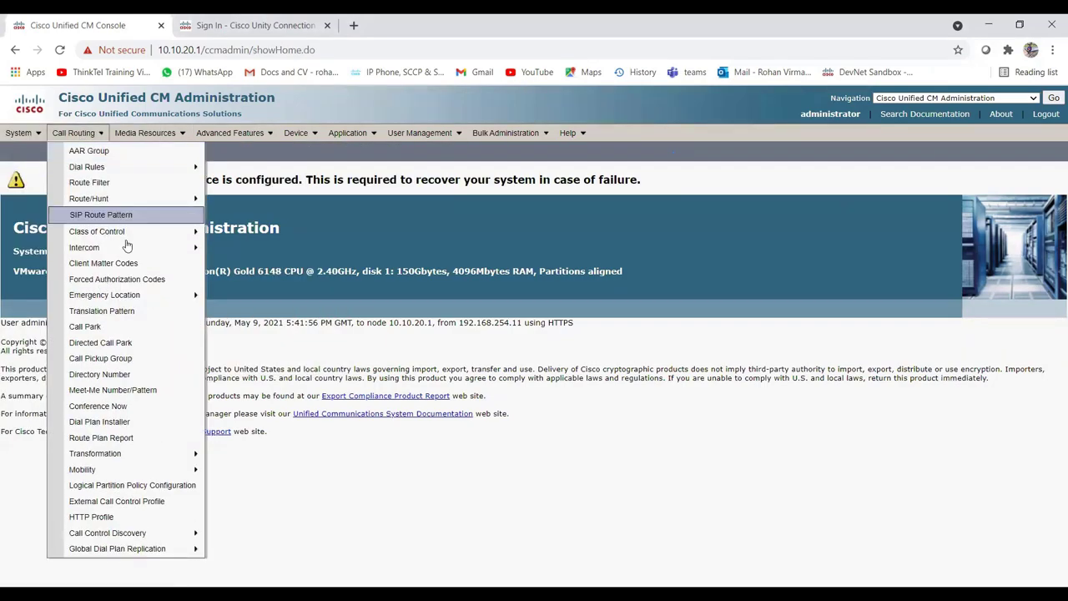
mouse_move(195, 232)
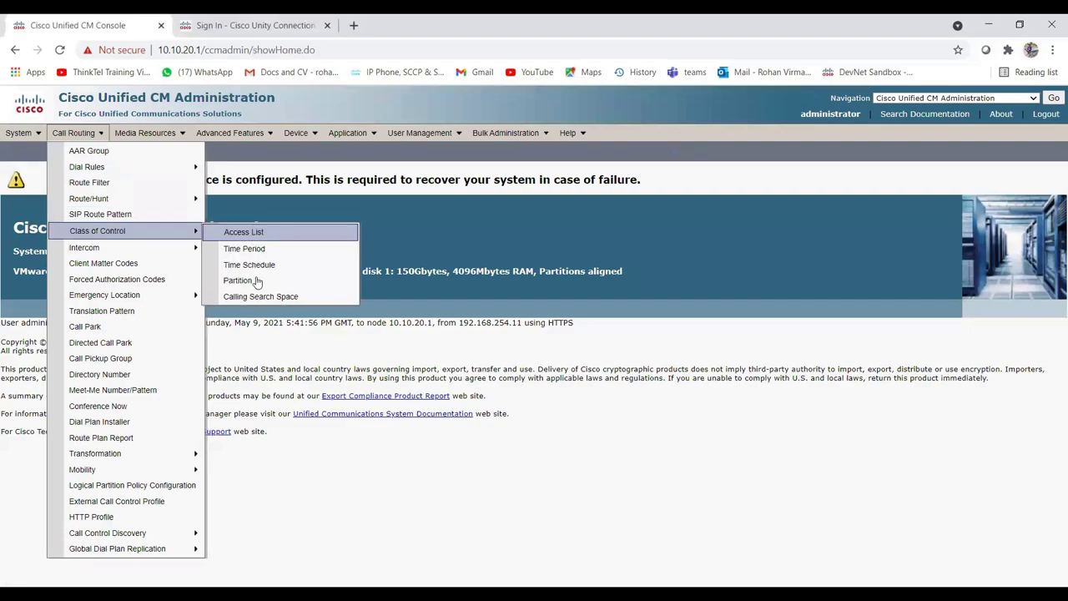
left_click(242, 280)
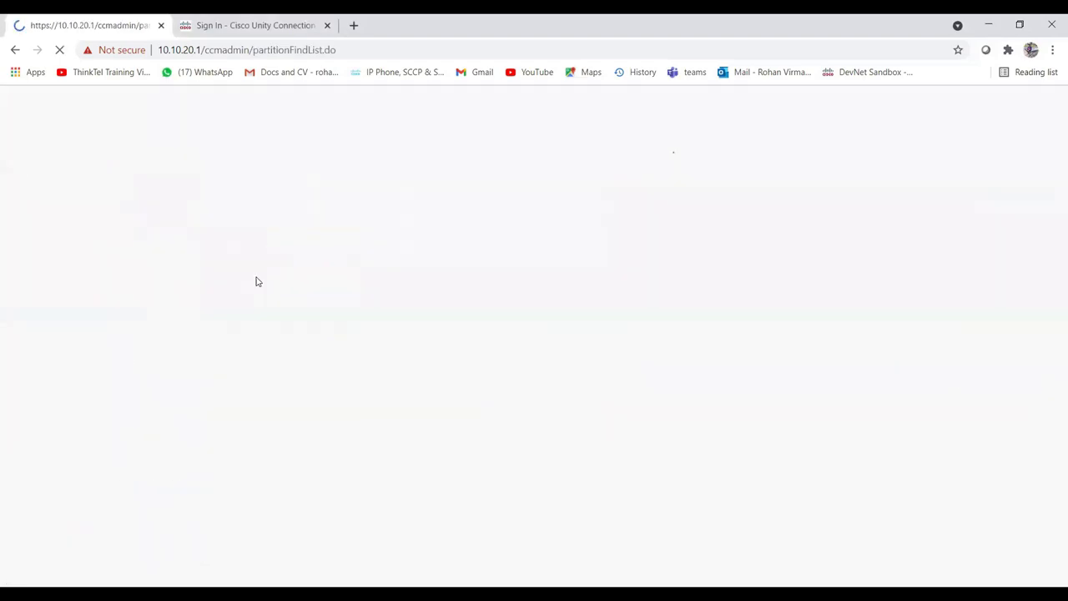
left_click(43, 263)
left_click(44, 263)
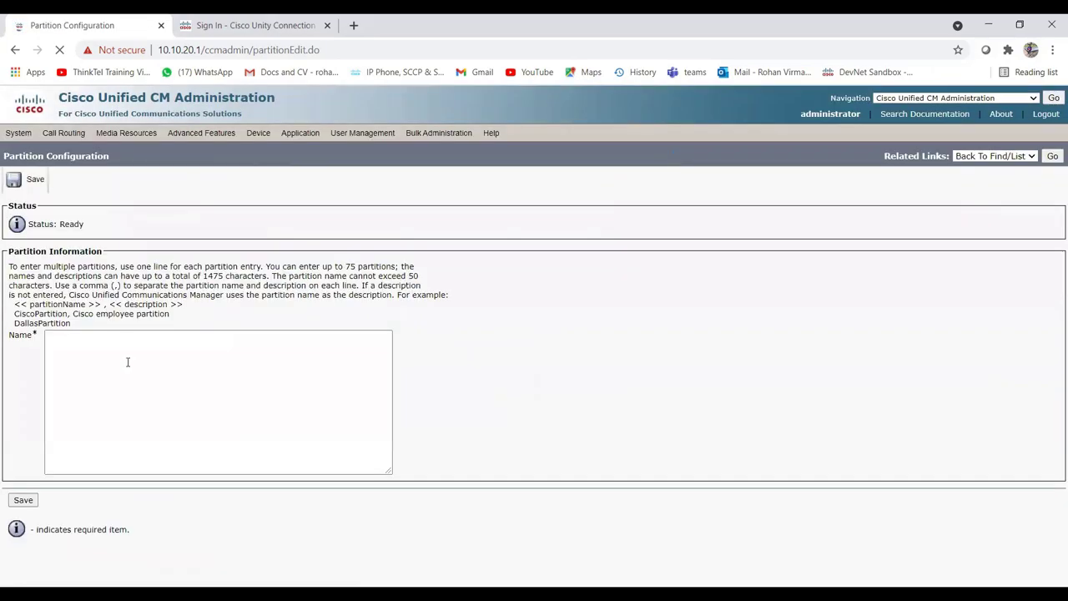
type("VM_PT")
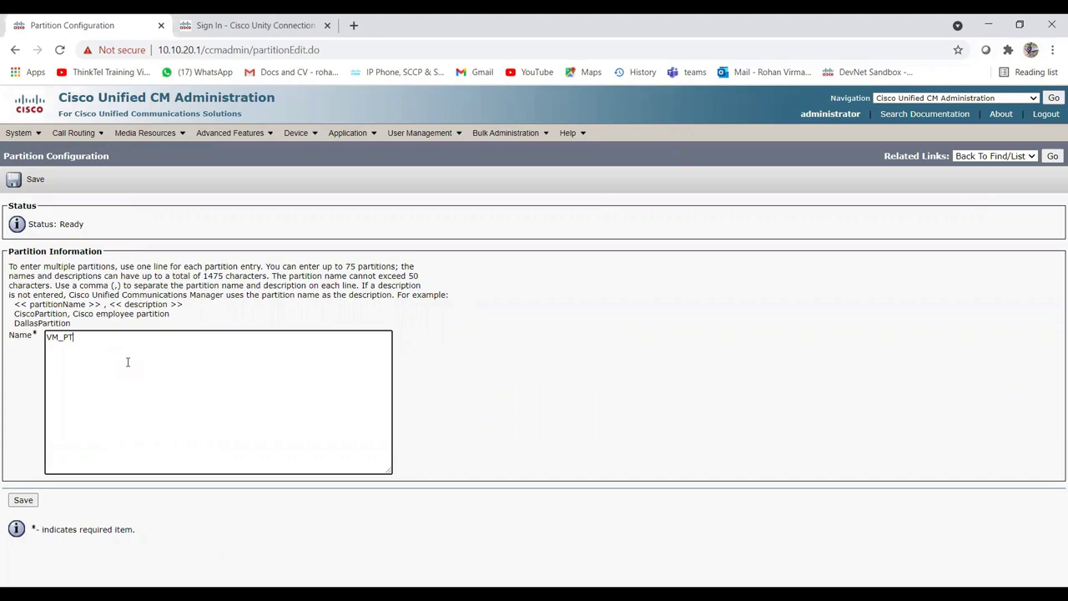
left_click(23, 501)
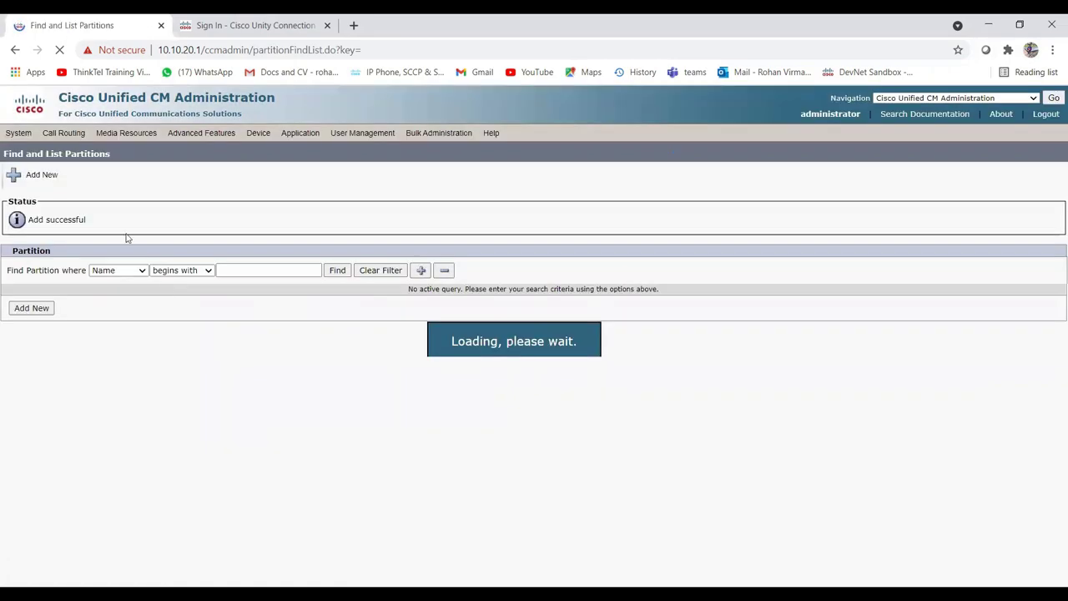
Save calling search space VM_CSS, description VM_CSS, with VM_PT as its only selected partition.
left_click(100, 140)
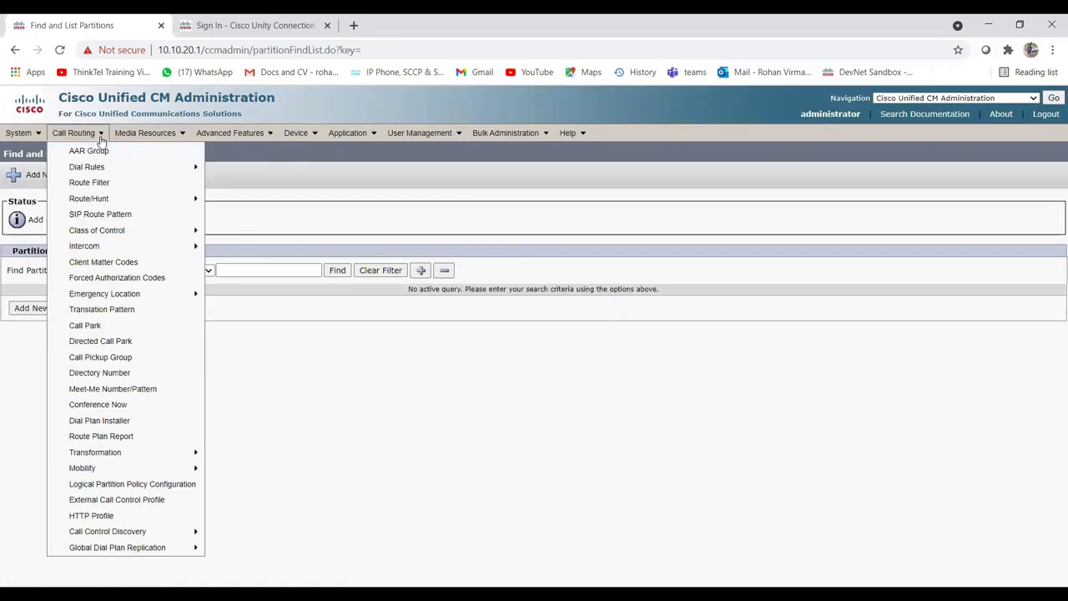
left_click(265, 295)
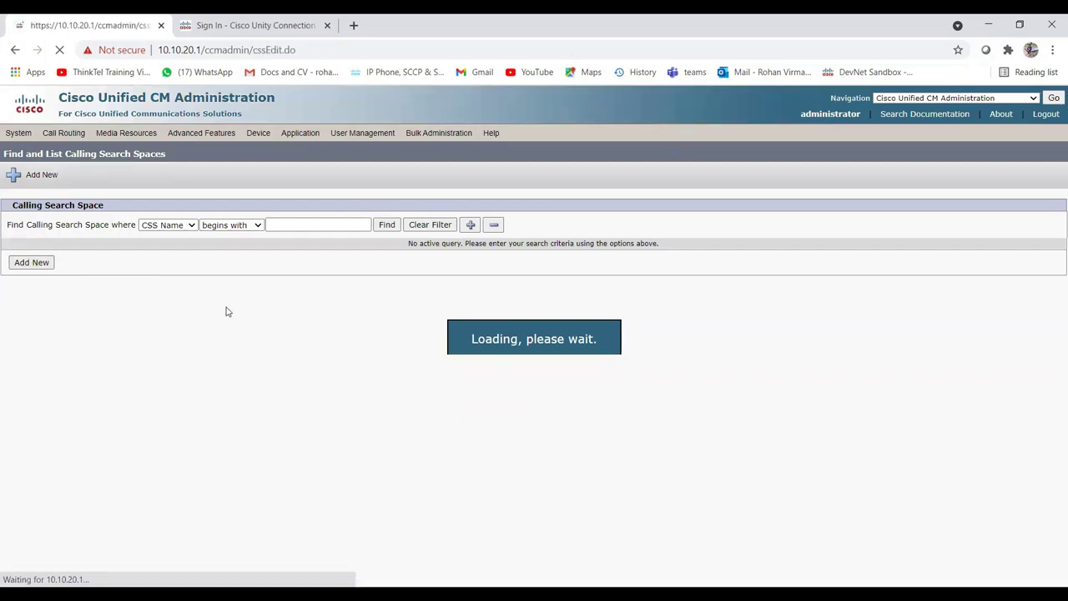
left_click(129, 268)
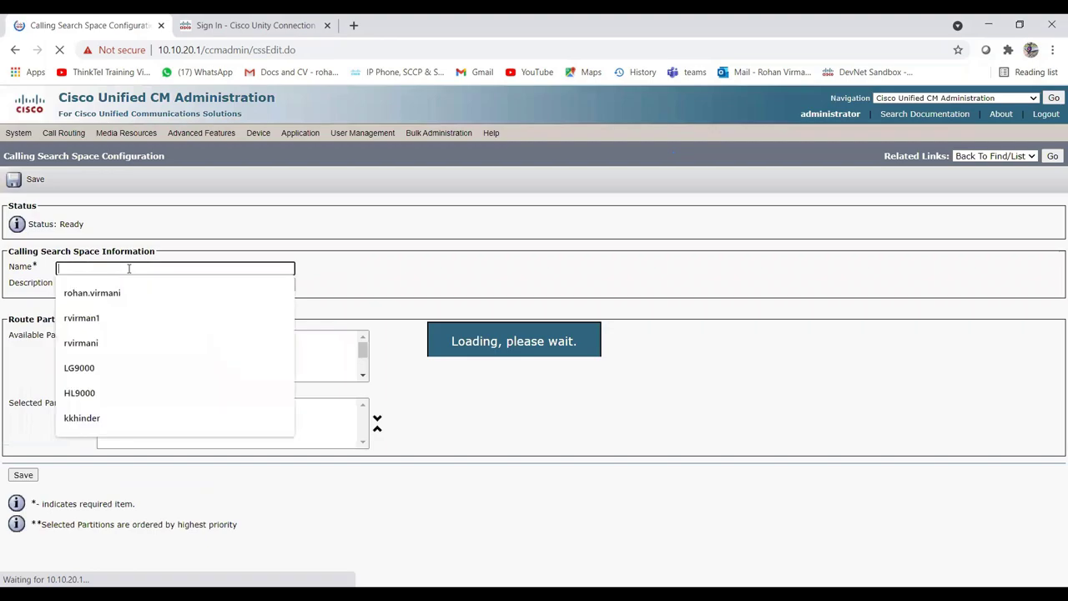
type("VM_CSS")
left_click(125, 285)
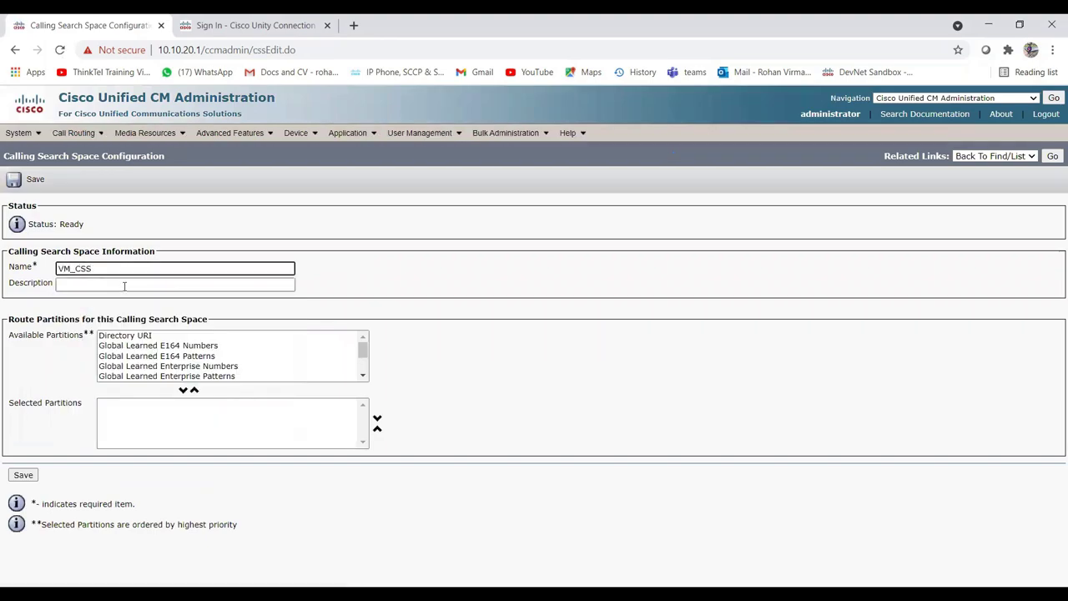
type("VM_CSS")
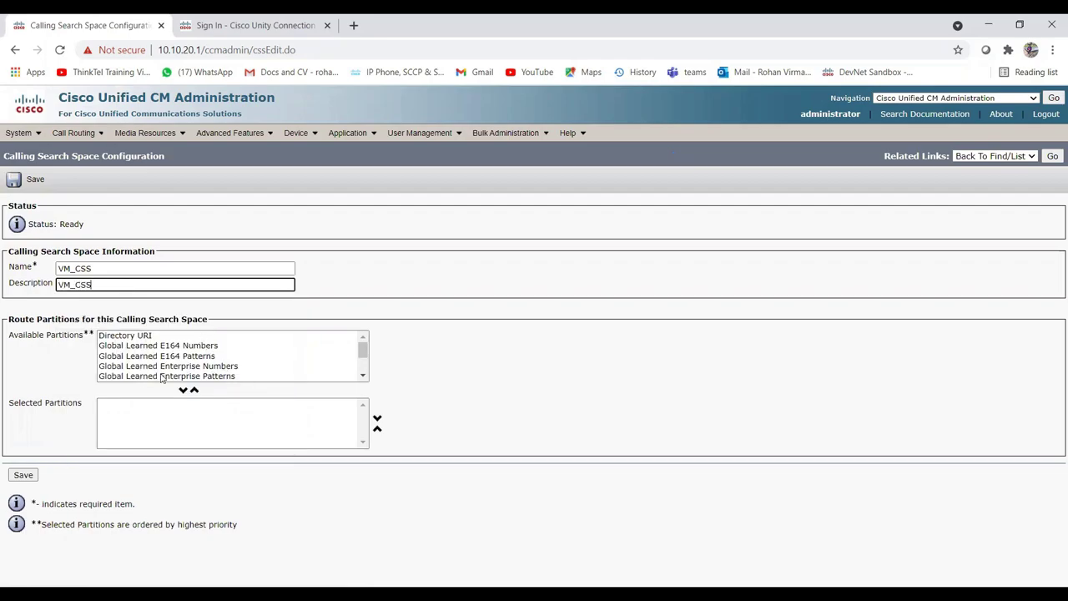
left_click_drag(361, 355, 360, 377)
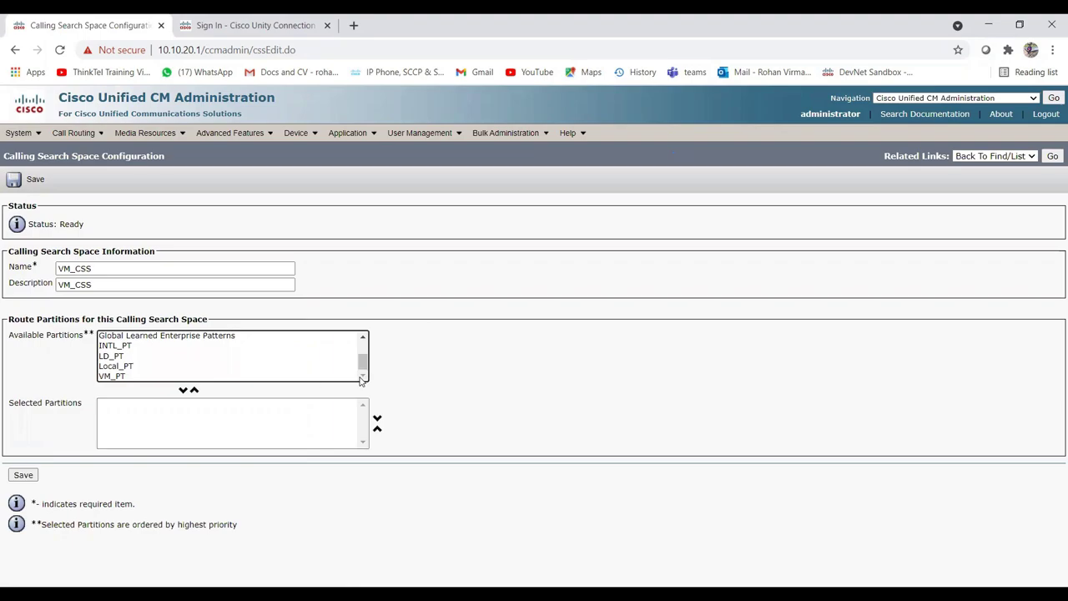
left_click(125, 376)
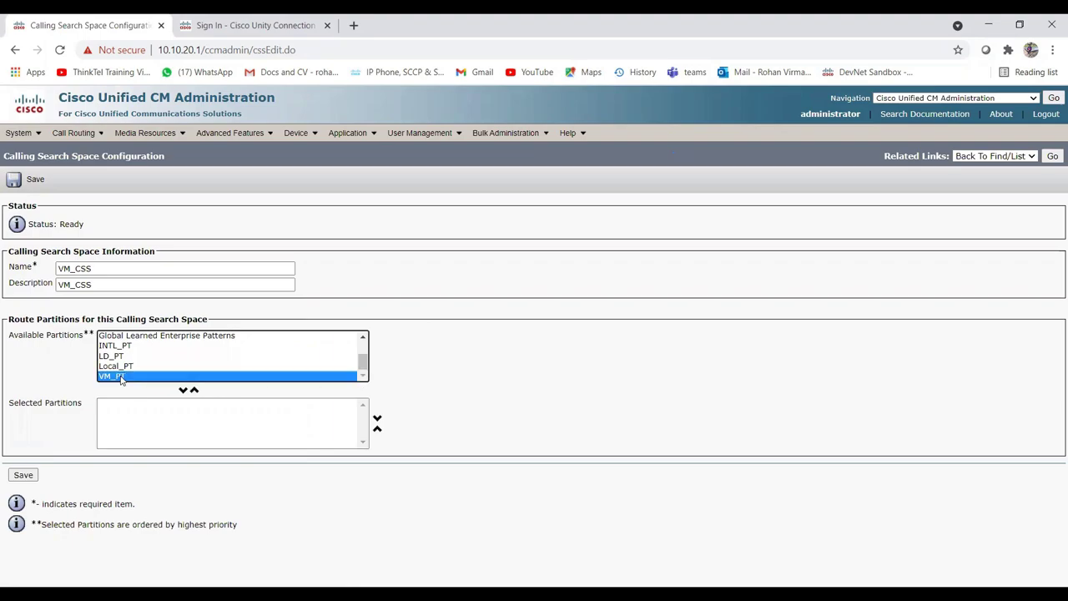
left_click(184, 390)
left_click(24, 476)
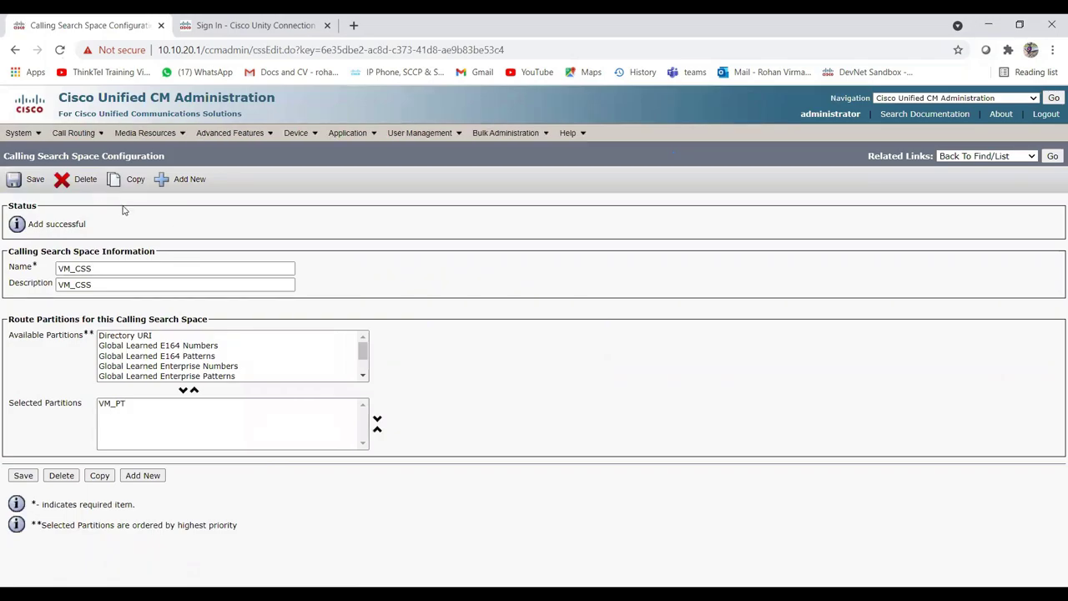
Start a new device pool named VM_DP using the Default Unified CM group.
mouse_move(18, 134)
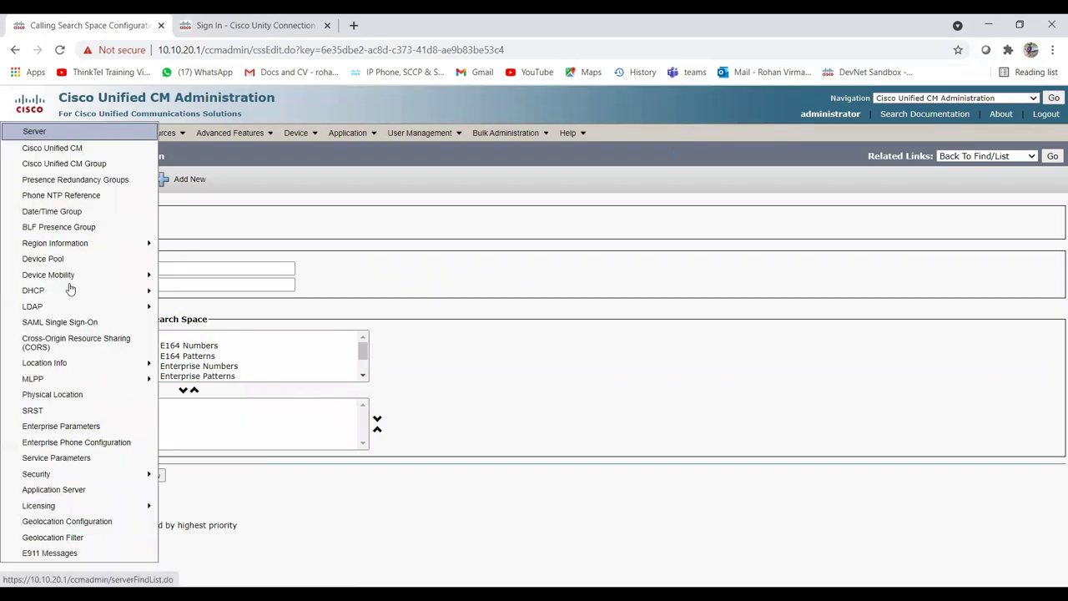
left_click(50, 258)
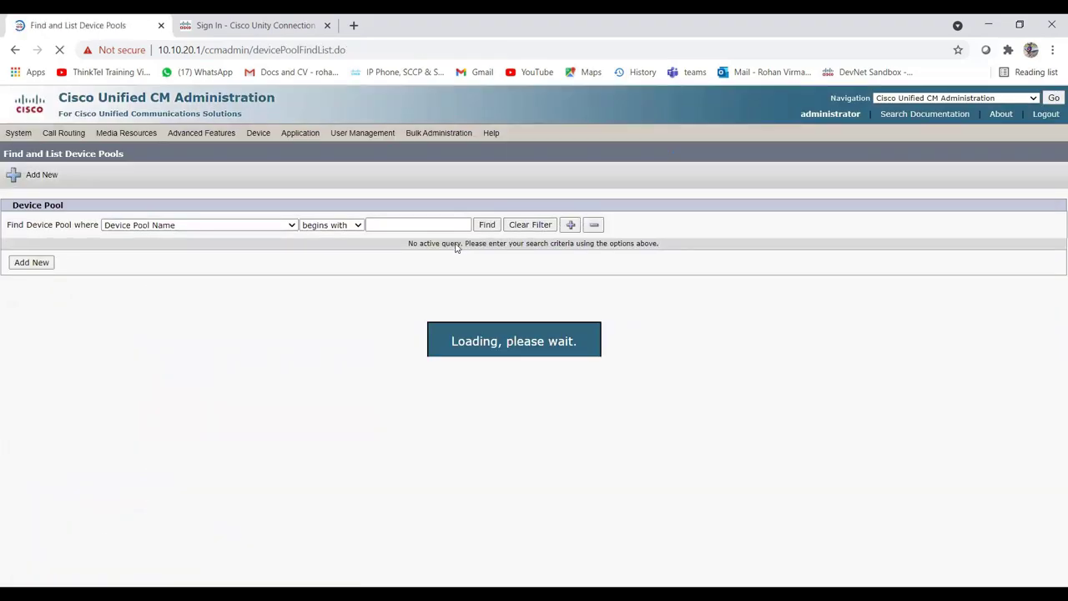
left_click(35, 263)
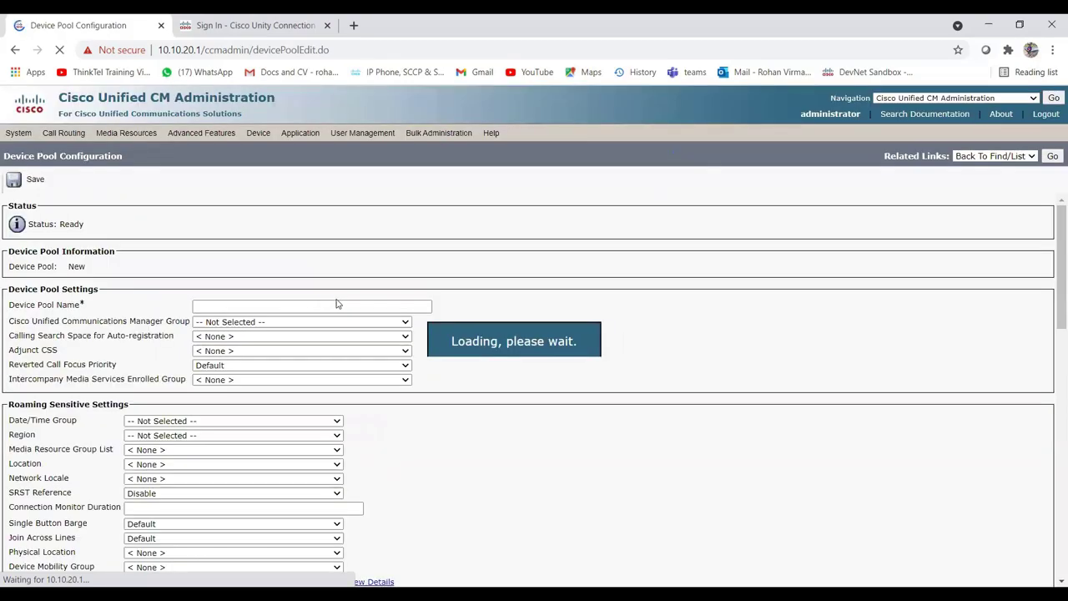
left_click(254, 308)
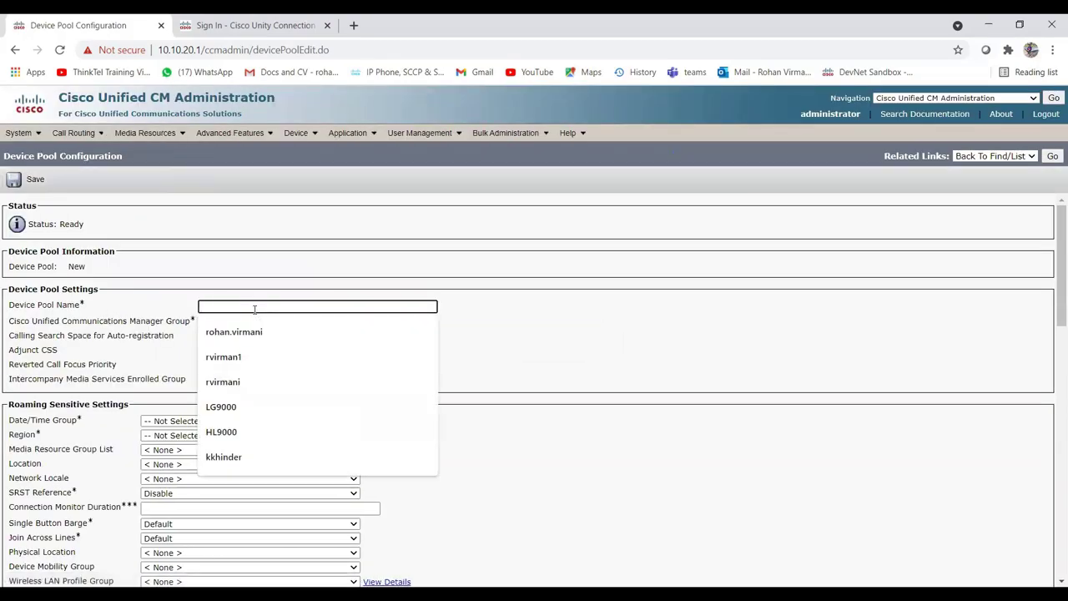
type("VM")
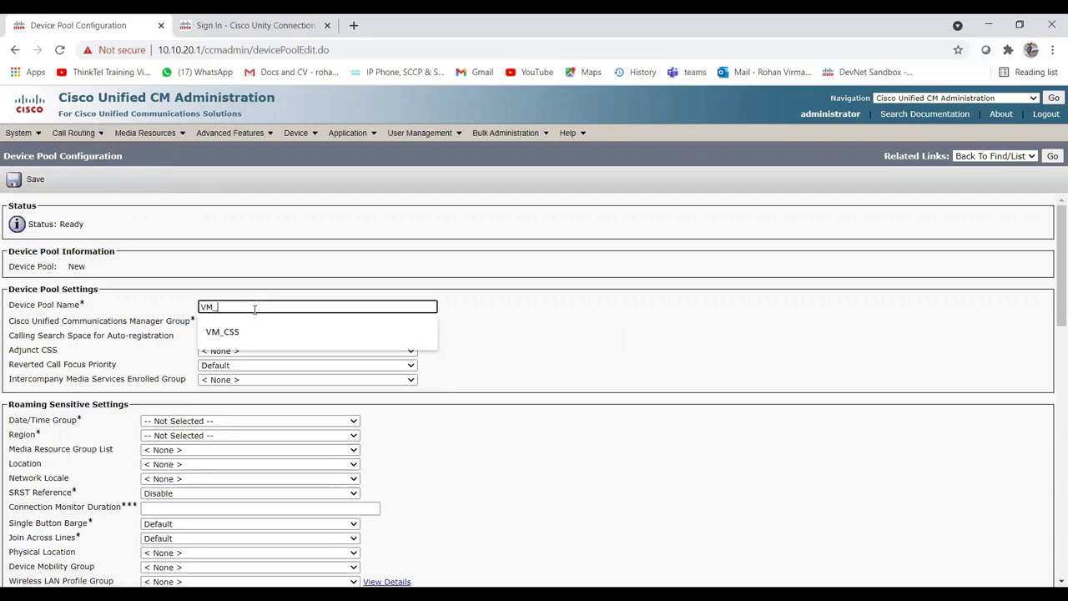
type("_DP")
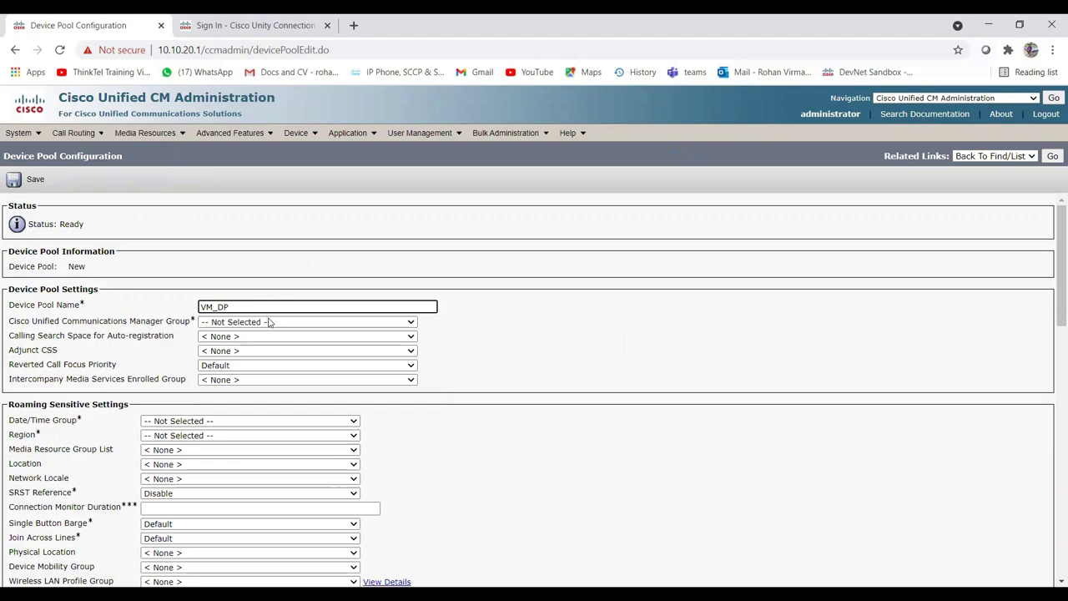
left_click(271, 324)
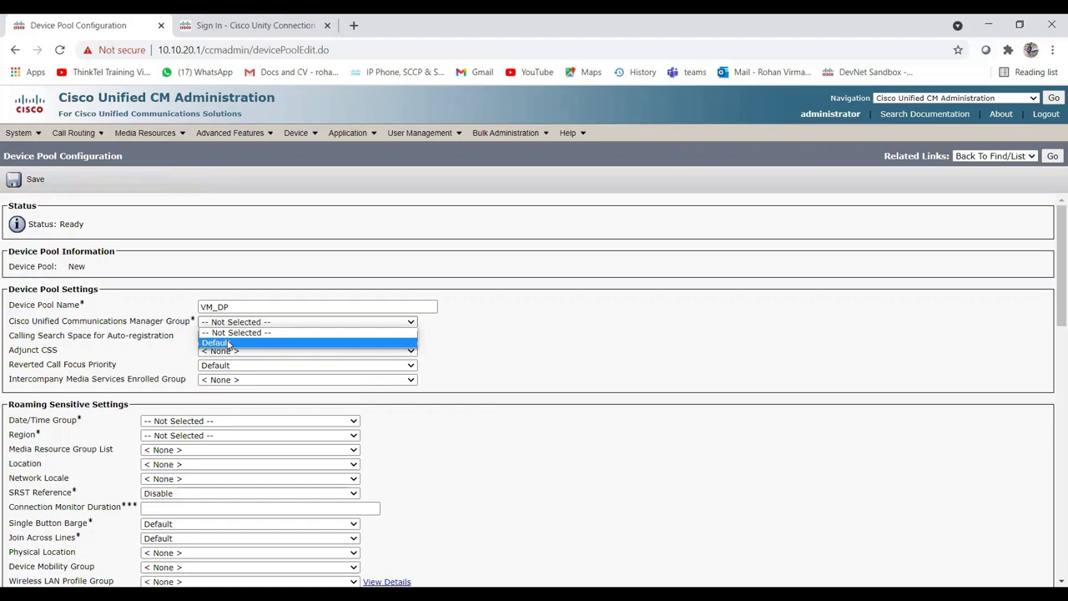
left_click(229, 344)
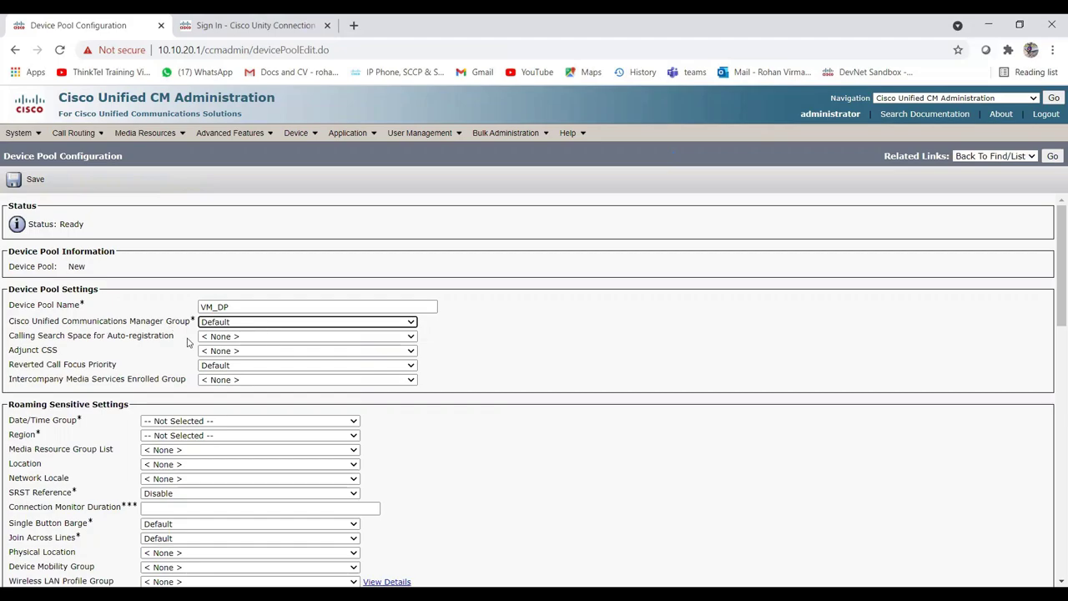
Set the device pool's date/time group to CMLocal and region to Default.
scroll(187, 342, "down", 1)
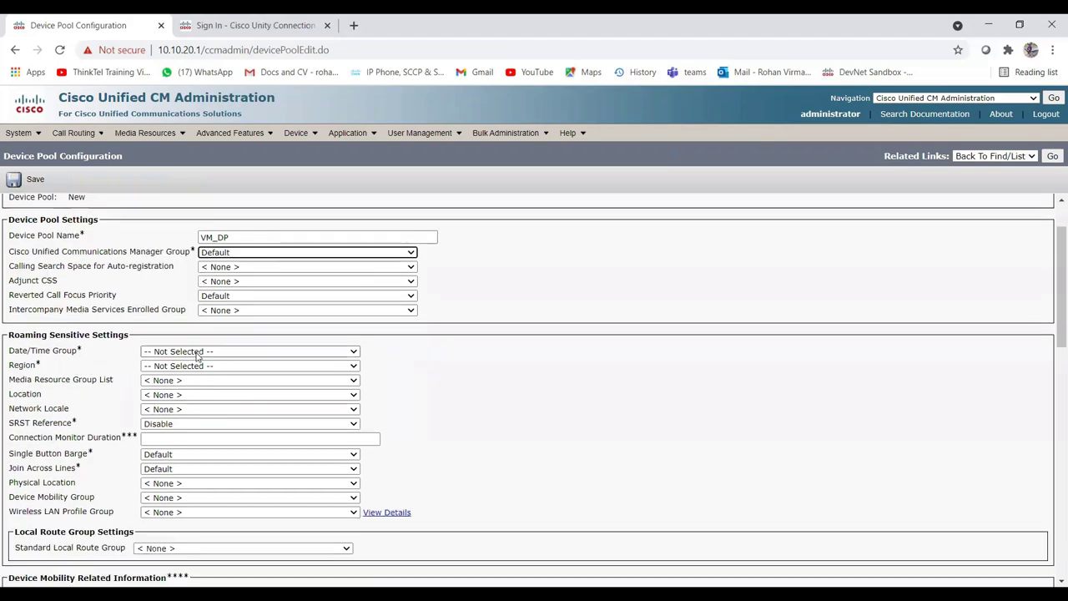
left_click(197, 355)
left_click(176, 374)
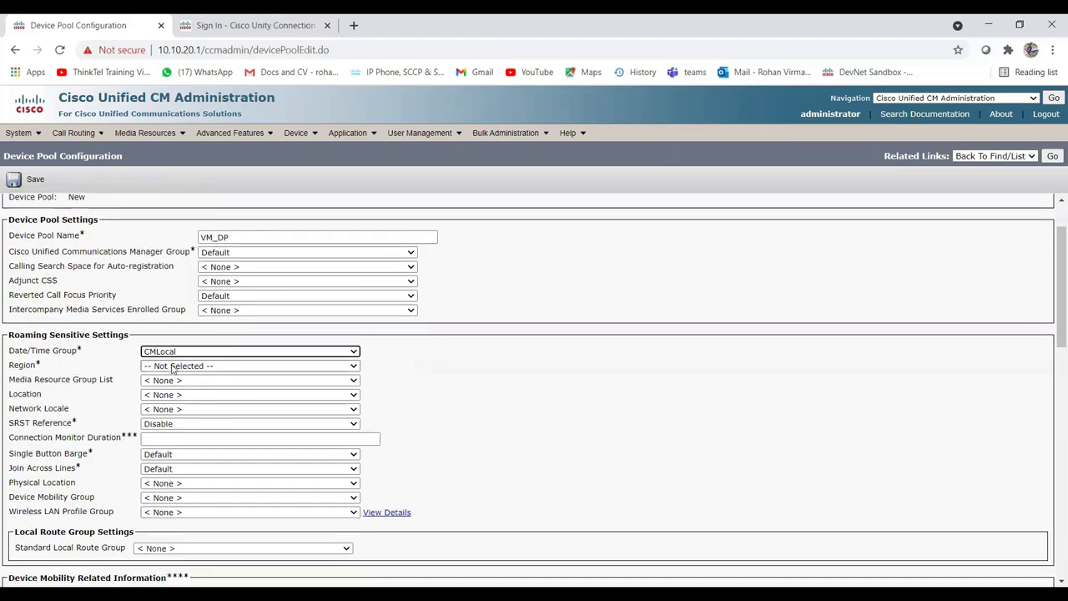
left_click(173, 367)
left_click(170, 388)
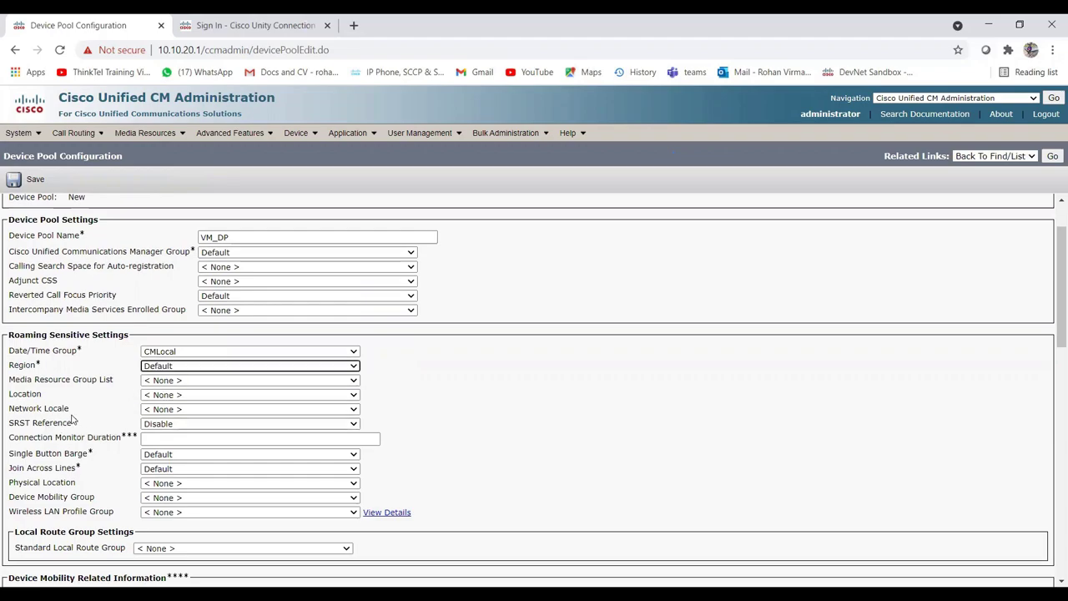
Choose Hub_None as the location and save the VM_DP device pool.
scroll(177, 329, "down", 1)
left_click(176, 327)
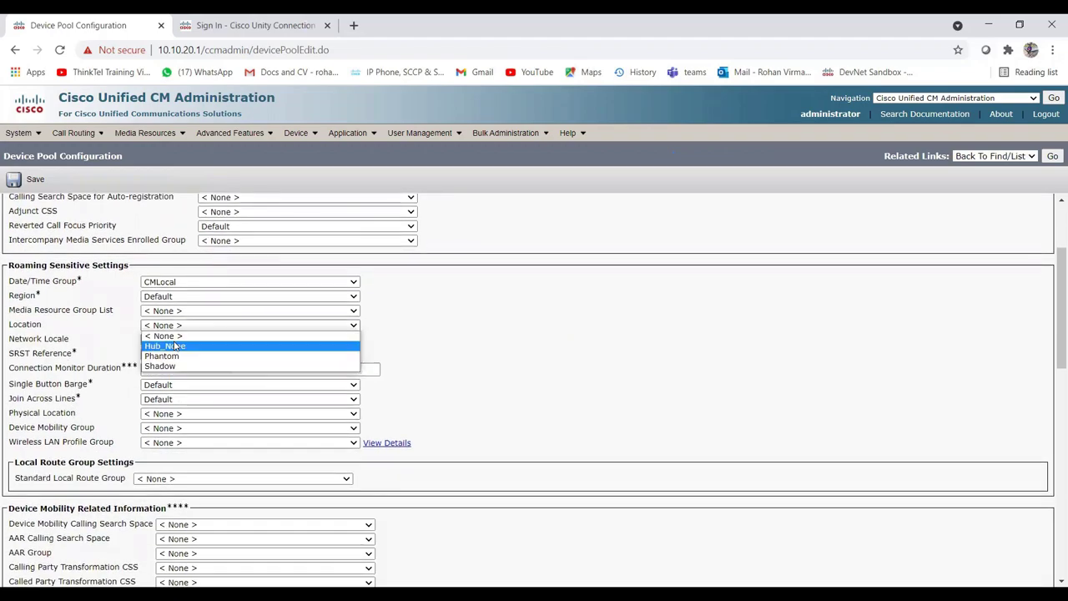
left_click(174, 345)
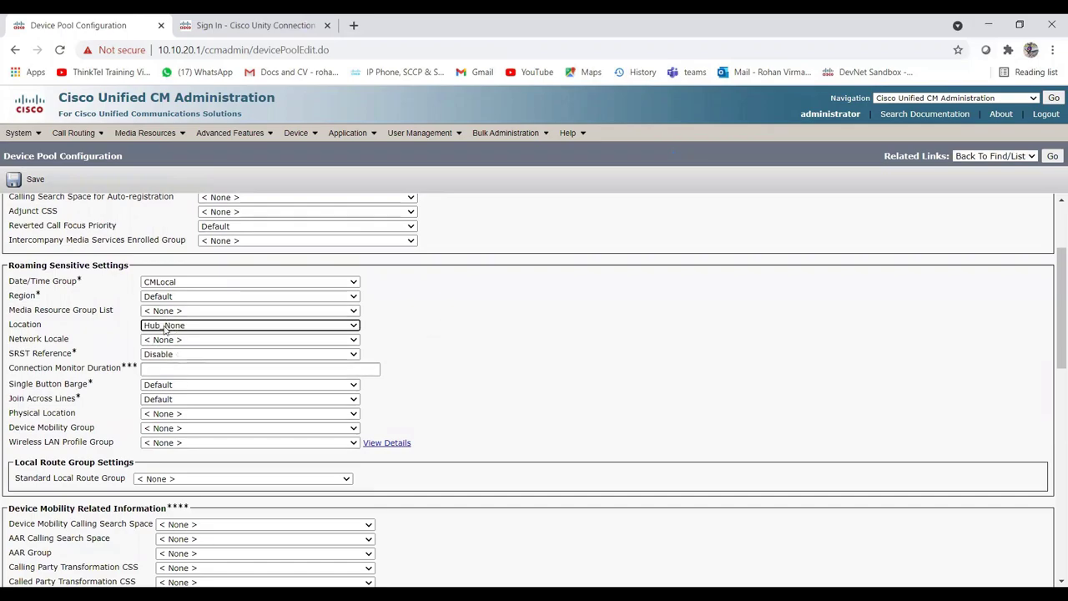
left_click(170, 327)
left_click(470, 350)
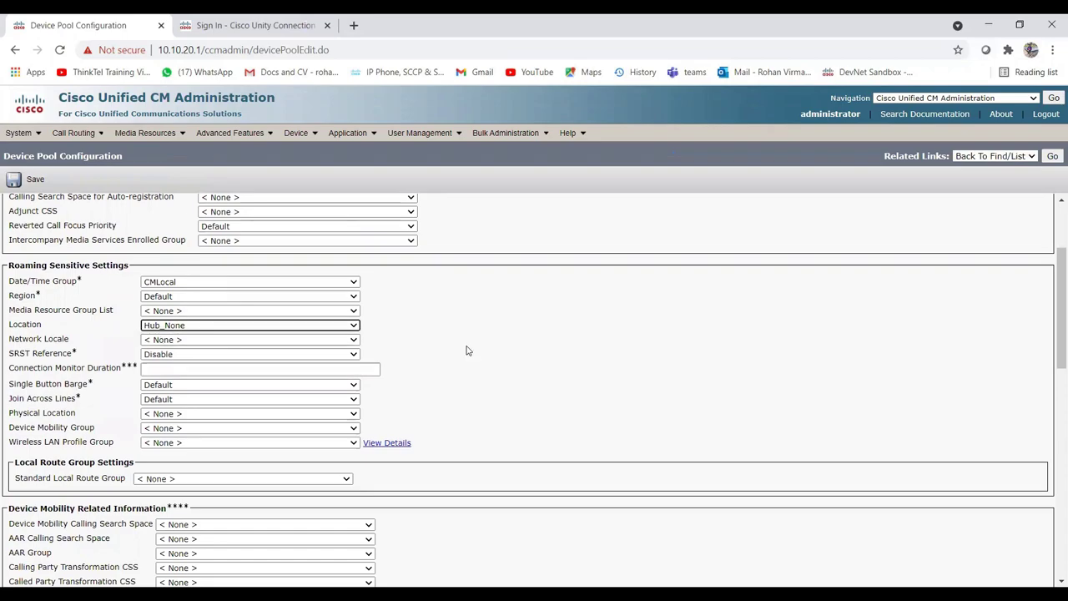
scroll(470, 350, "down", 4)
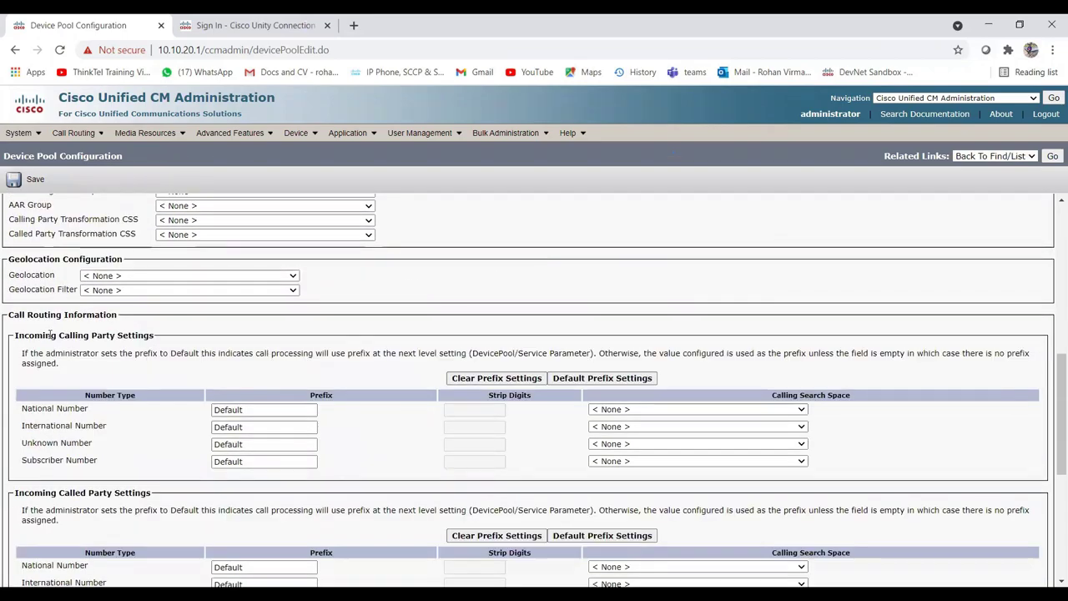
scroll(217, 350, "down", 5)
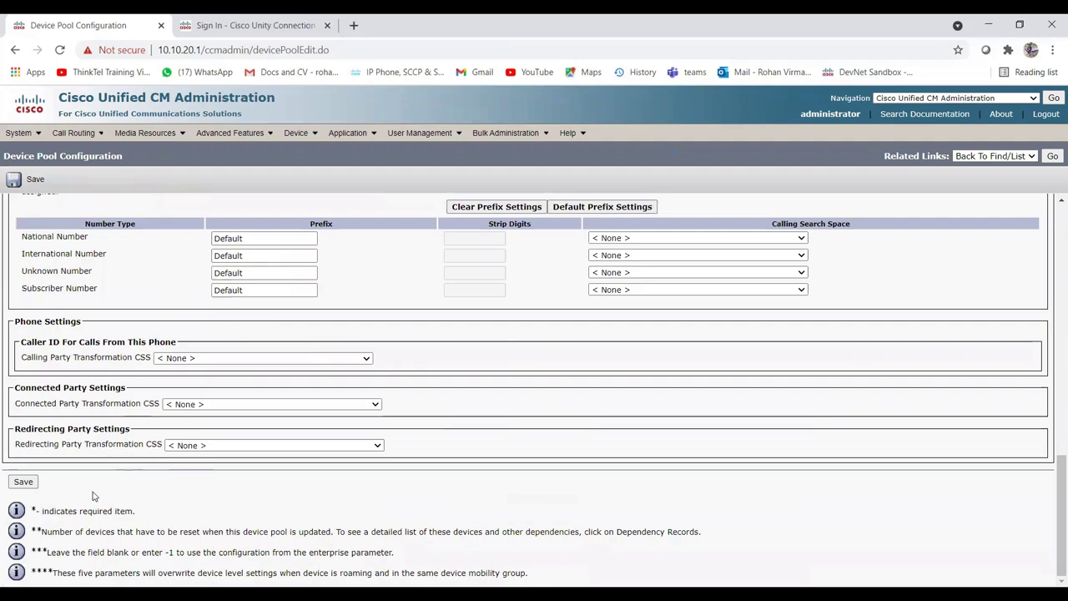
left_click(23, 481)
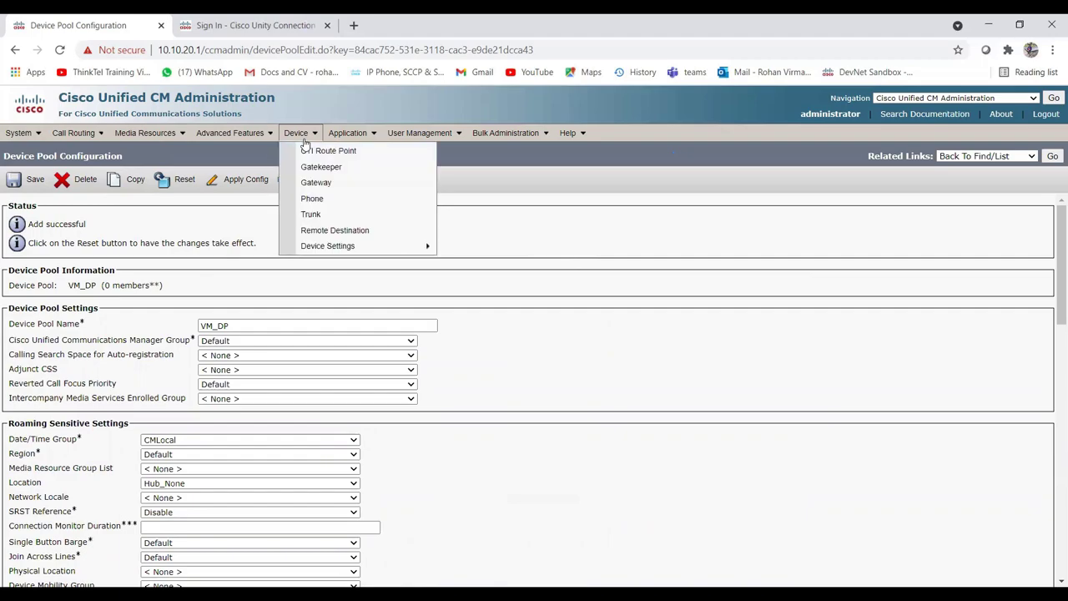
Start a new message waiting number 6570 that turns the indicator off.
mouse_move(266, 139)
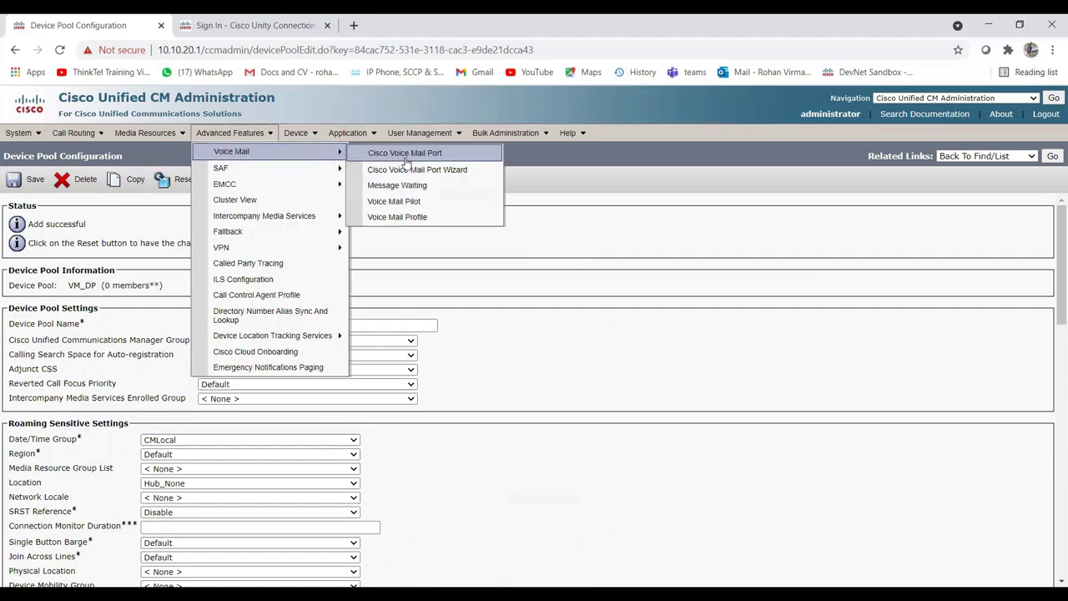
left_click(397, 184)
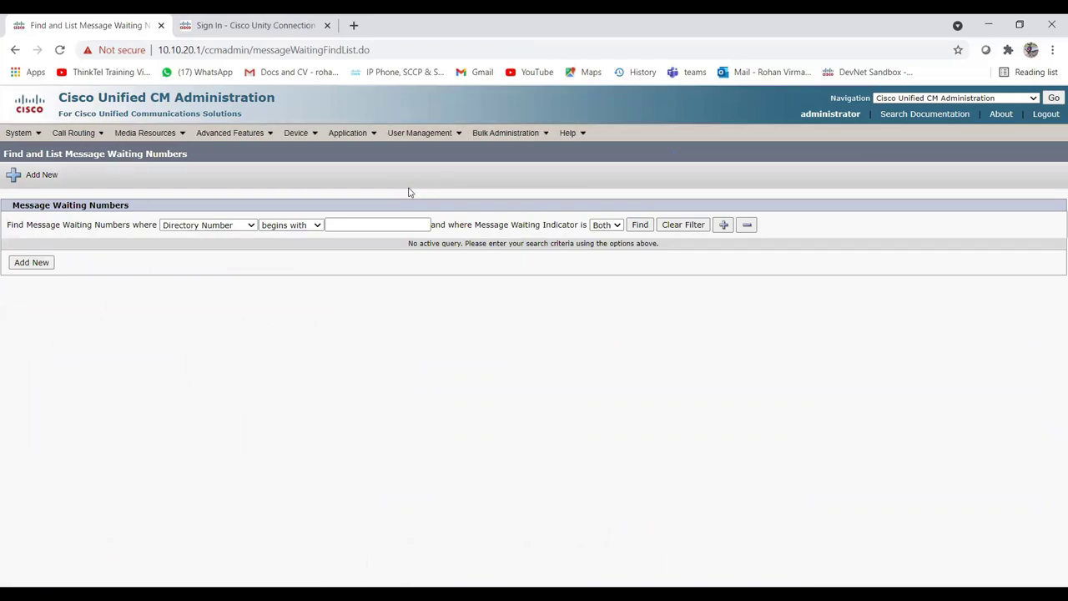
left_click(31, 263)
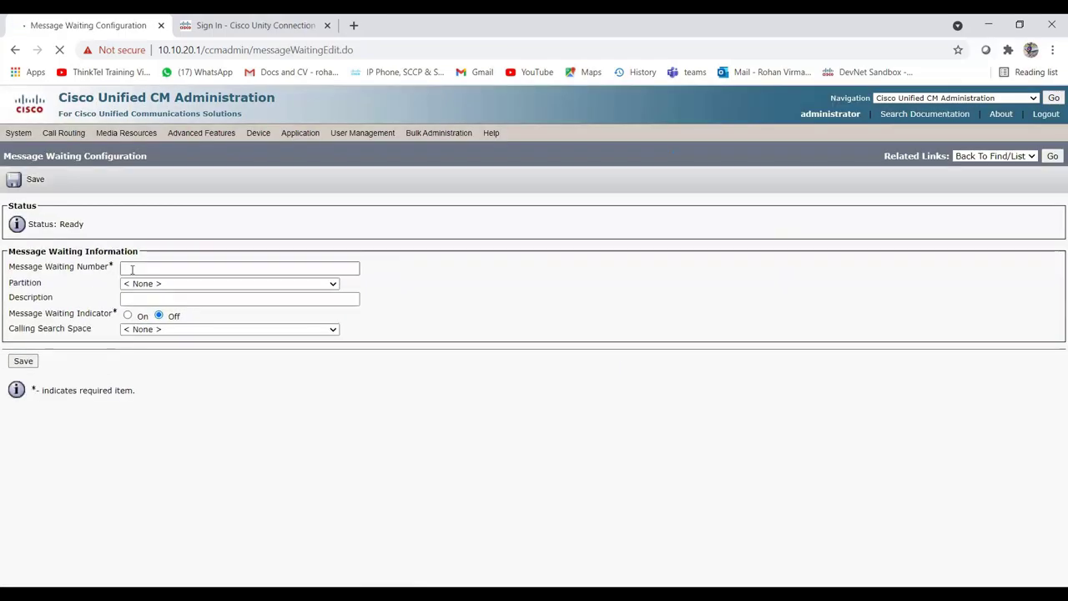
left_click(158, 269)
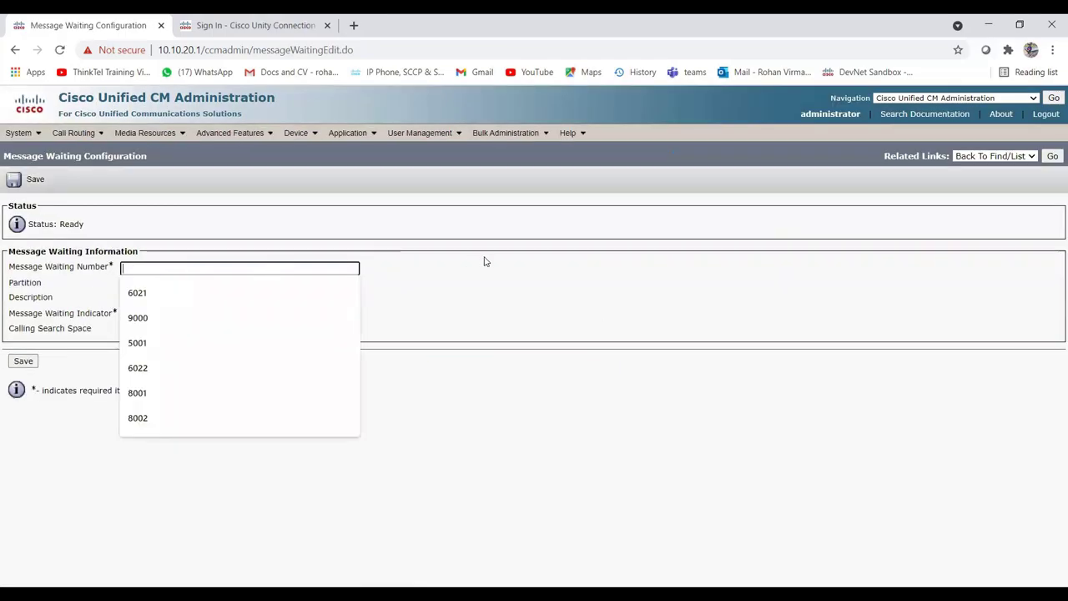
type("65")
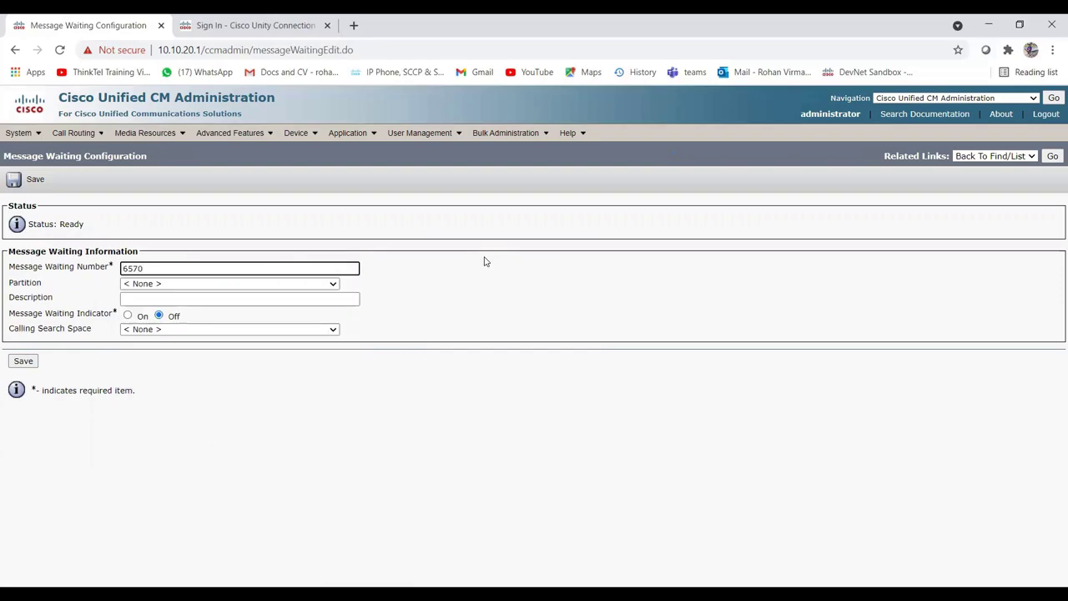
type("70")
left_click(138, 317)
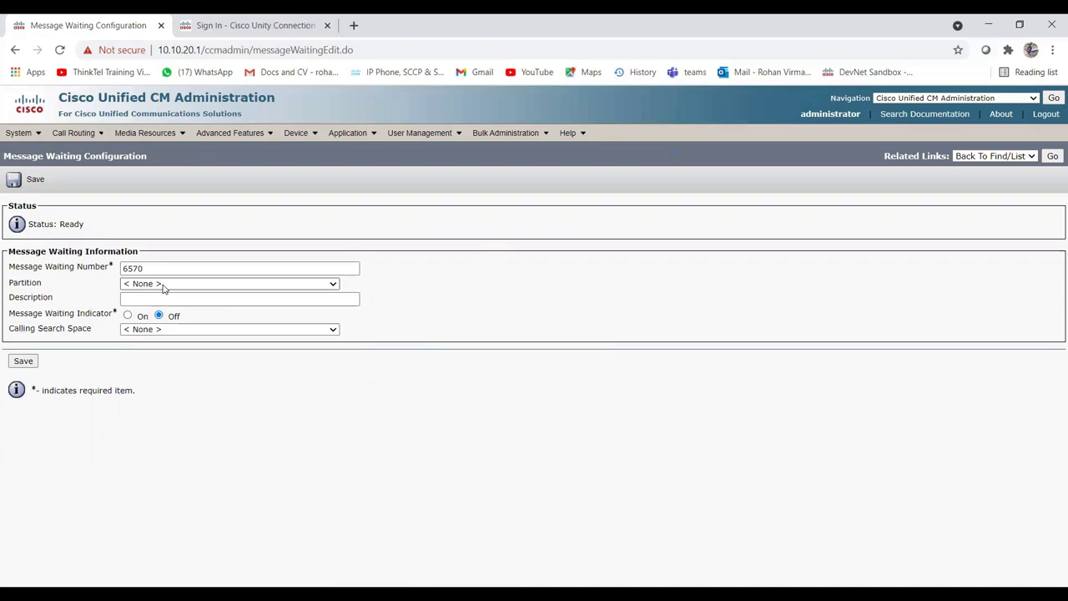
Give 6570 partition VM_PT, description 'MWI Off', calling search space VM_CSS, and save.
left_click(163, 284)
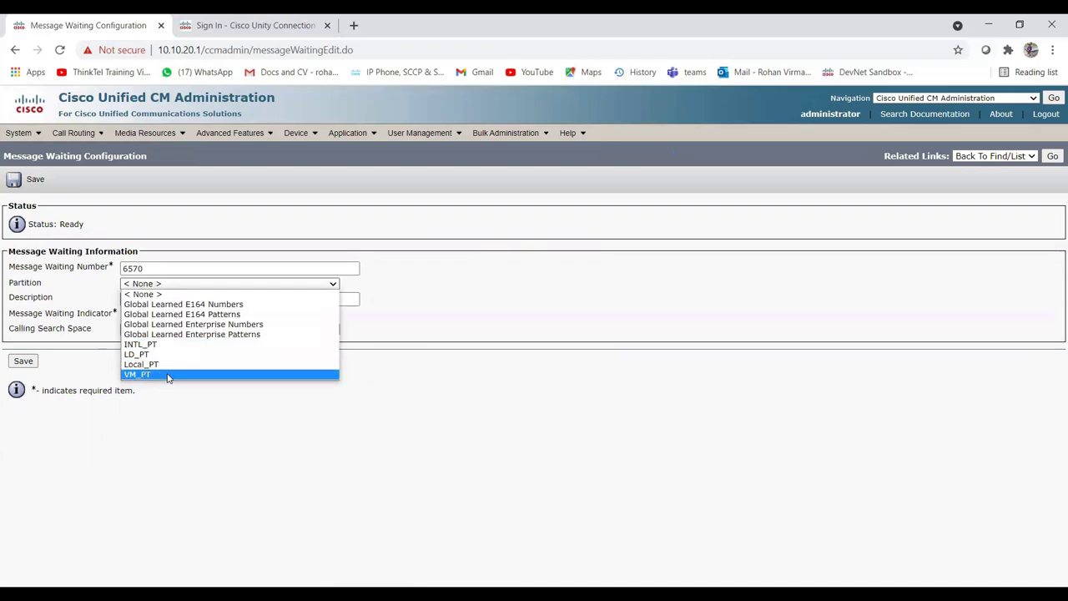
left_click(167, 375)
left_click(208, 298)
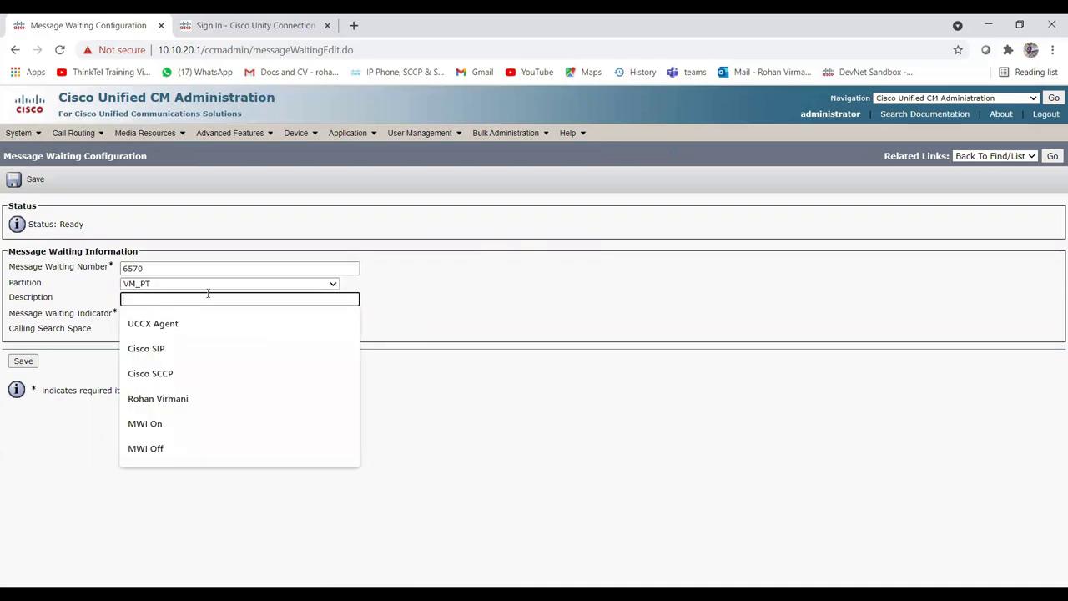
left_click(445, 297)
left_click(220, 298)
type("MWI Off")
left_click(482, 300)
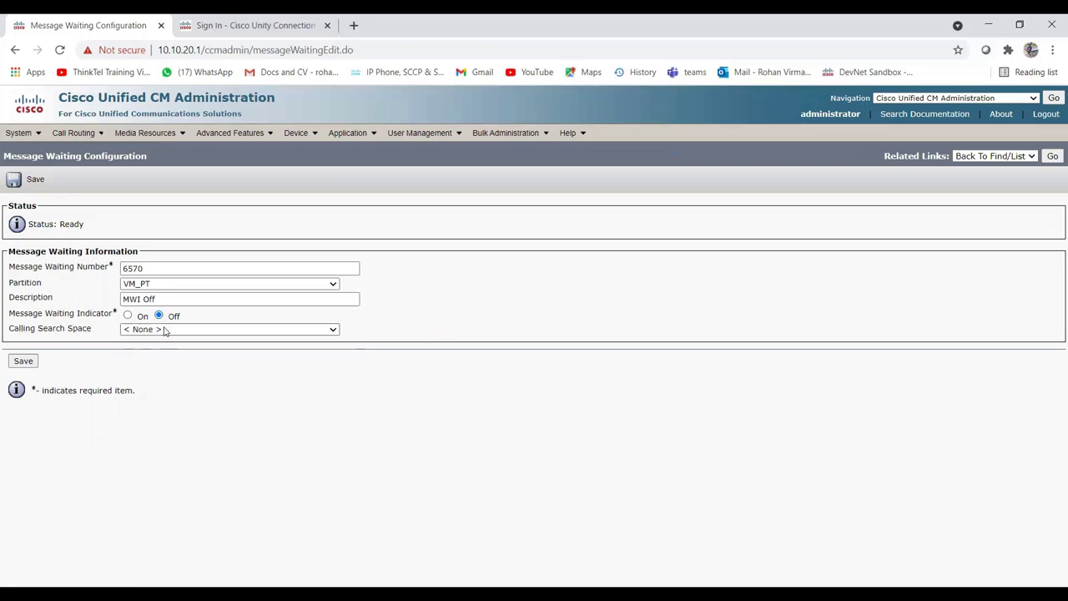
left_click(164, 330)
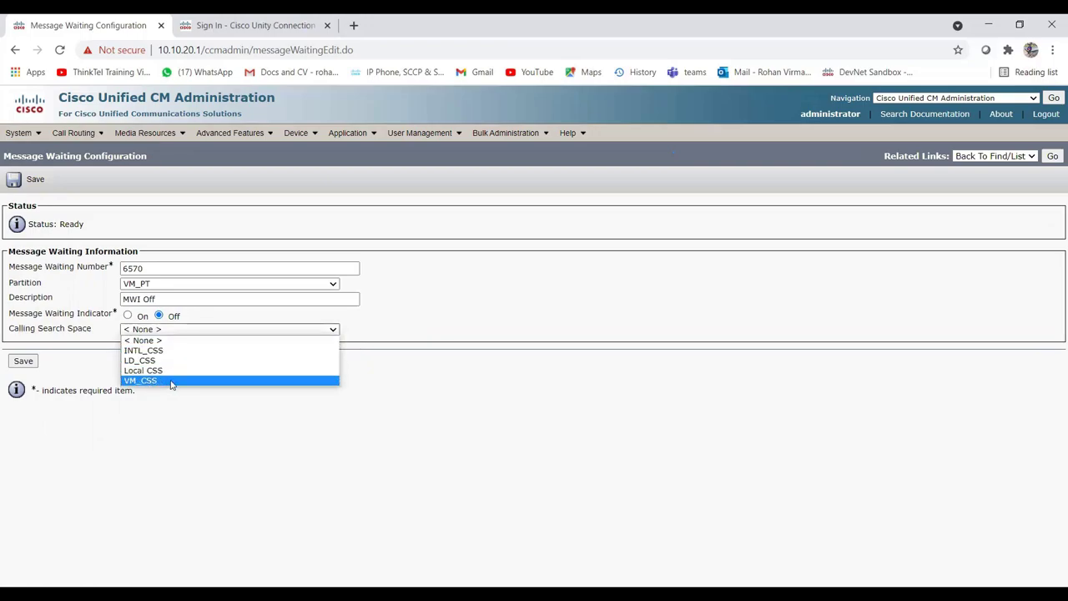
left_click(171, 383)
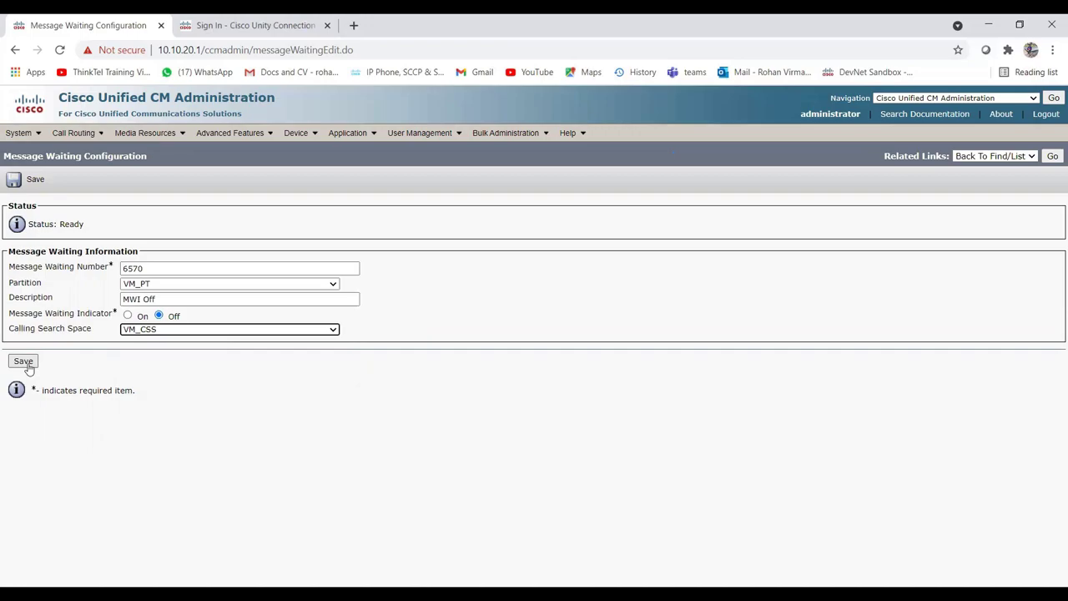
left_click(25, 364)
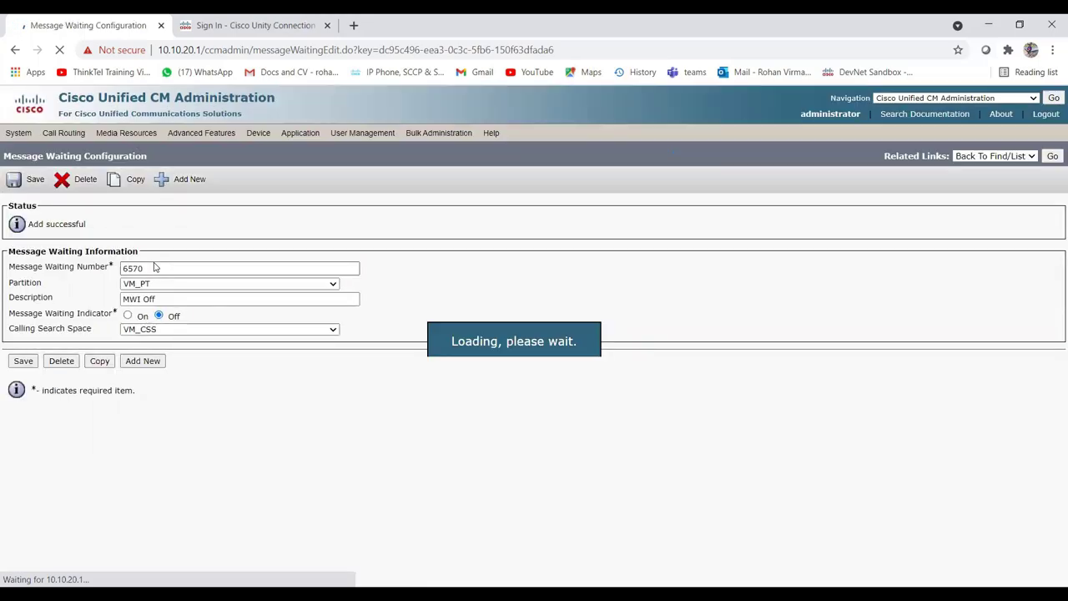
Add message waiting number 6571 with indicator On in partition VM_PT.
left_click(142, 362)
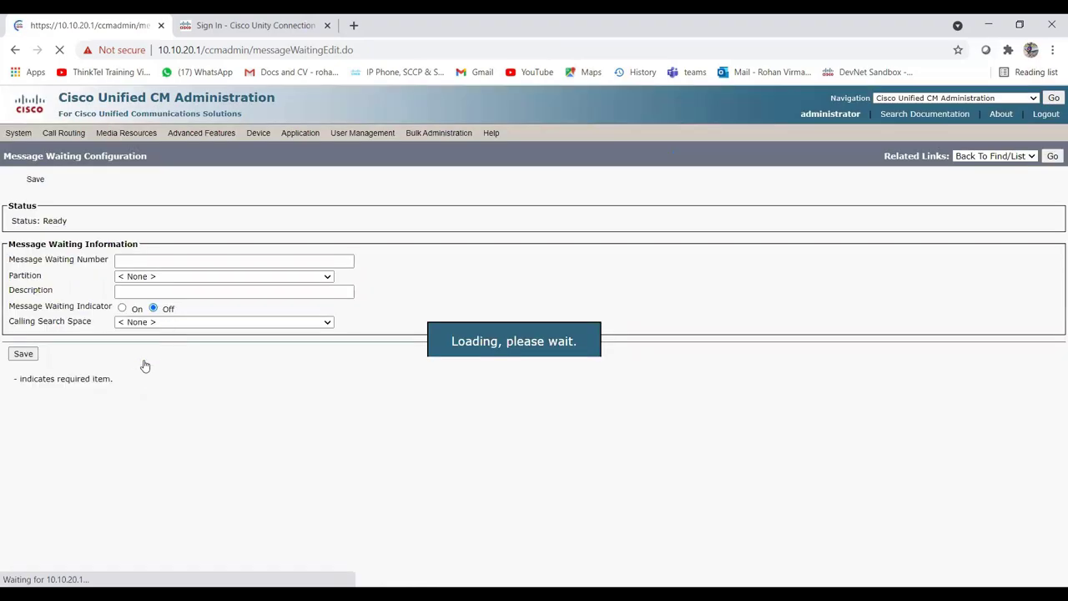
left_click(149, 267)
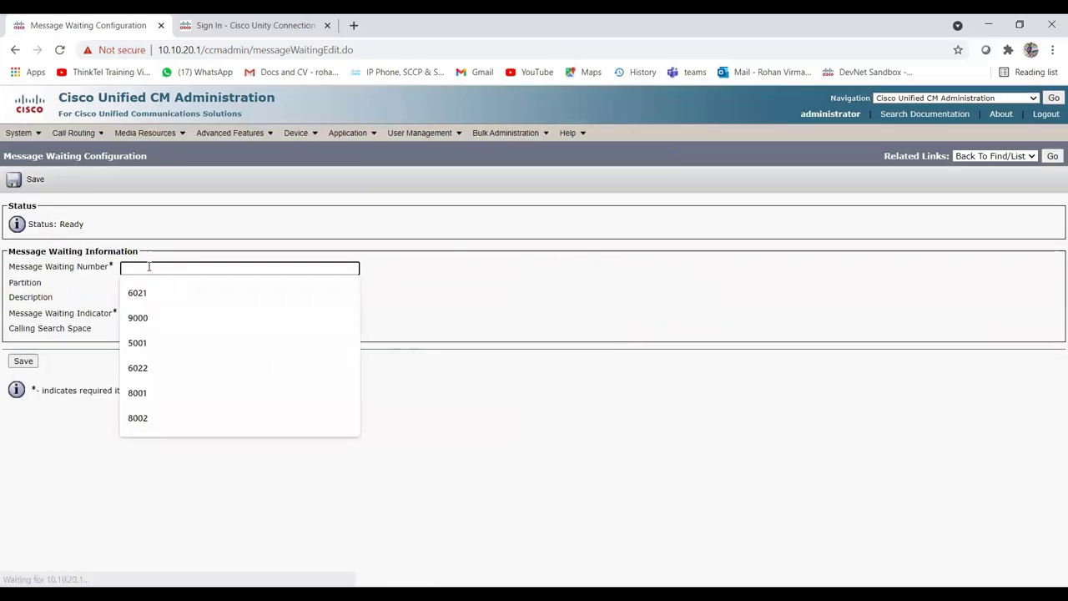
type("6571")
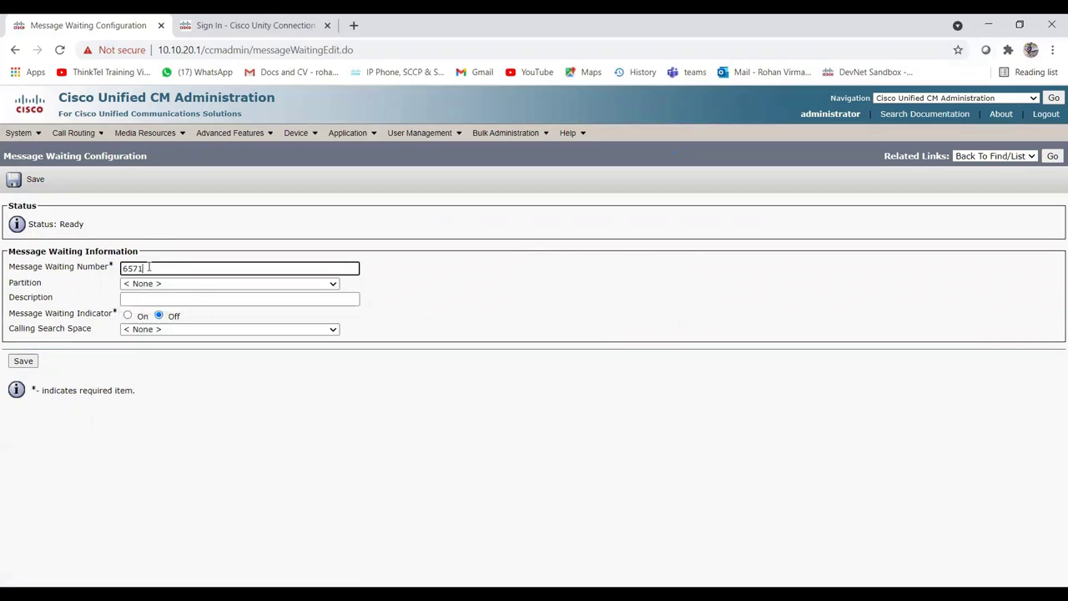
left_click(144, 316)
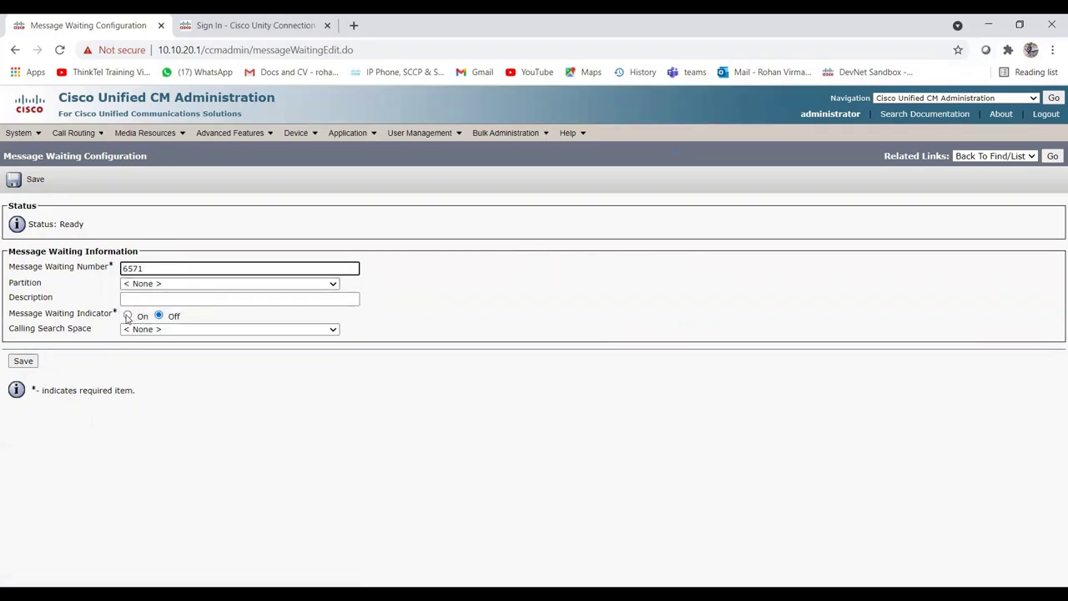
left_click(171, 286)
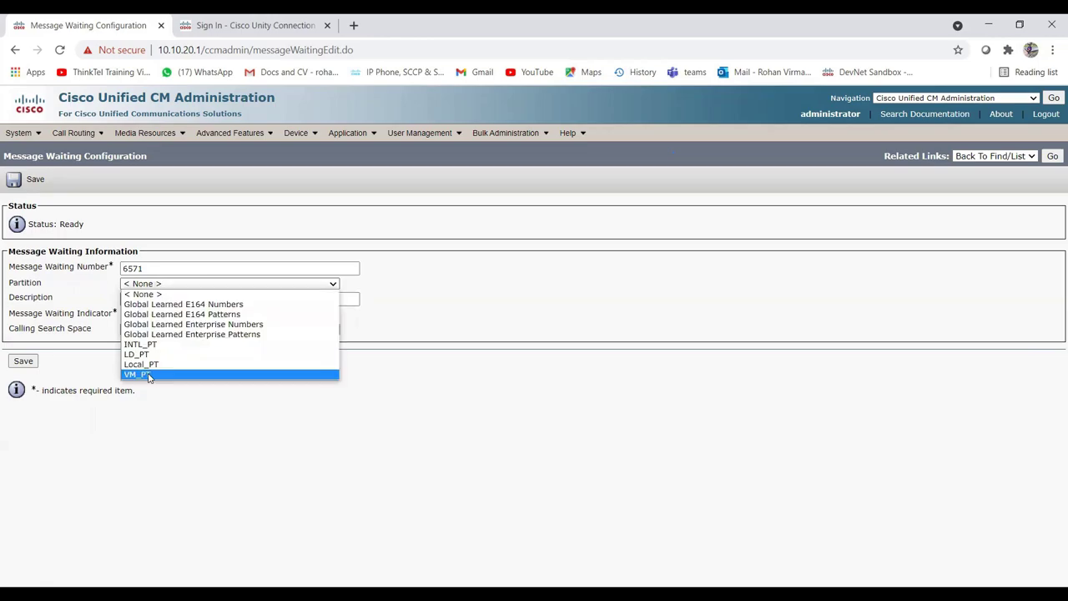
left_click(149, 374)
Describe 6571 as 'MWI ON', set calling search space VM_CSS, and save.
left_click(149, 302)
type("MWI ON")
left_click(402, 327)
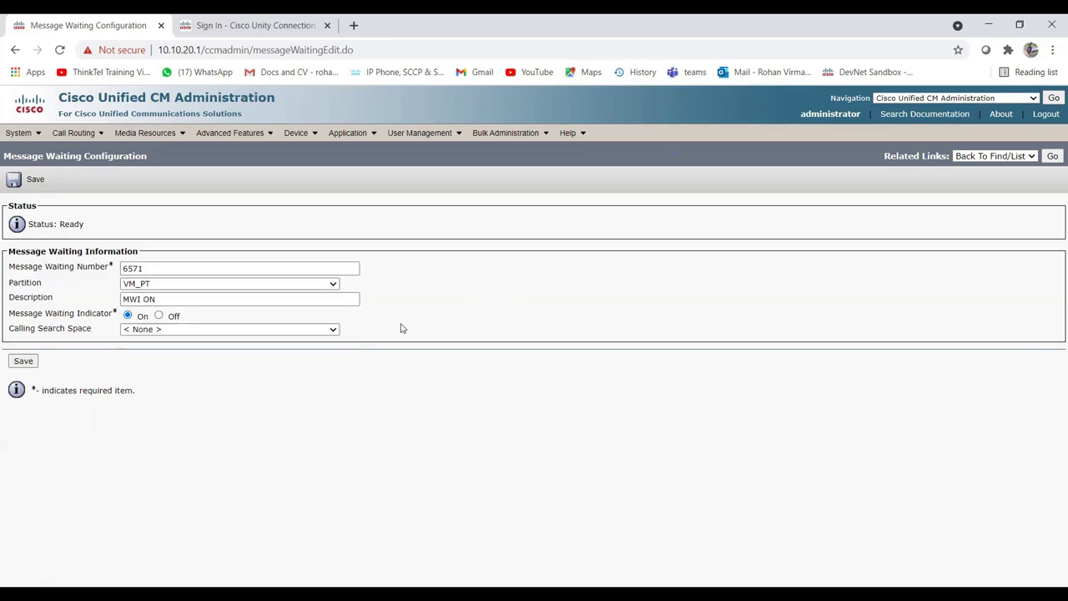
left_click(158, 330)
left_click(152, 382)
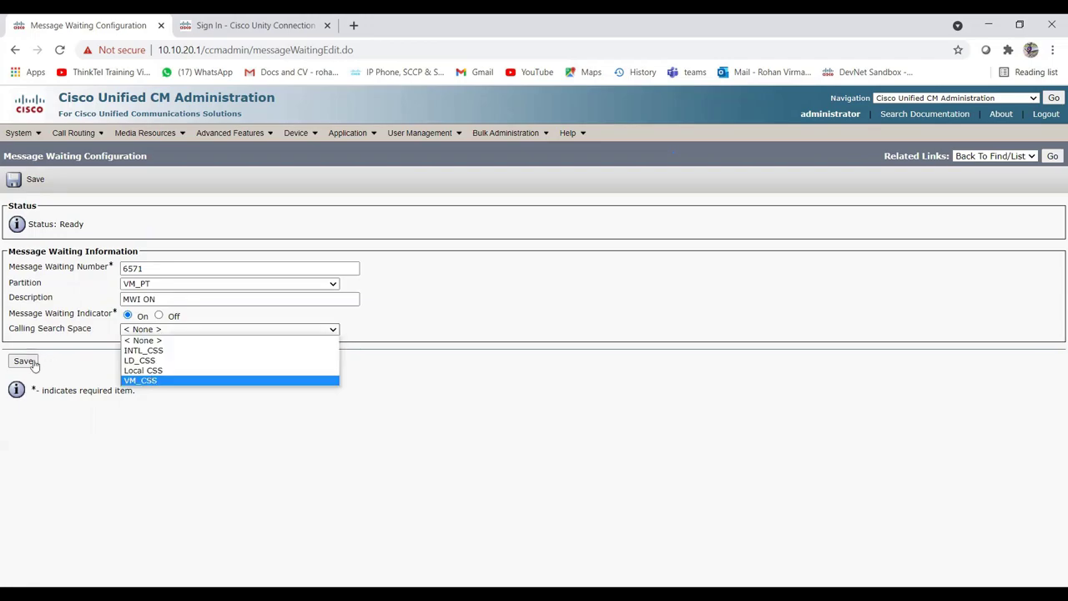
left_click(25, 361)
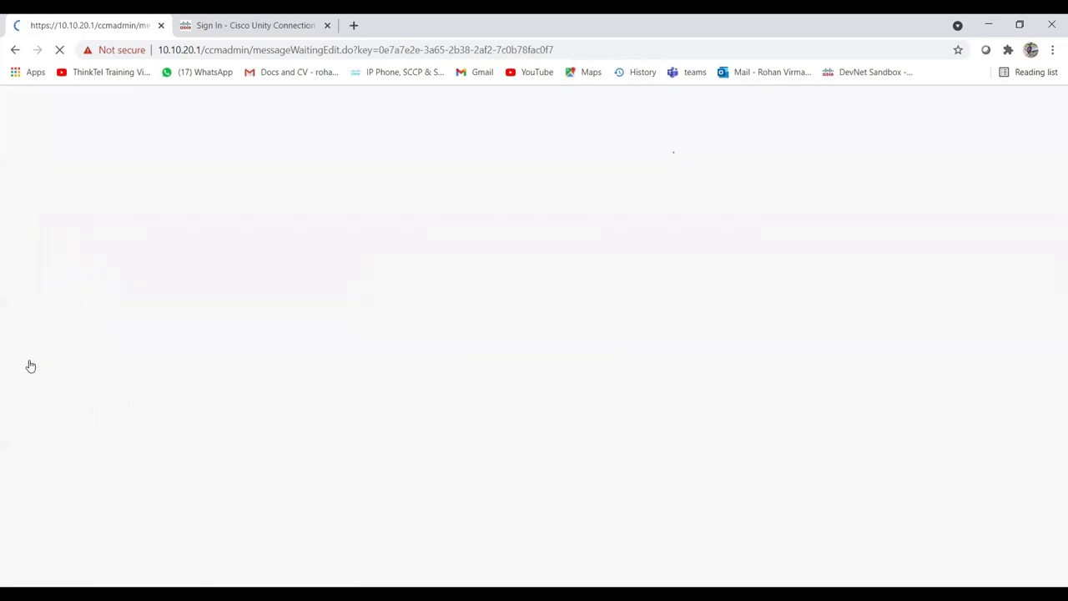
left_click(23, 361)
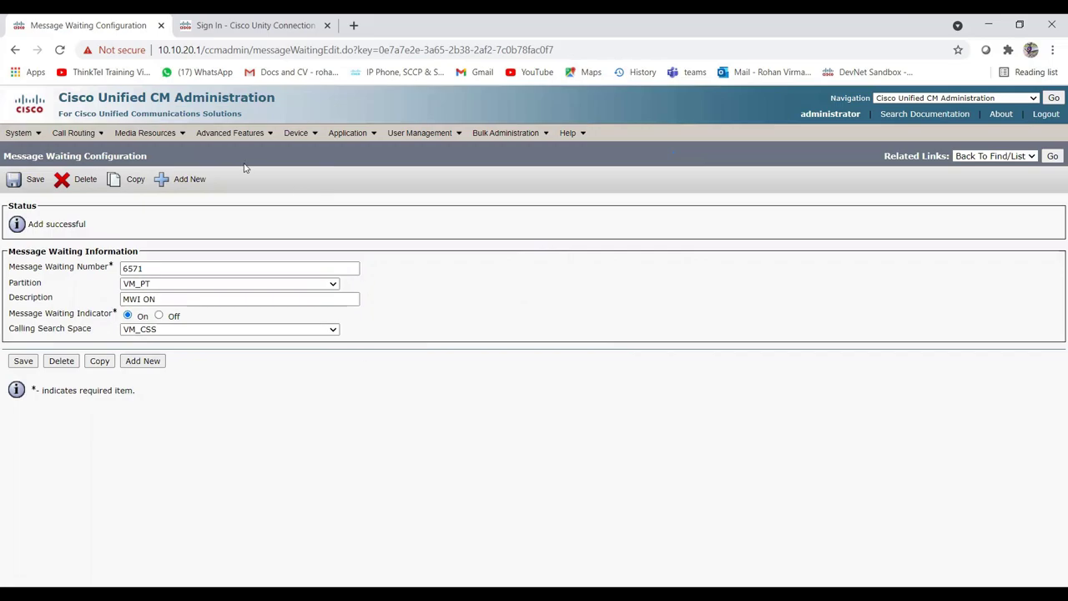
mouse_move(239, 140)
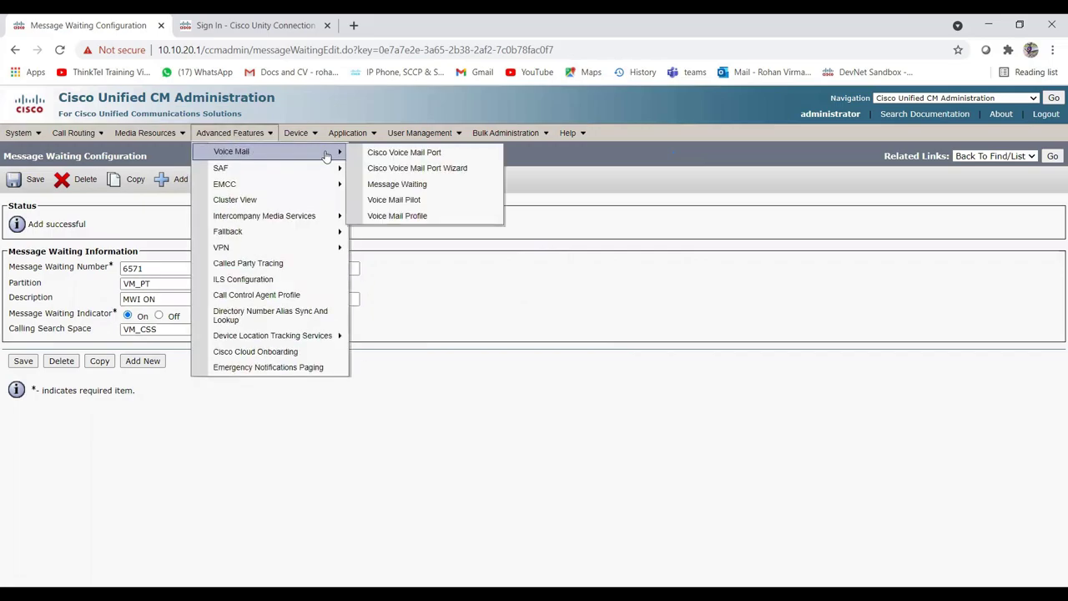
Launch the Cisco Voice Mail Port Wizard and choose to create a new voice mail server.
left_click(414, 172)
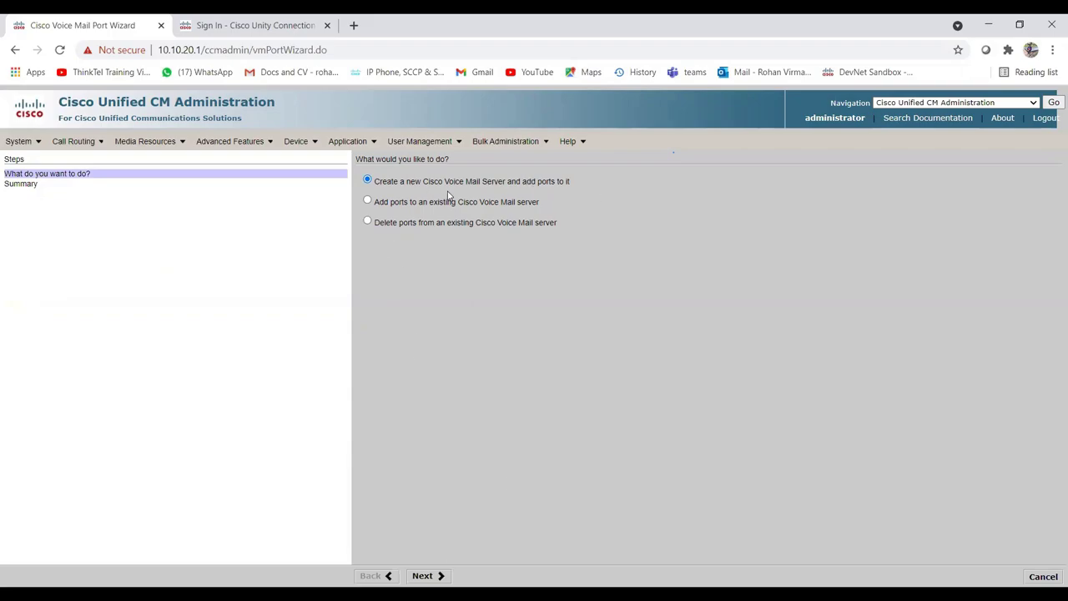
left_click(425, 575)
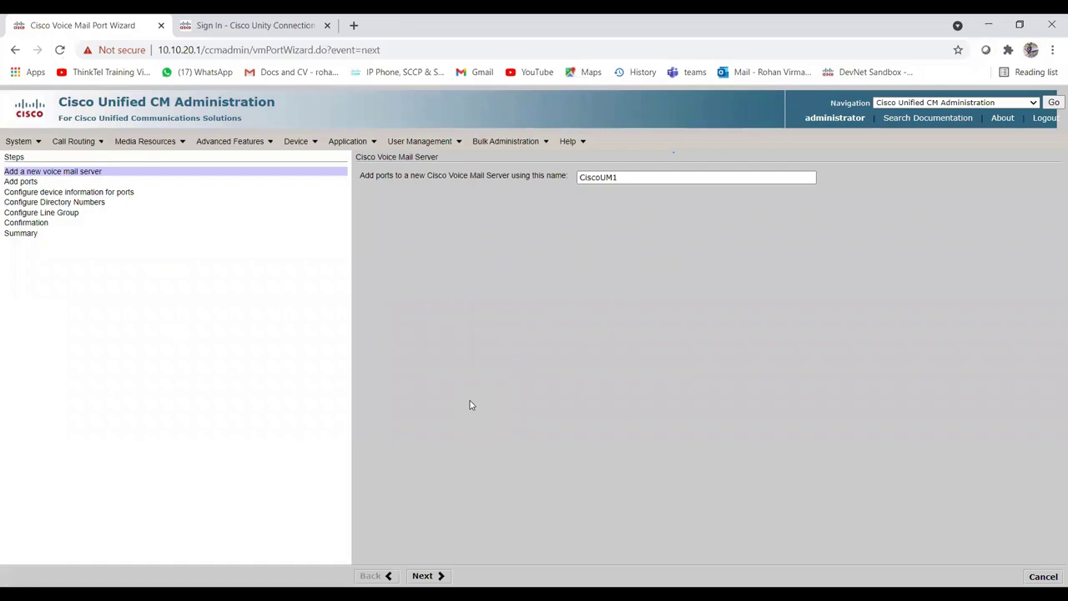
Change the in-use server name CiscoUM1 to CiscoVM1 and submit it.
left_click(623, 176)
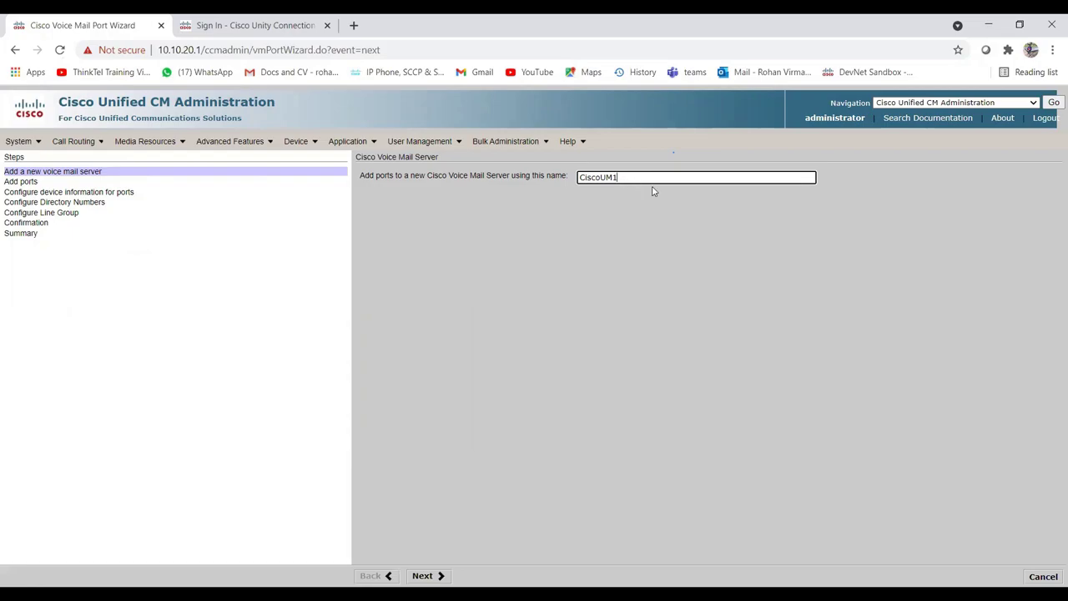
left_click(440, 575)
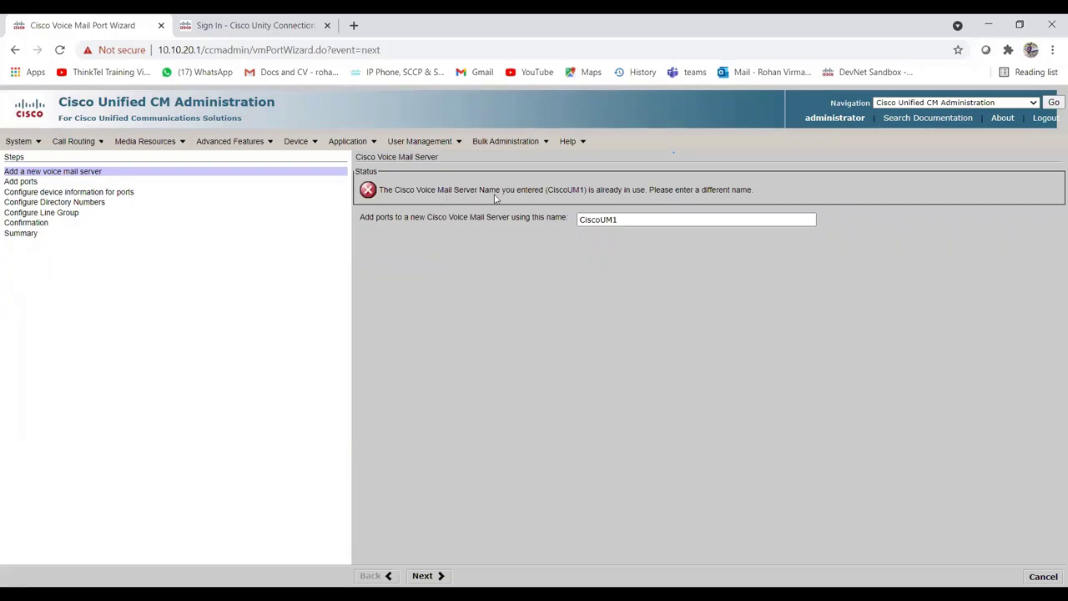
left_click(607, 219)
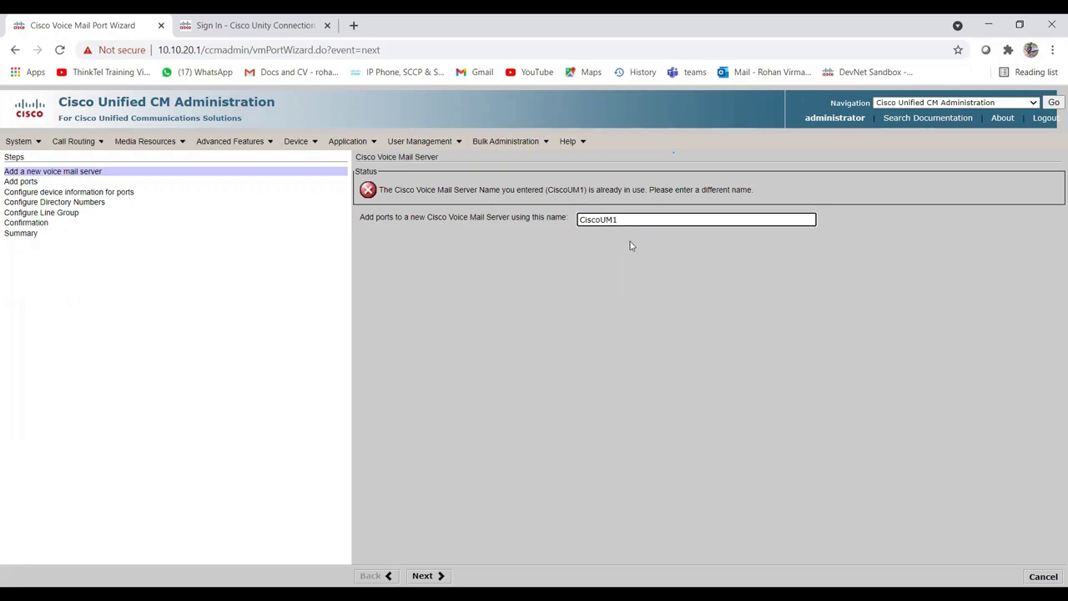
key("BackSpace")
type("V")
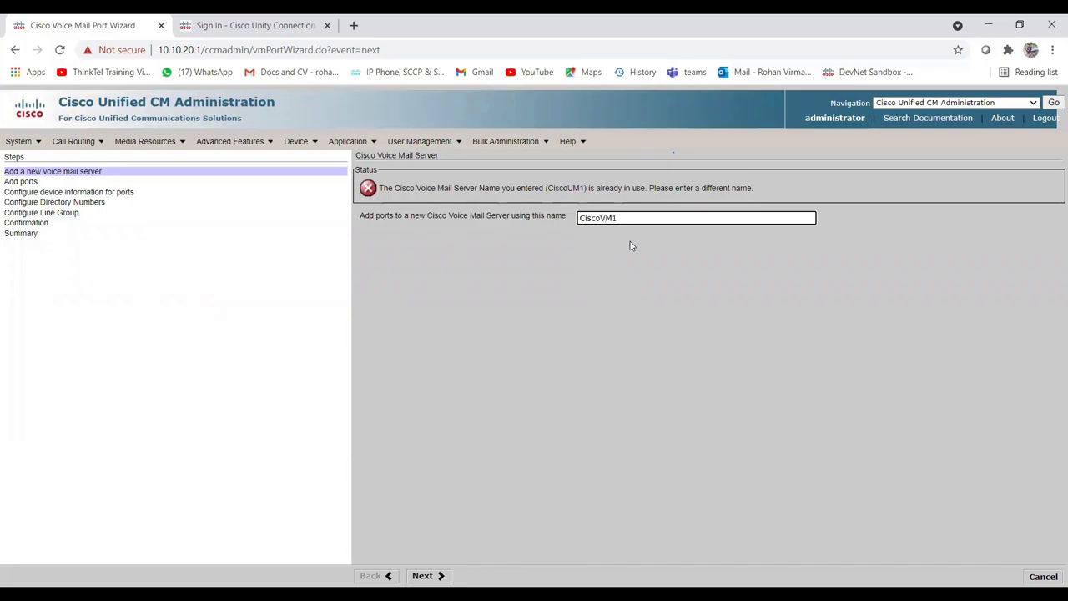
key("Return")
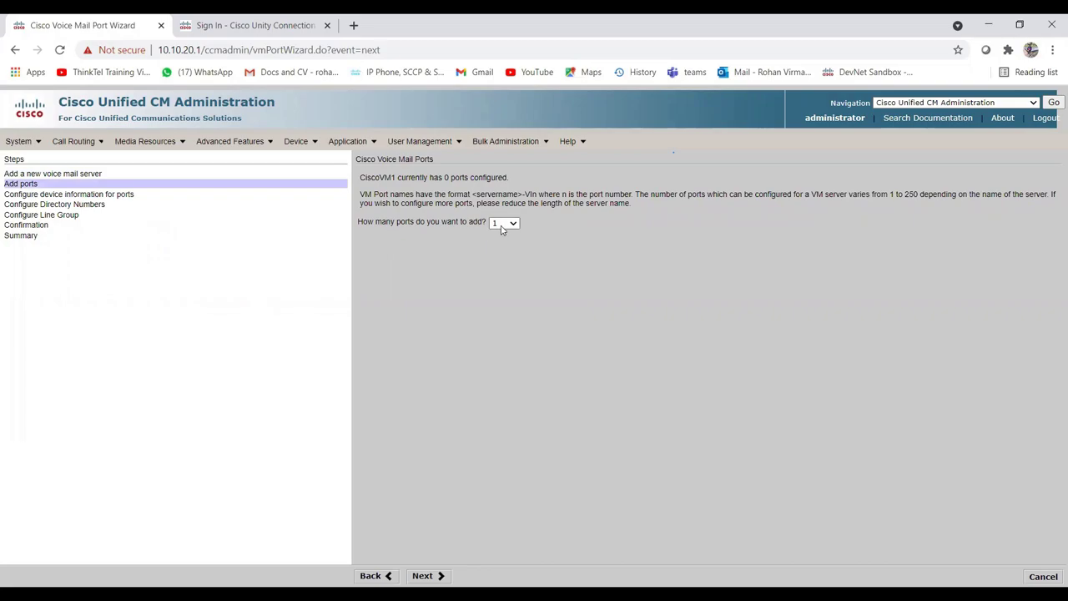
Choose 5 ports for CiscoVM1 and continue to device information.
left_click(515, 223)
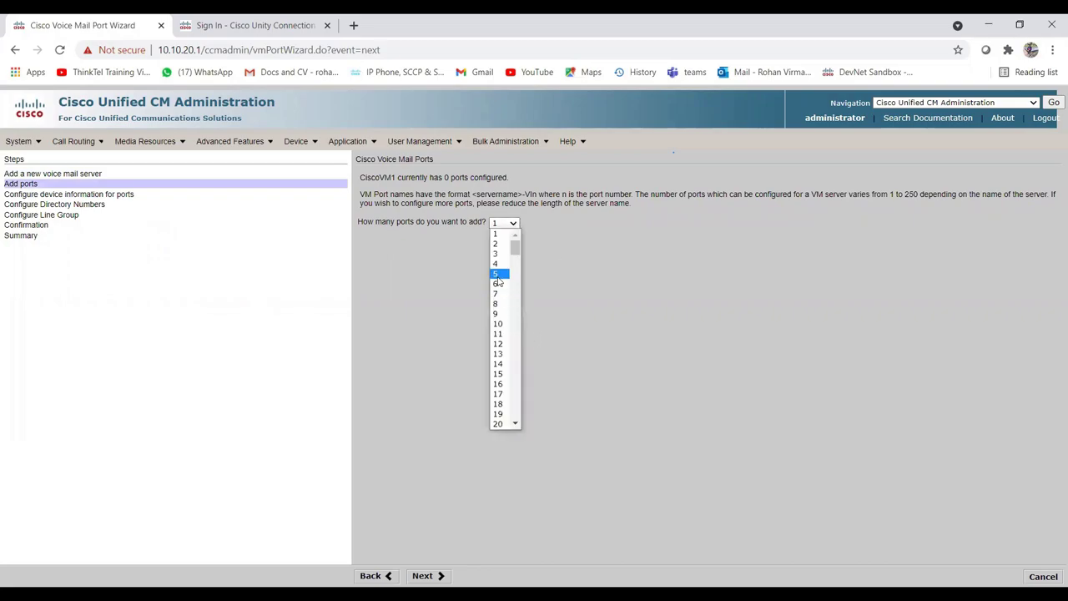
key("Return")
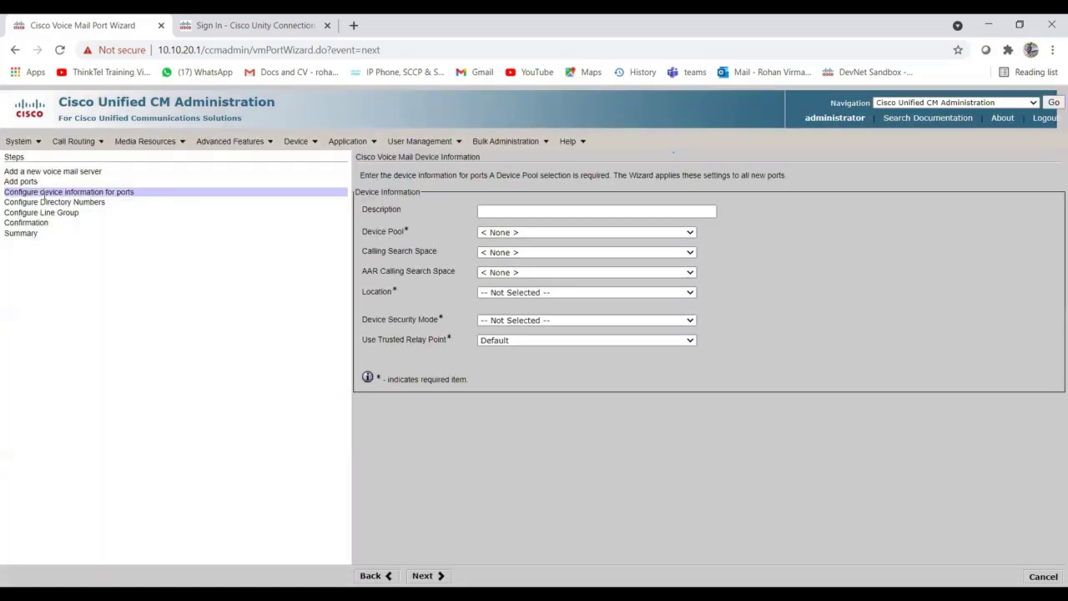
Enter port description 'VM Ports' and set device pool VM_DP and calling search space VM_CSS.
left_click(546, 212)
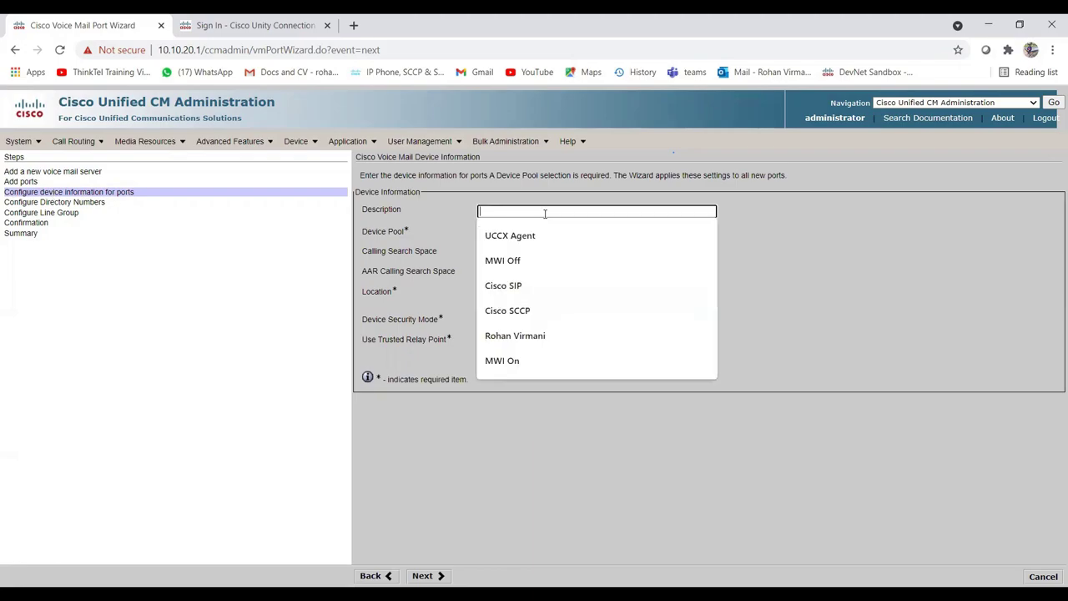
left_click(858, 234)
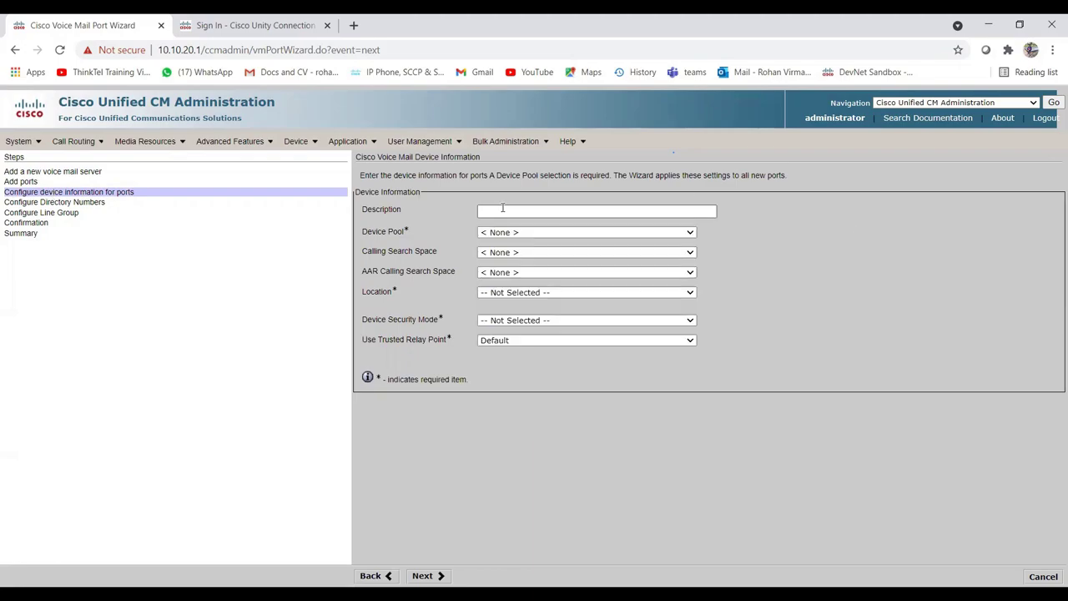
left_click(500, 210)
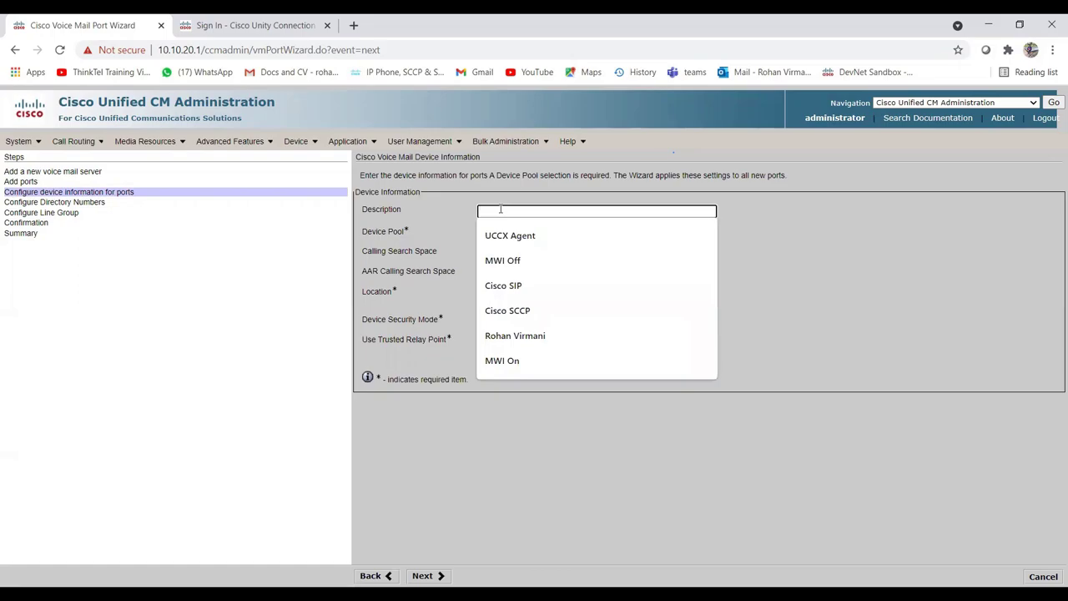
type("VM Ports")
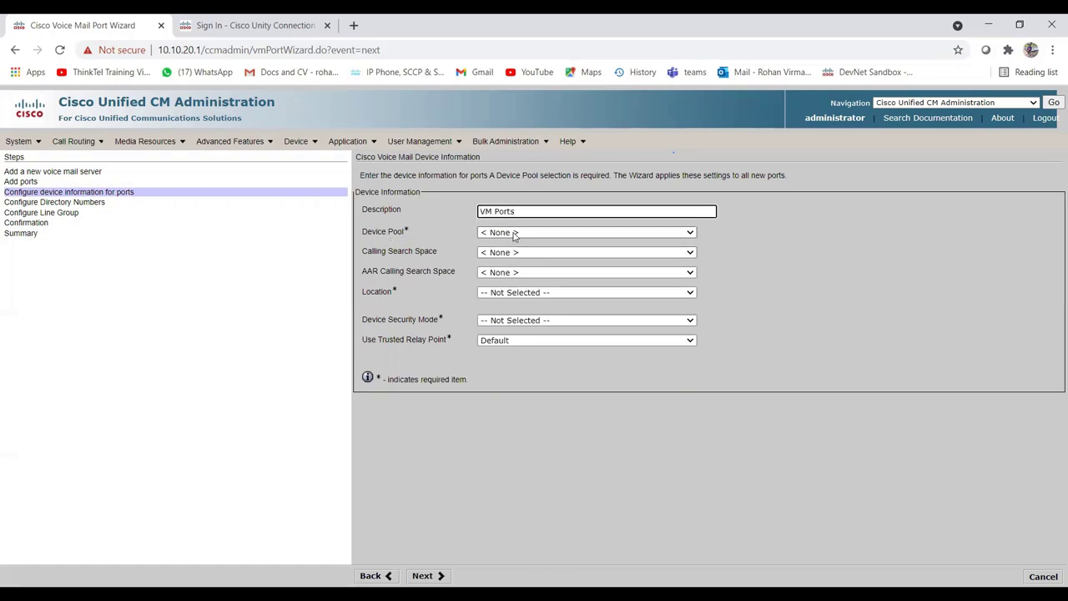
left_click(514, 233)
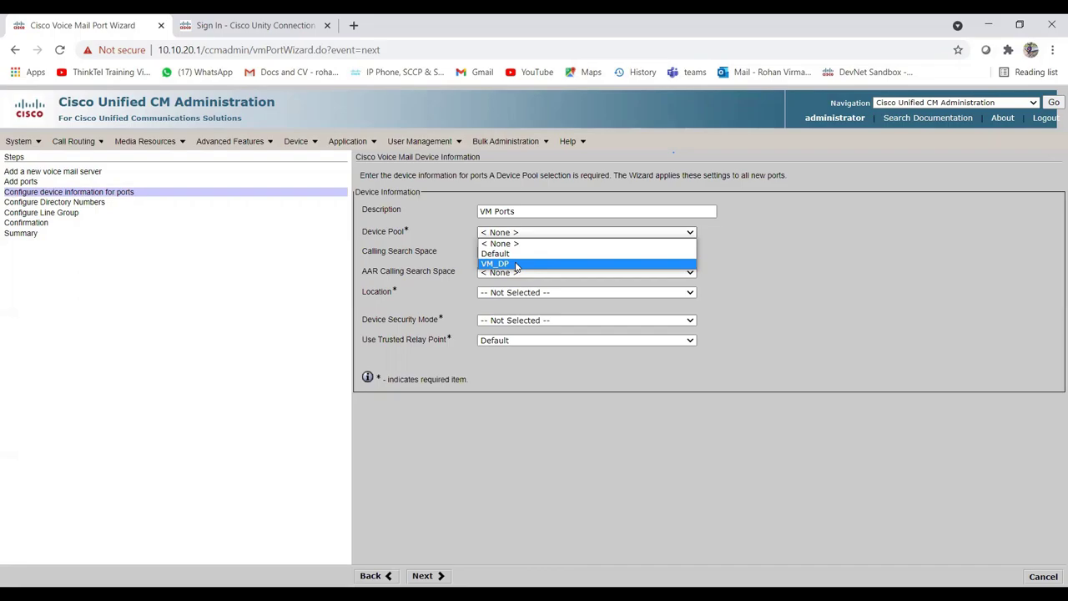
left_click(516, 264)
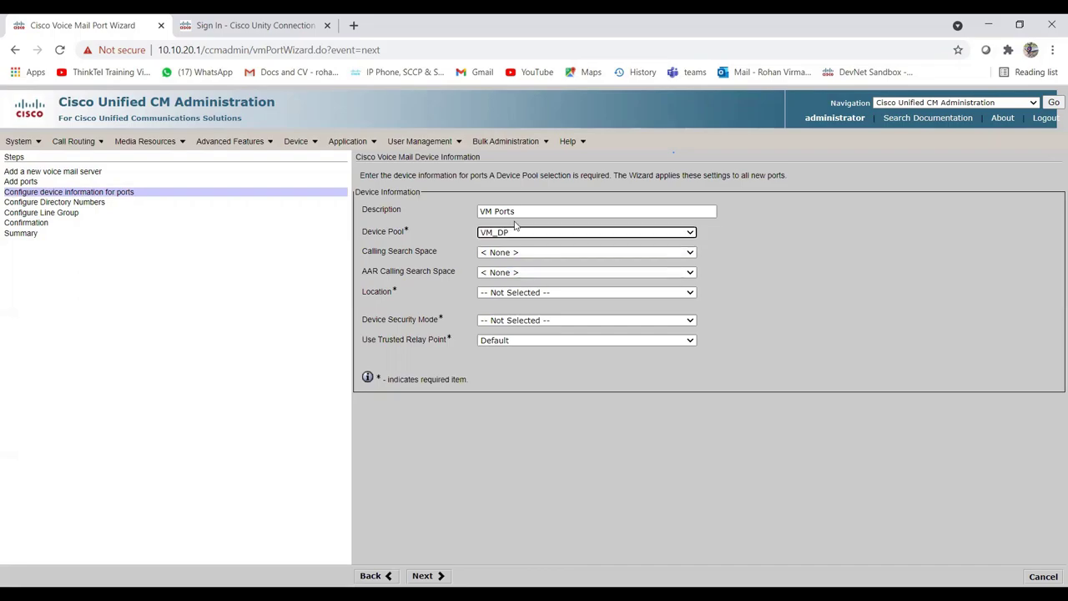
left_click(546, 252)
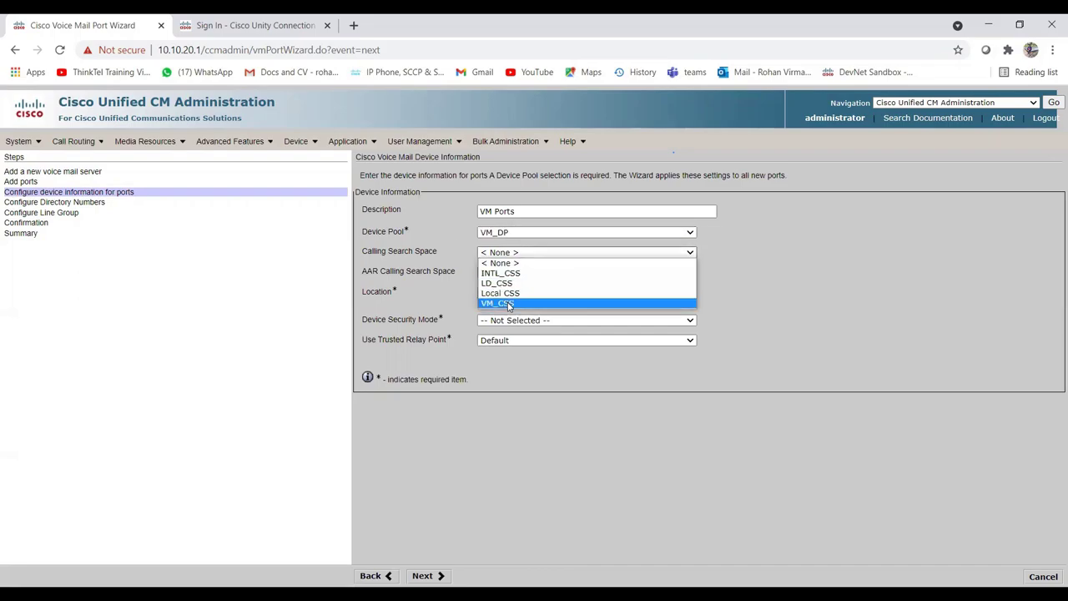
left_click(509, 304)
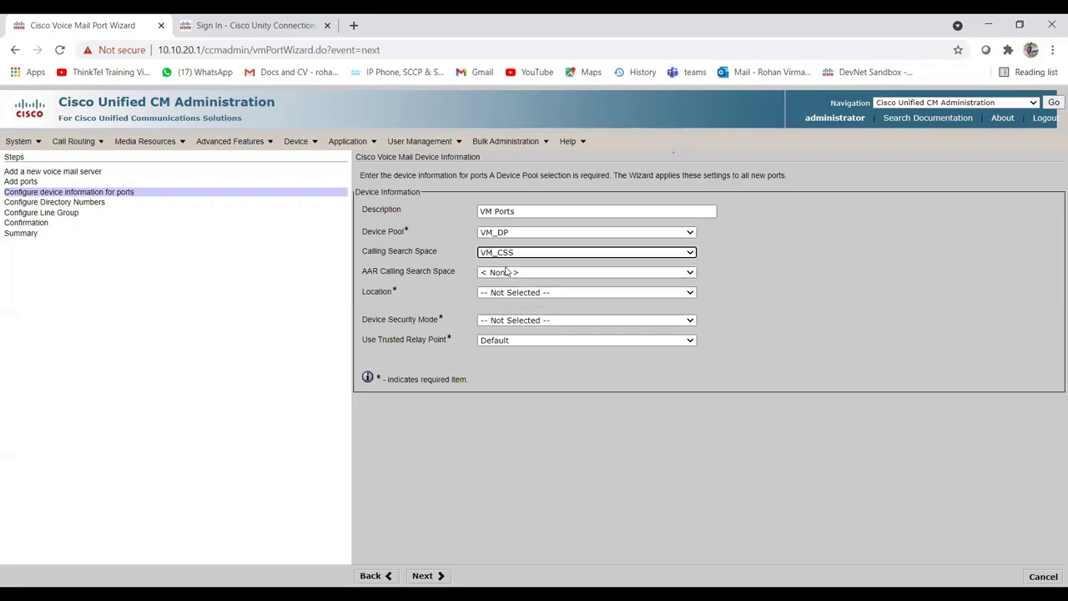
Leave AAR calling search space at None, set location Hub_None and Non Secure Voice Mail Port mode.
left_click(607, 277)
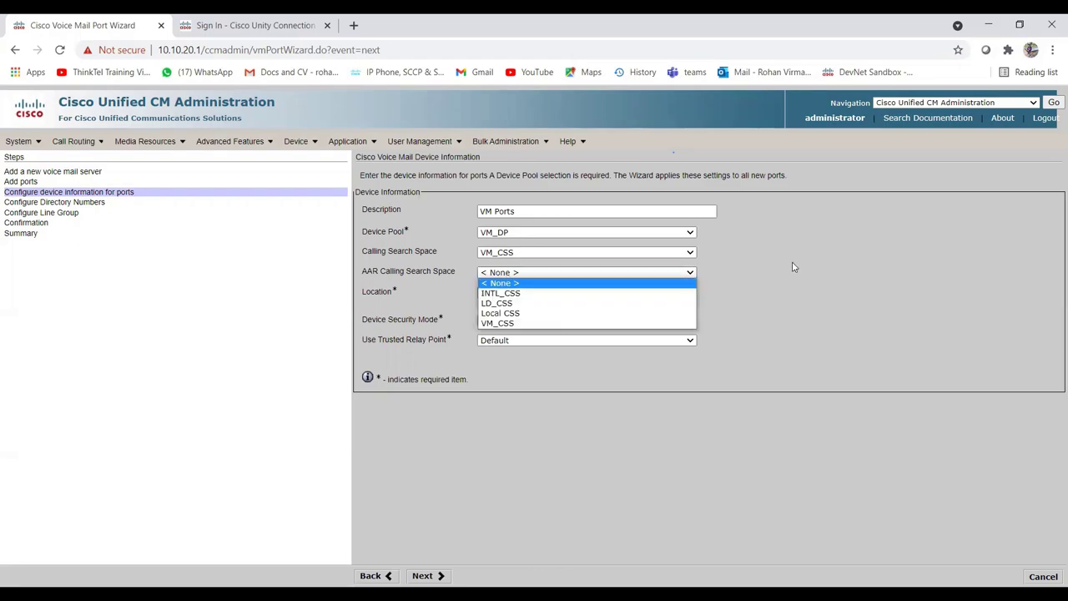
left_click(843, 267)
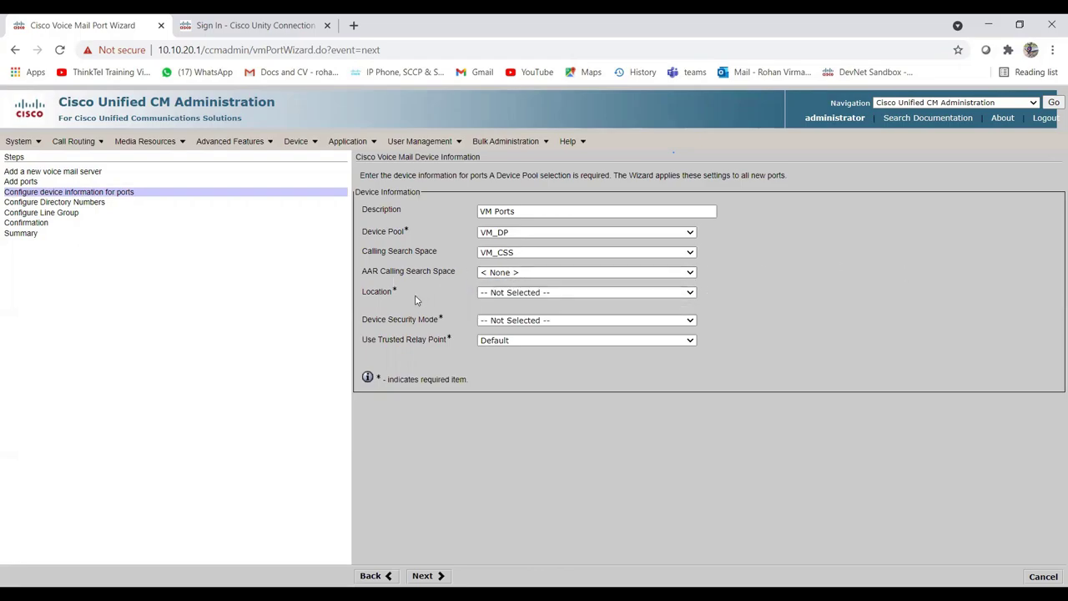
left_click(518, 296)
left_click(798, 297)
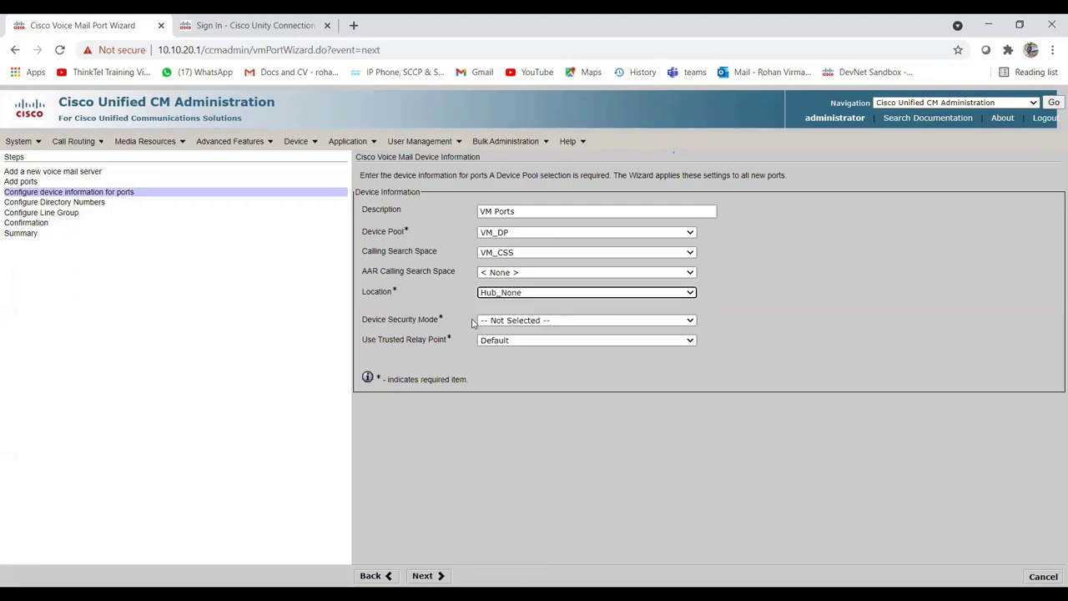
left_click(523, 321)
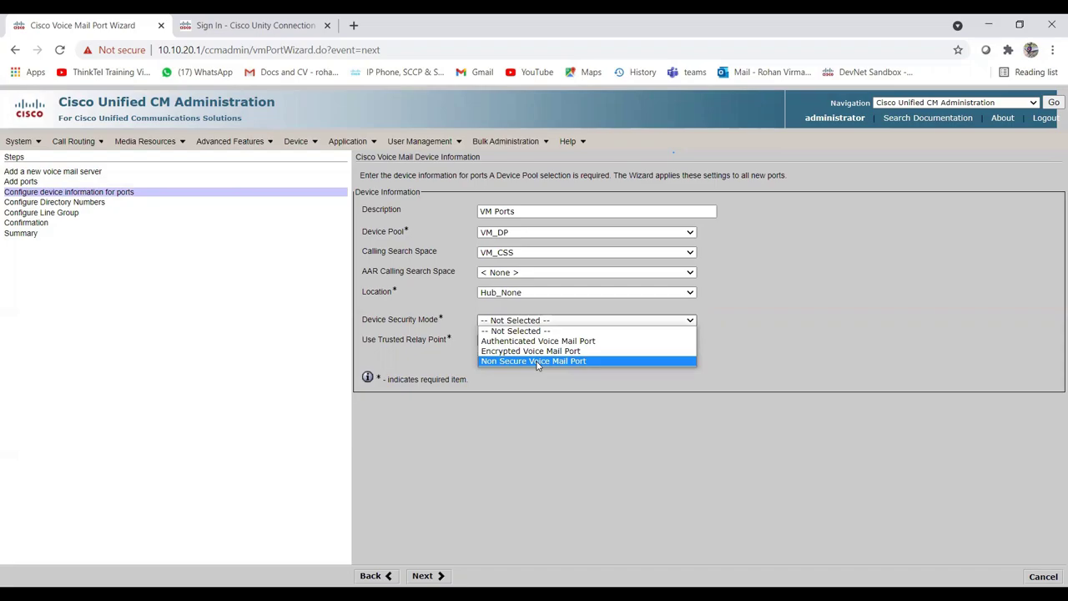
left_click(537, 361)
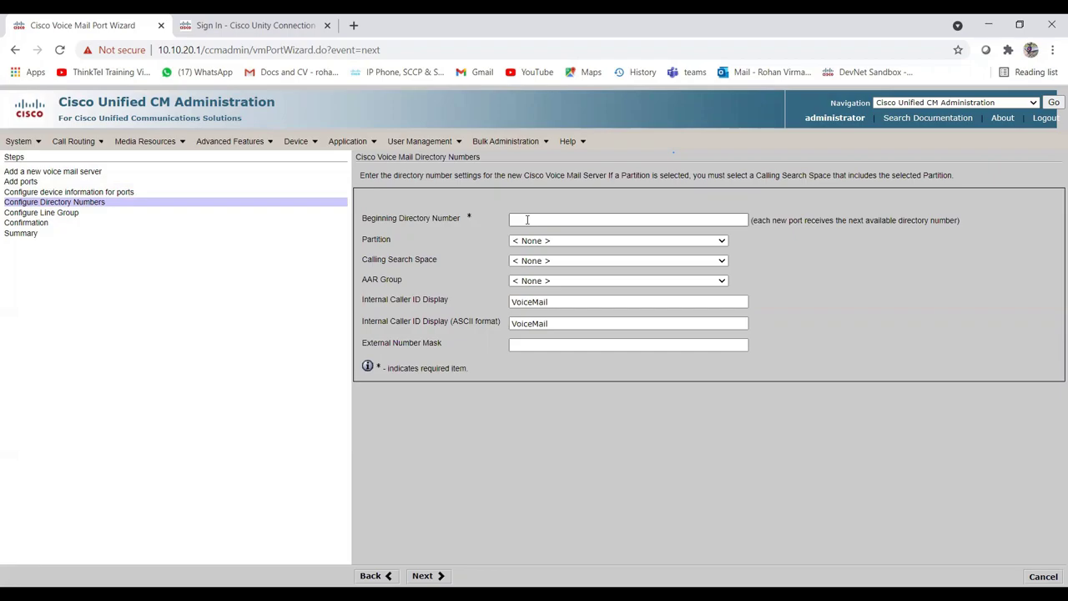
Set the beginning directory number 1900 in partition VM_PT with calling search space VM_CSS.
left_click(527, 219)
type("1")
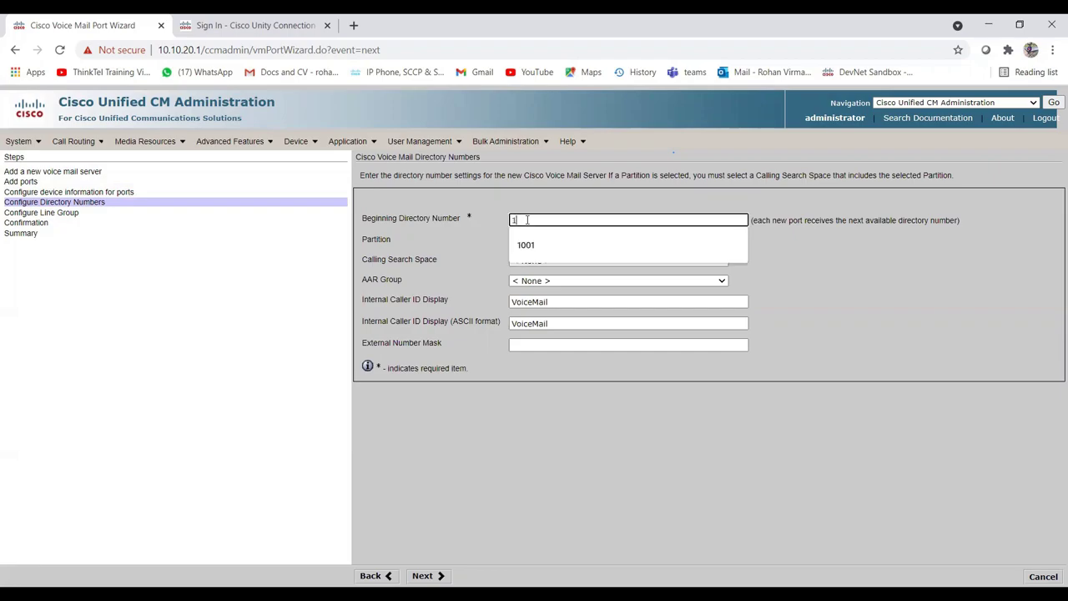
type("9")
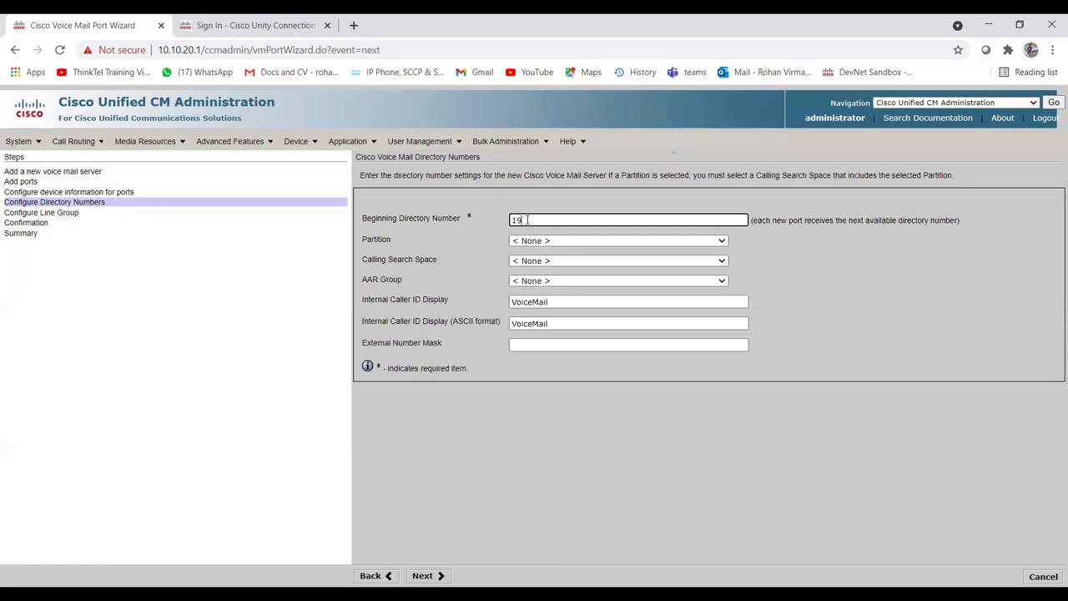
type("00")
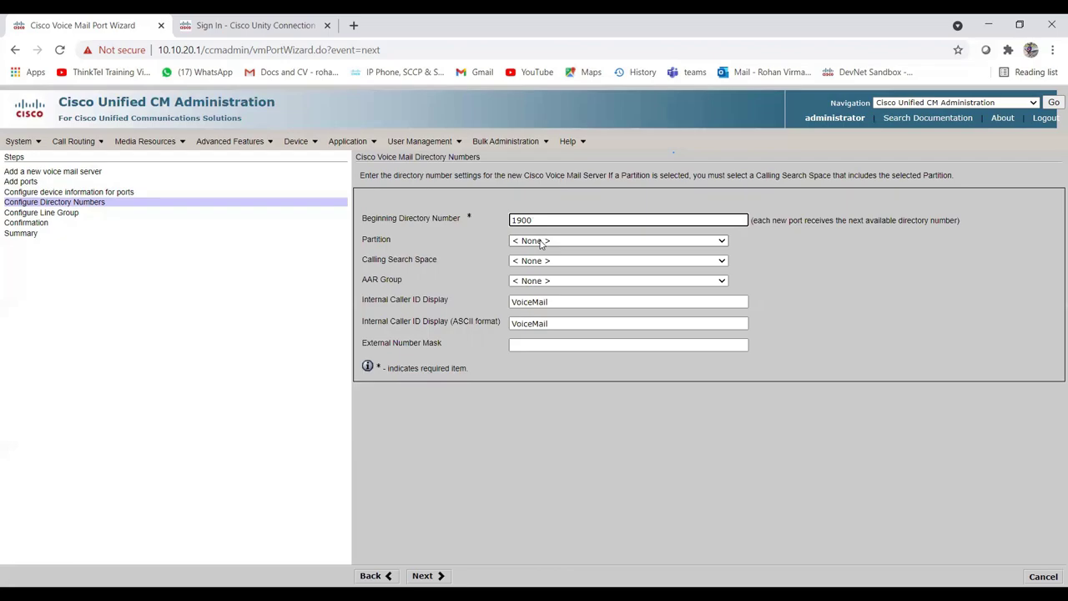
left_click(541, 243)
left_click(538, 332)
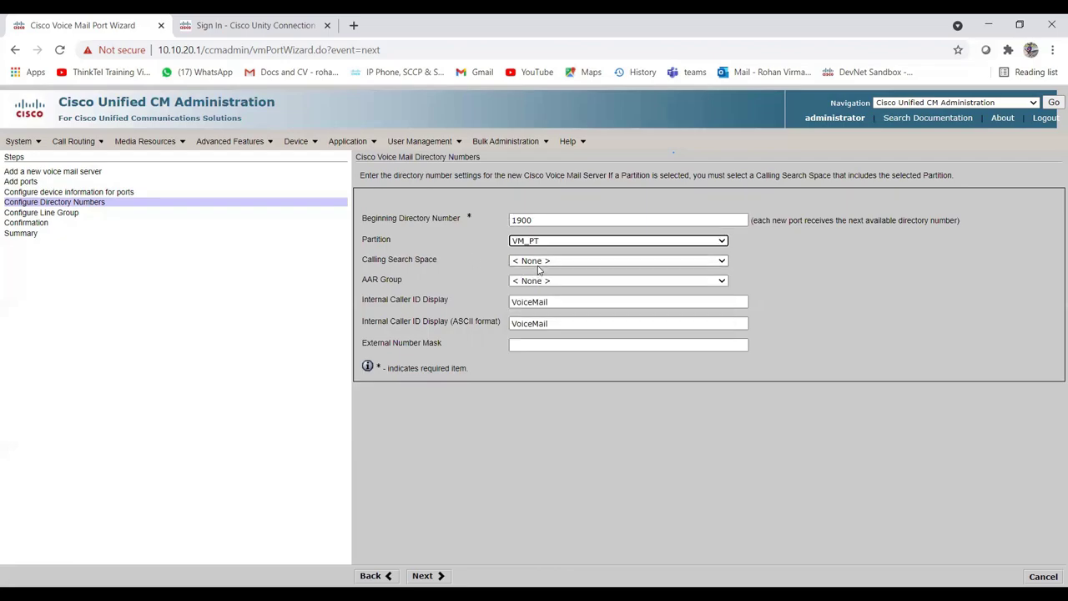
left_click(538, 312)
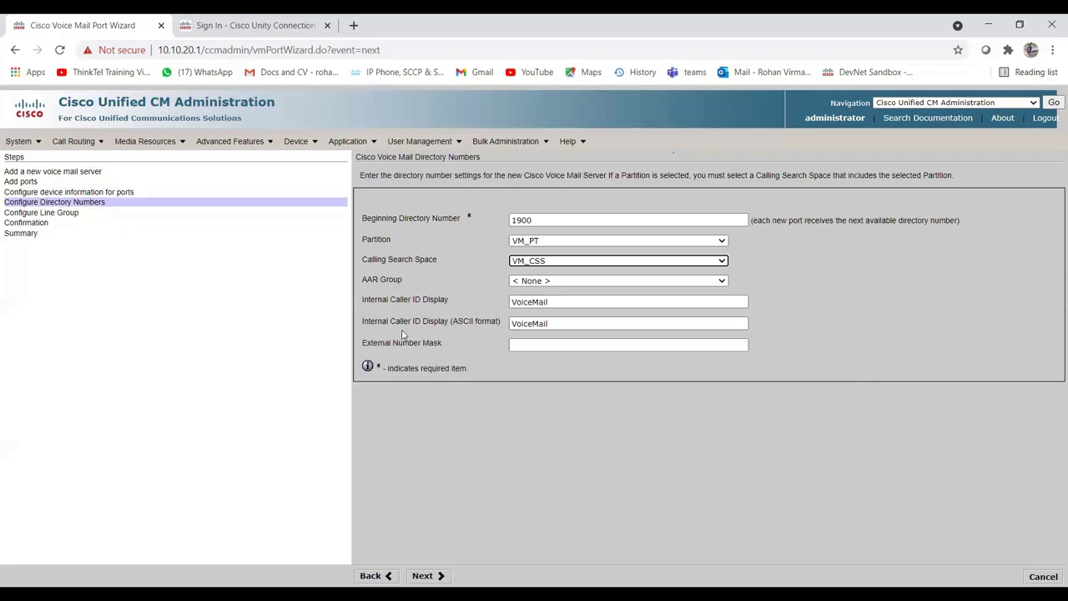
left_click(533, 343)
left_click(852, 400)
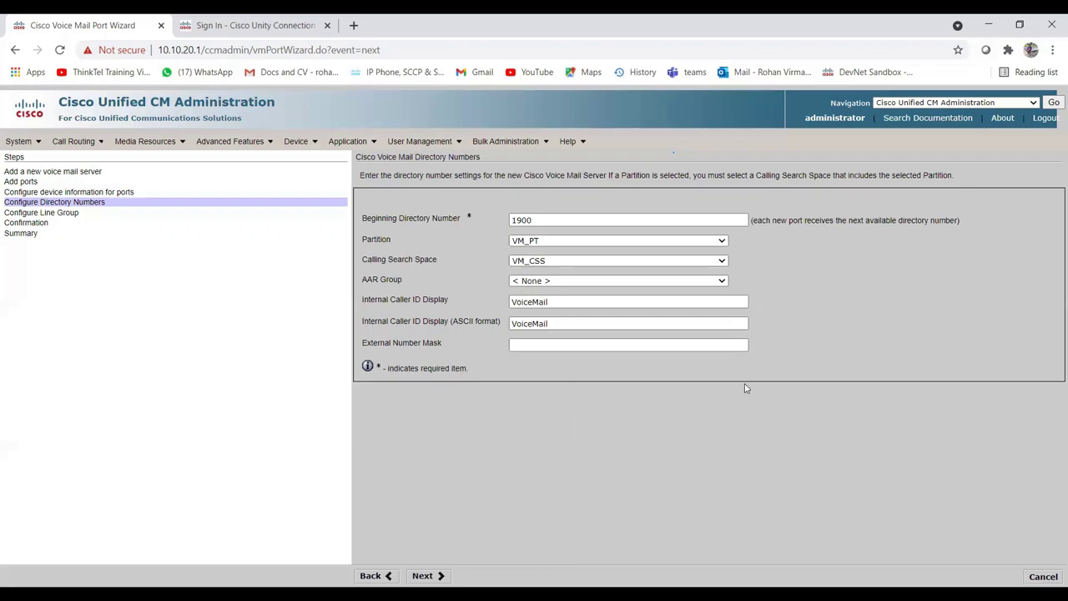
left_click(557, 346)
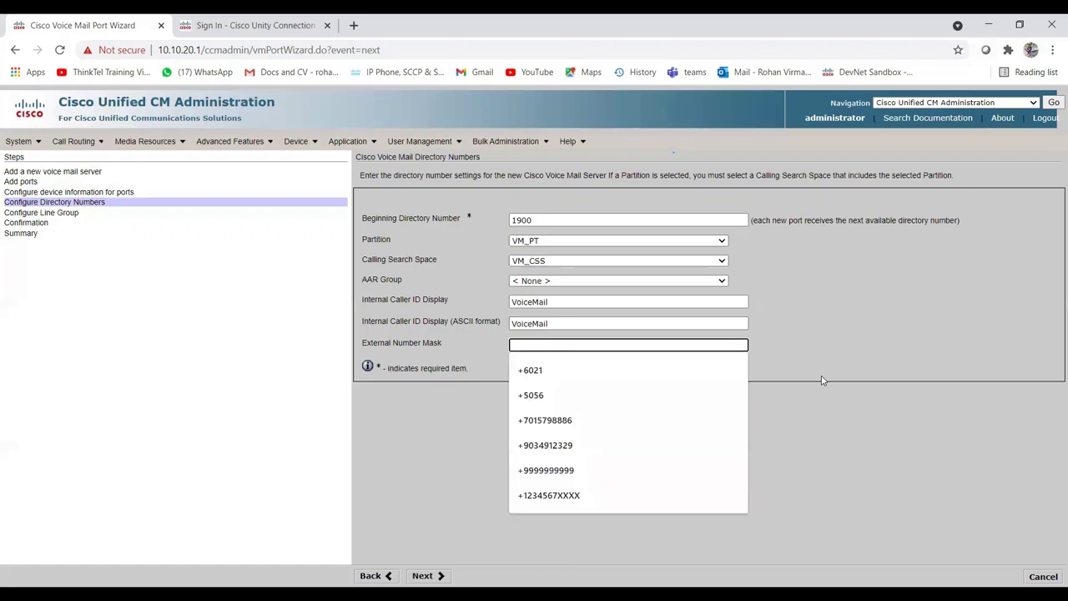
left_click(827, 413)
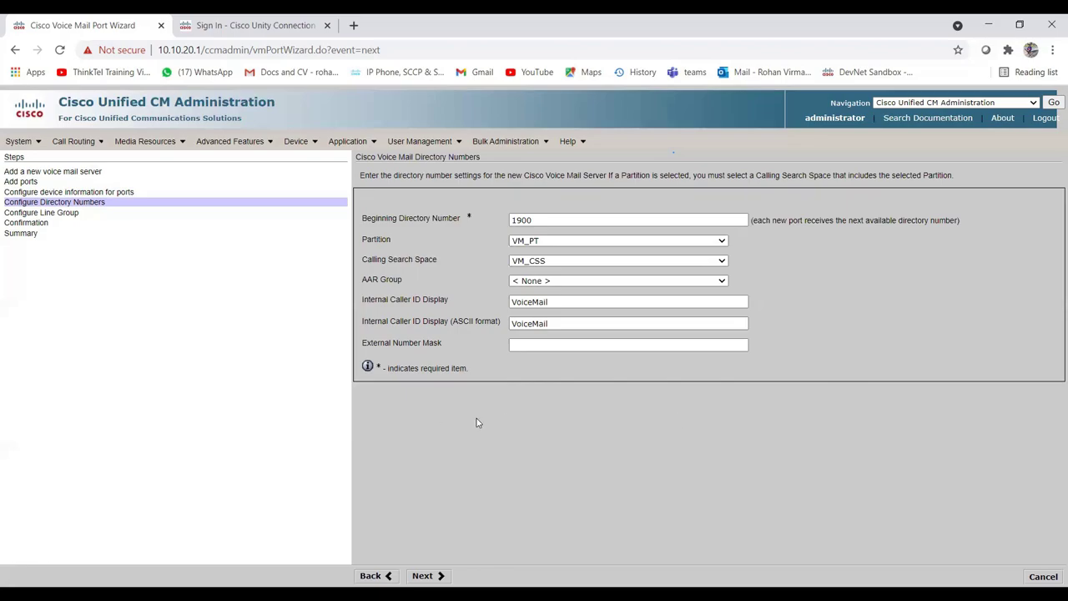
left_click(530, 343)
left_click(856, 431)
left_click(579, 346)
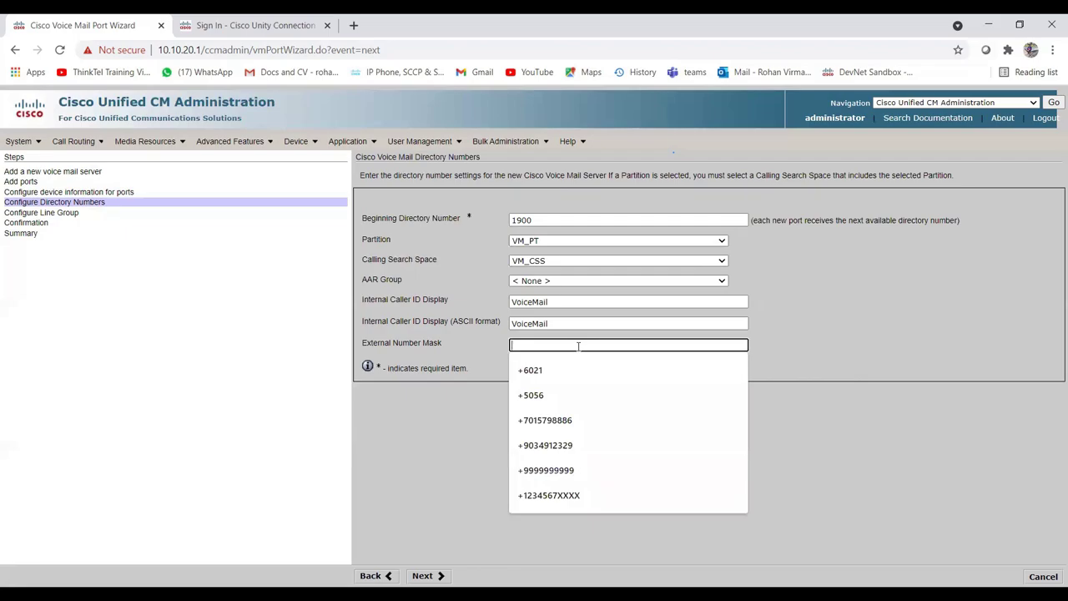
left_click(757, 395)
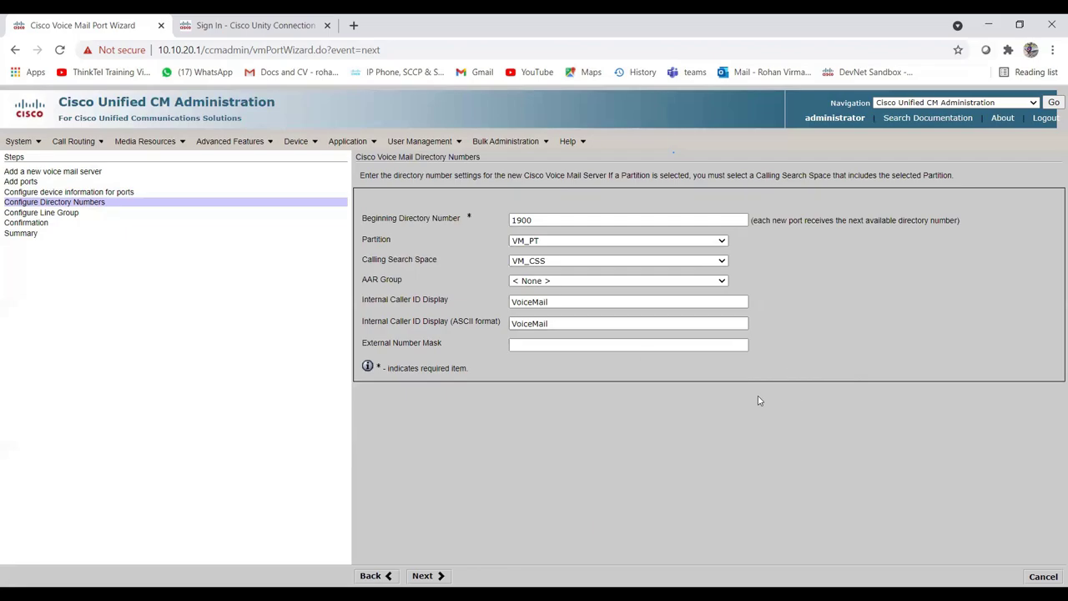
left_click(592, 346)
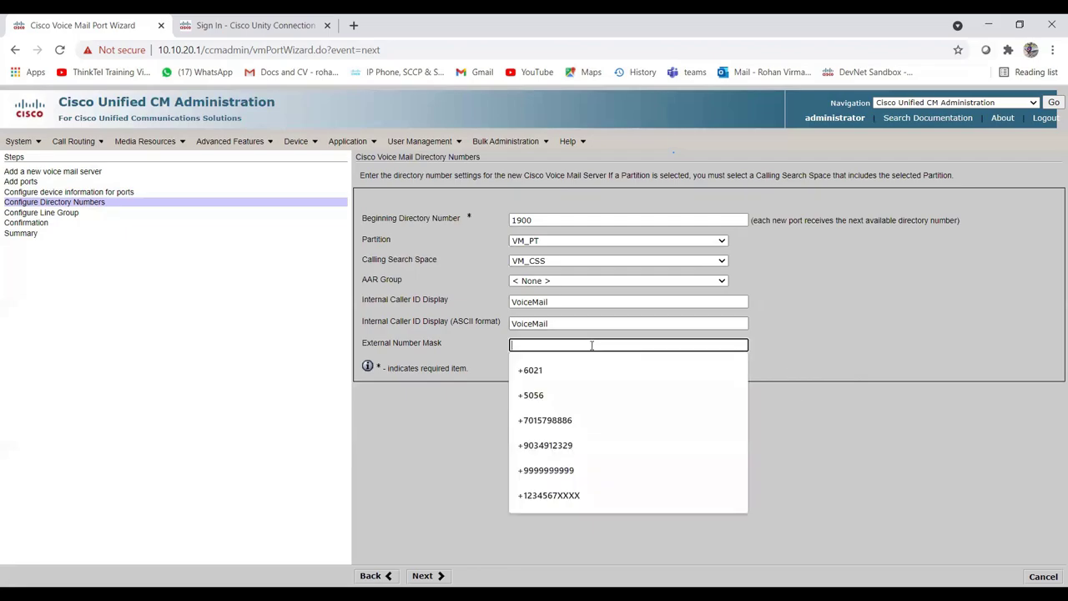
type("+")
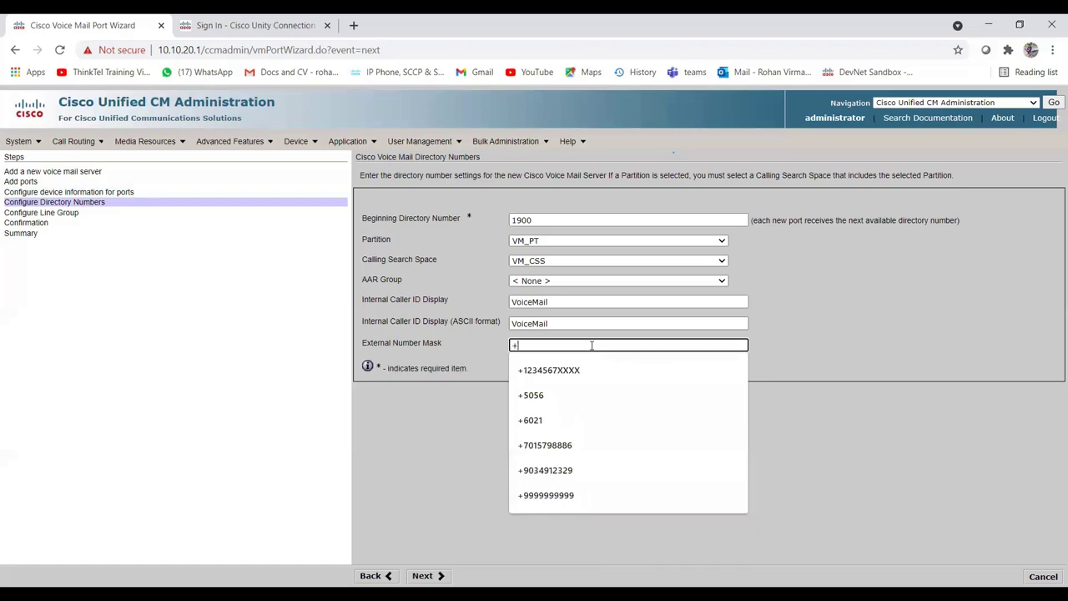
type("1234567")
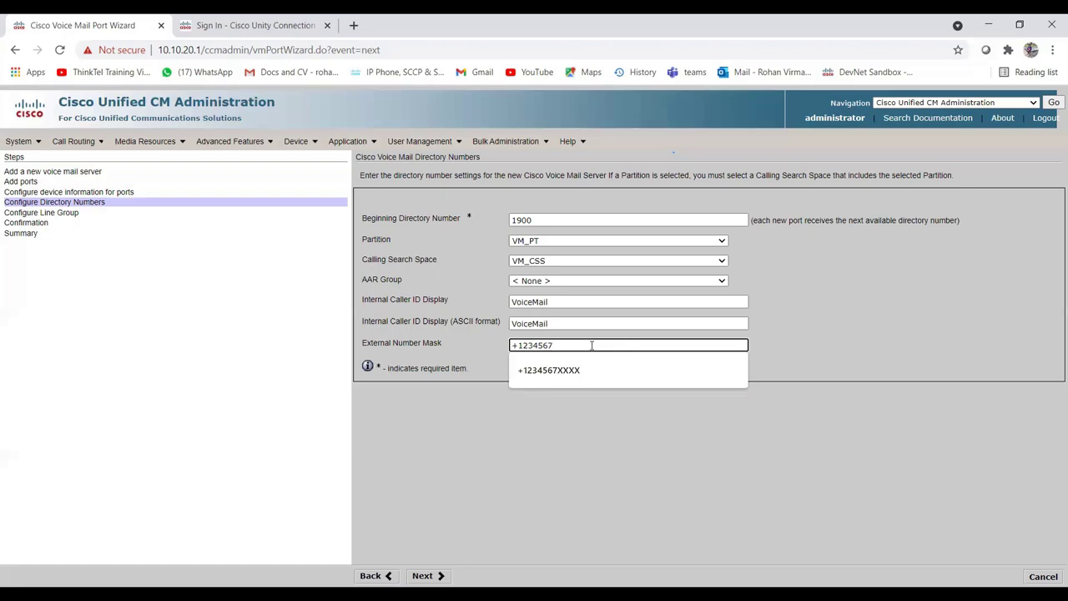
type("1900")
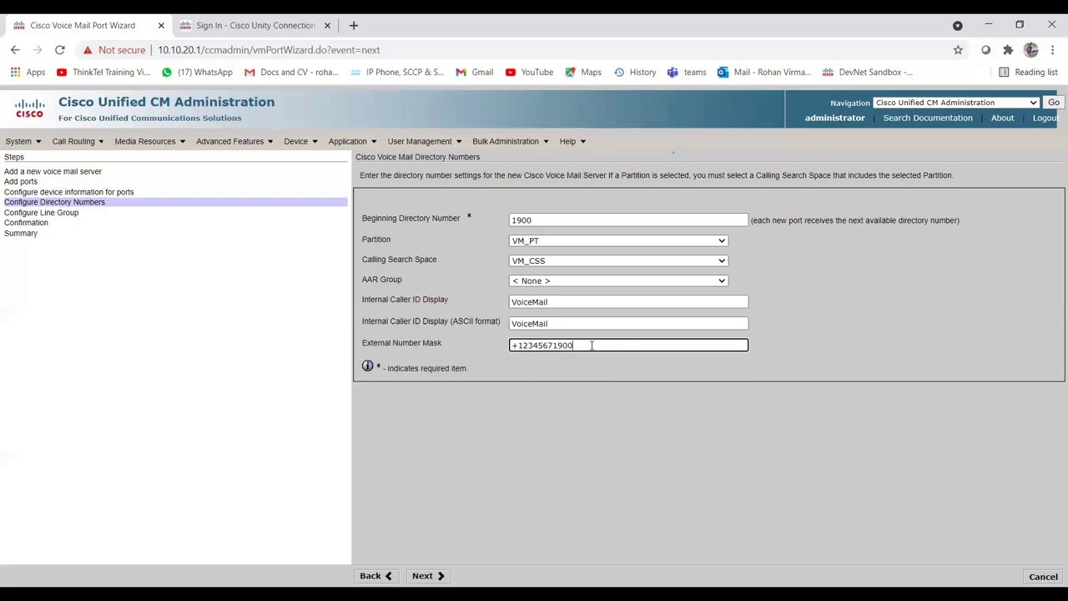
key("BackSpace")
key("BackSpace")
key("BackSpace")
key("BackSpace")
type("0000")
Advance to the line group step and choose 'Yes. Add directory numbers to a new Line Group'.
left_click(426, 574)
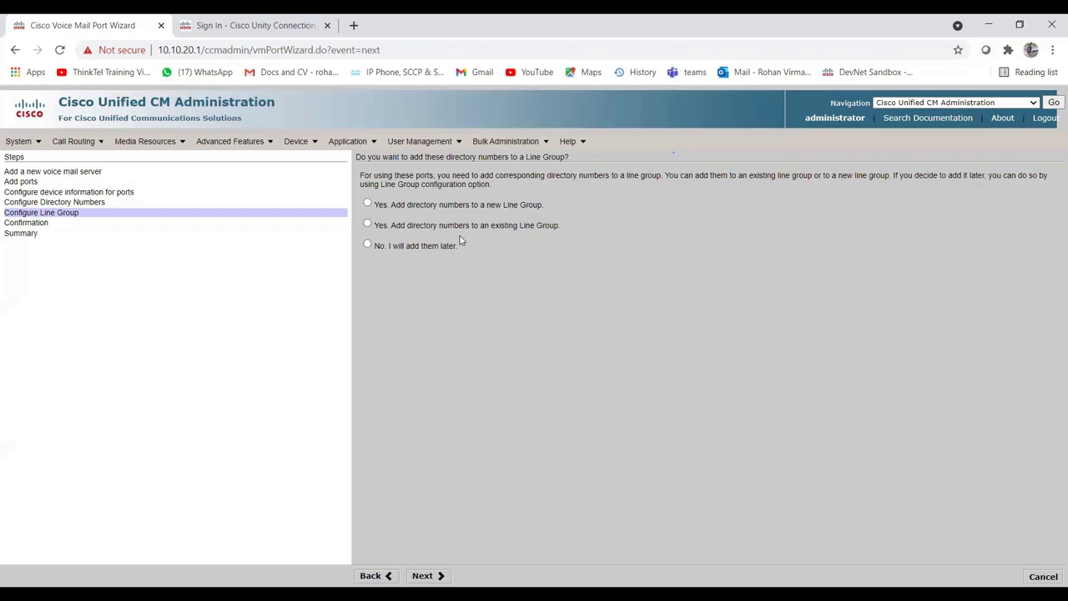
left_click(368, 204)
Replace the suggested line group name with VM_LG and continue to the confirmation summary.
key("Return")
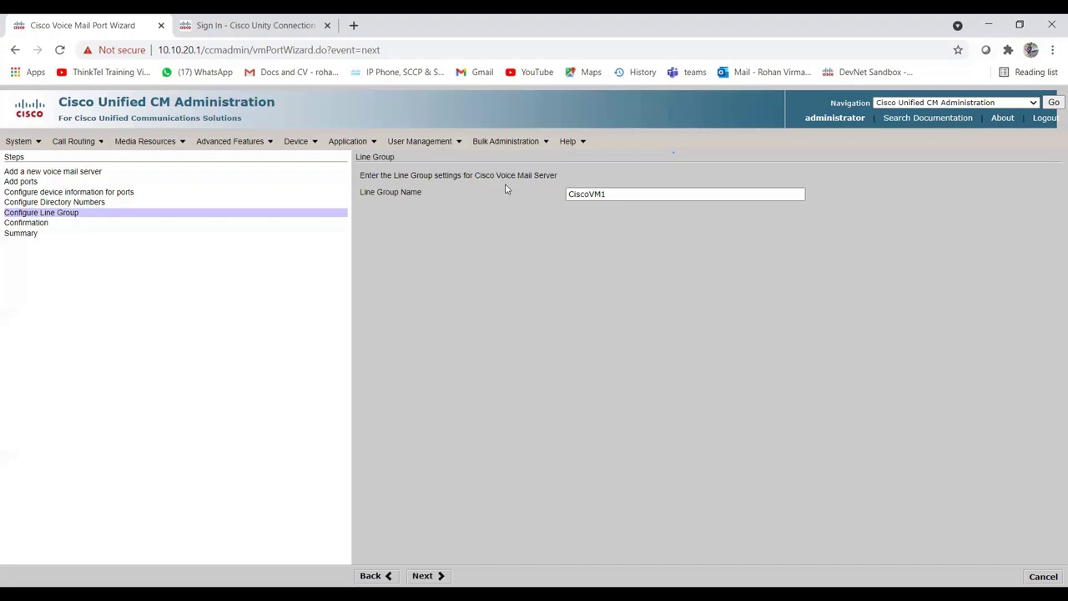
double_click(612, 194)
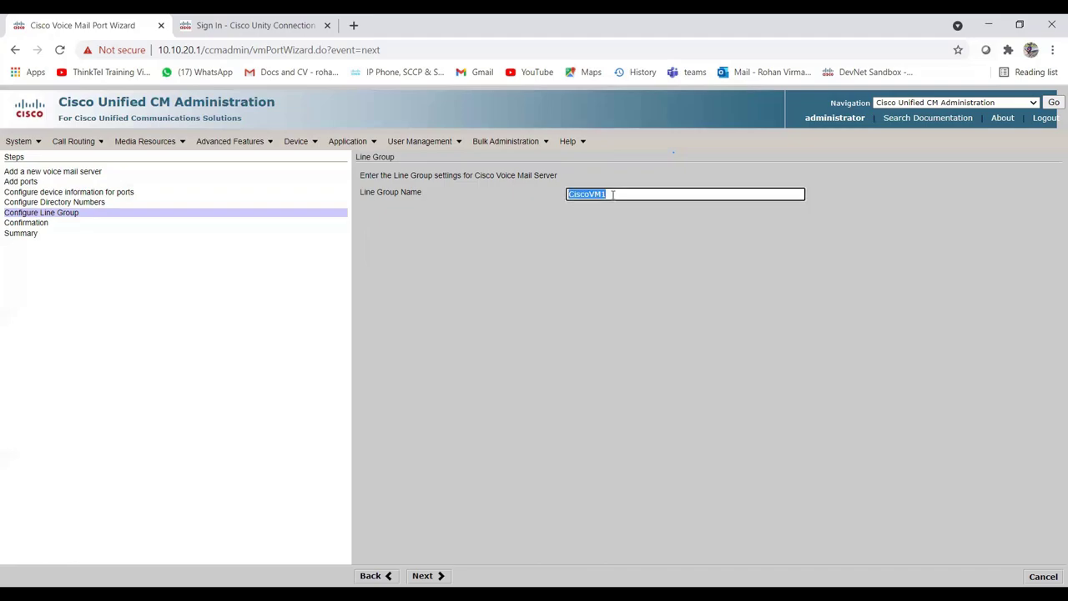
type("VM")
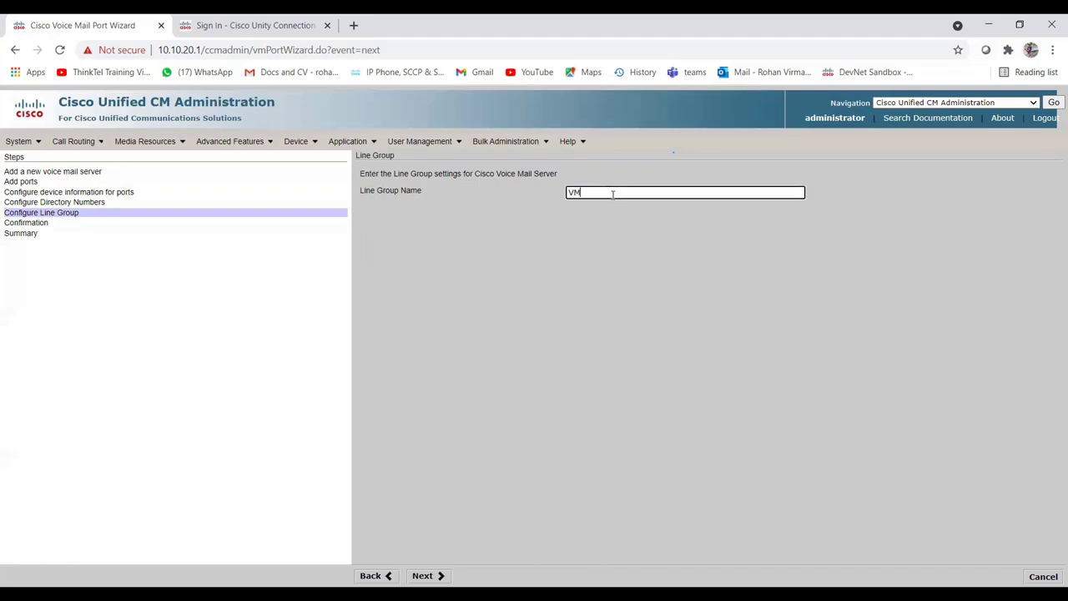
type("_LG")
key("Return")
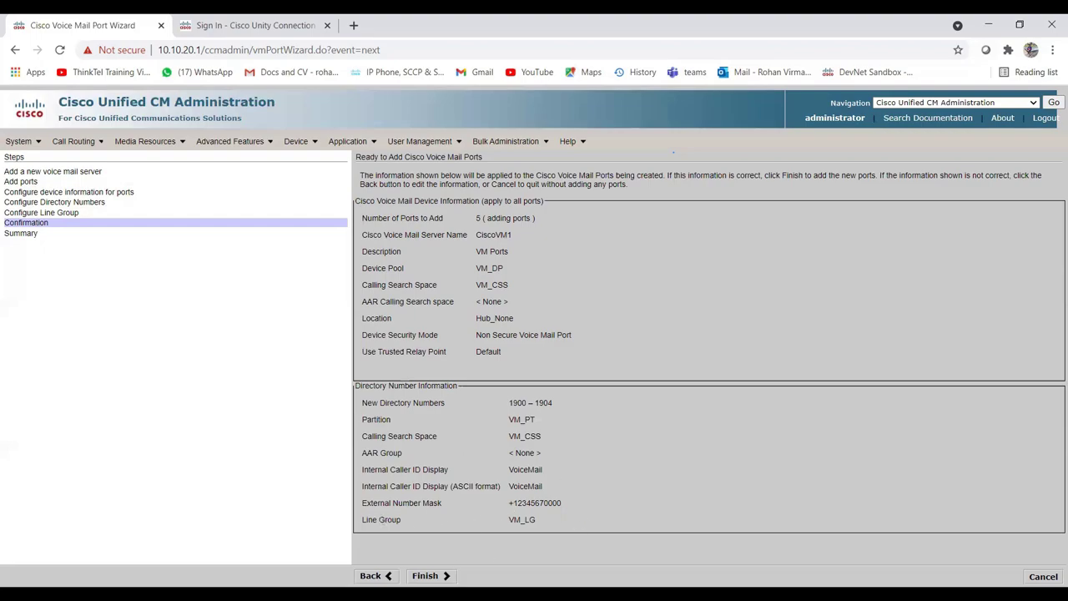
Finish the wizard and review the results for numbers 1900–1904, line group VM_LG and its mappings.
left_click(427, 575)
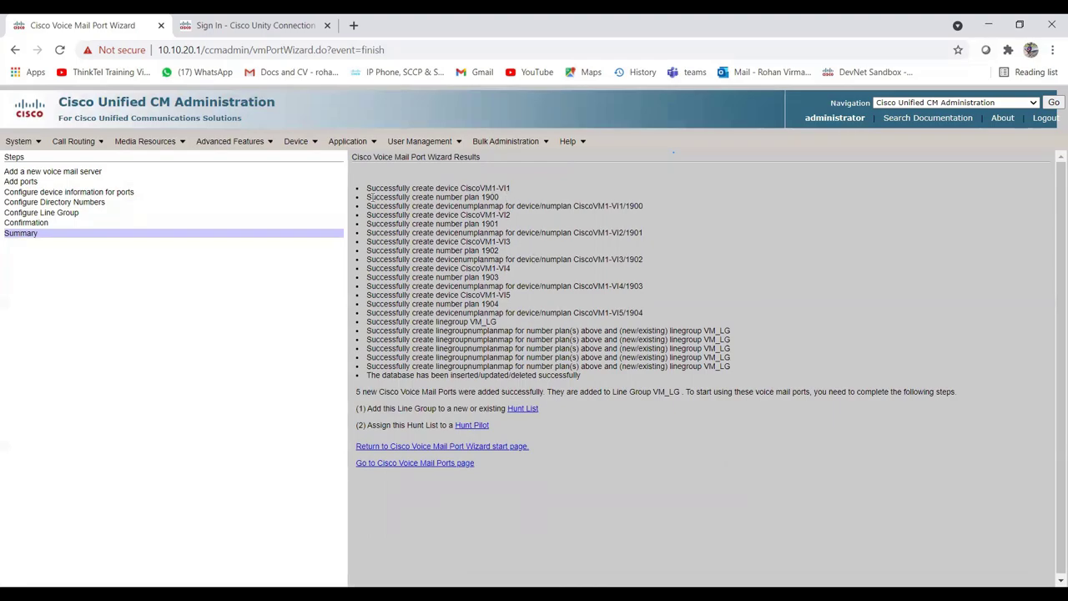
left_click_drag(367, 197, 485, 304)
left_click(504, 306)
left_click_drag(384, 321, 517, 324)
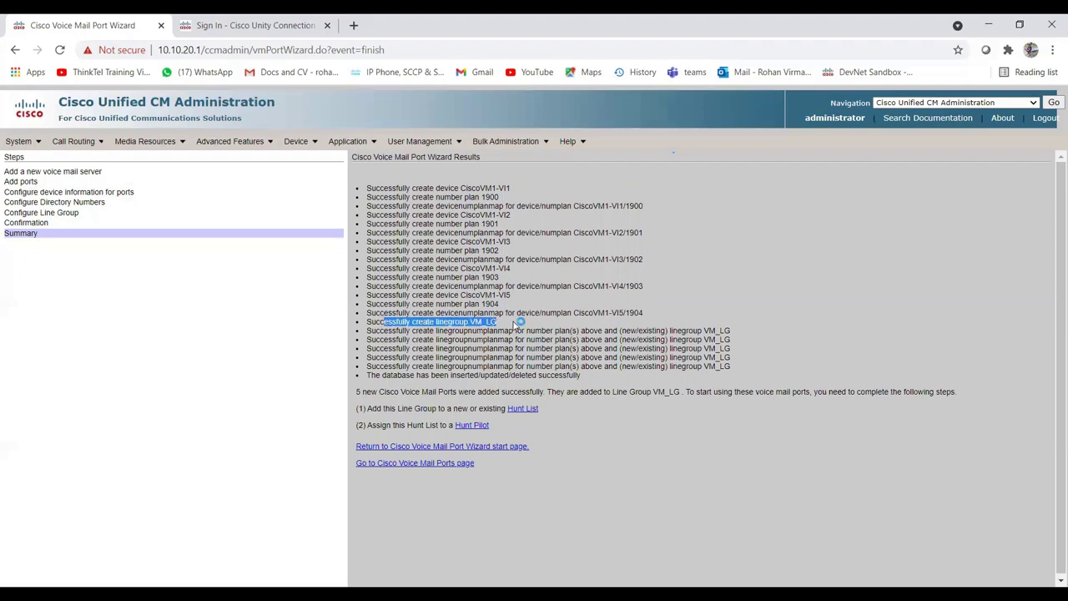
left_click(409, 338)
left_click_drag(391, 331, 736, 332)
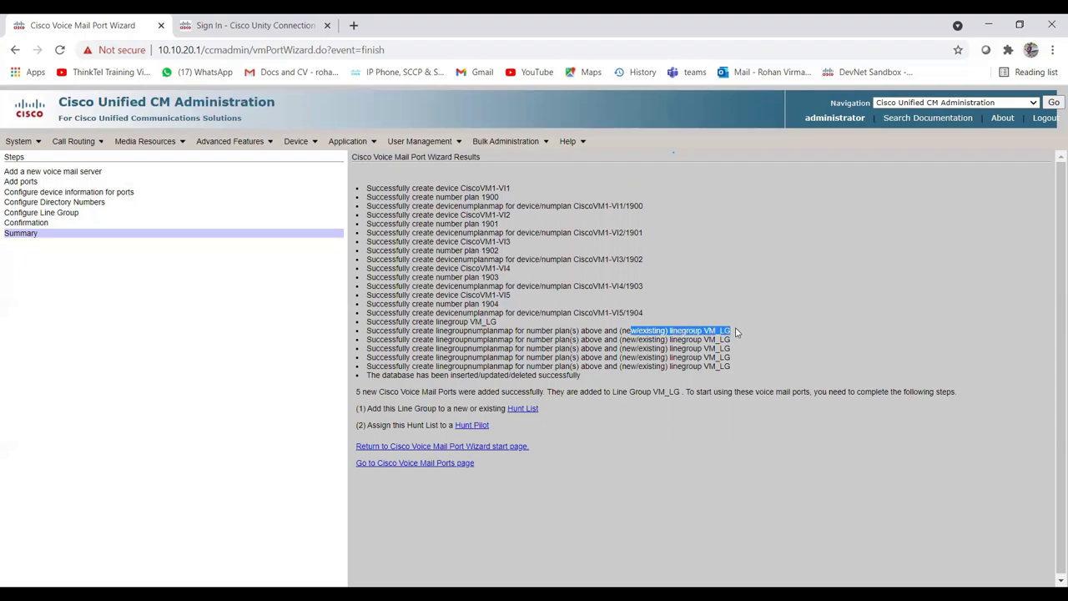
left_click(737, 332)
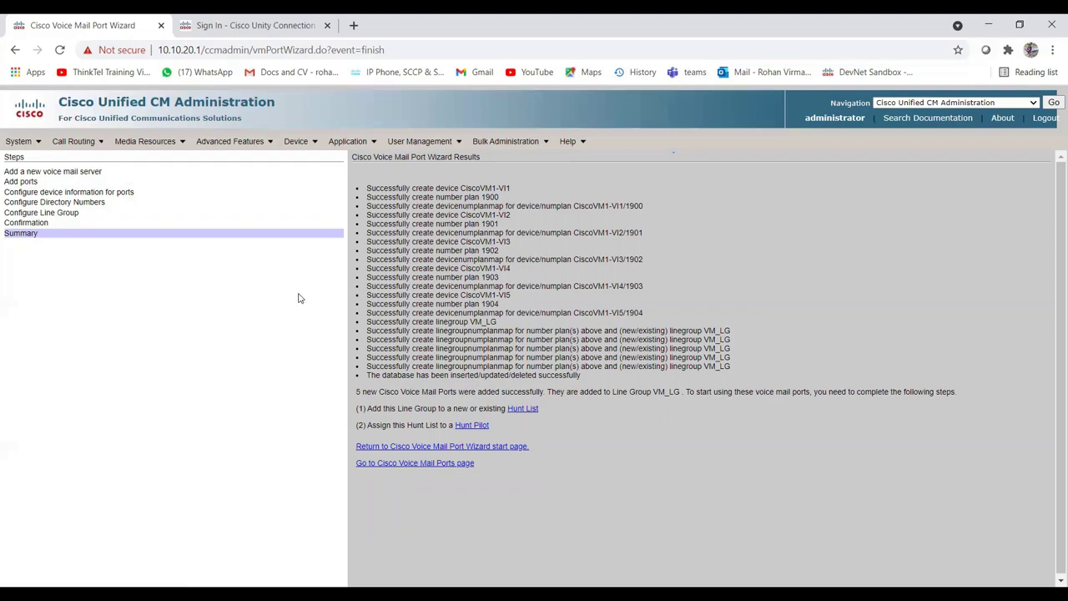
Go to Call Routing > Route/Hunt > Hunt List and start a new hunt list.
left_click(255, 148)
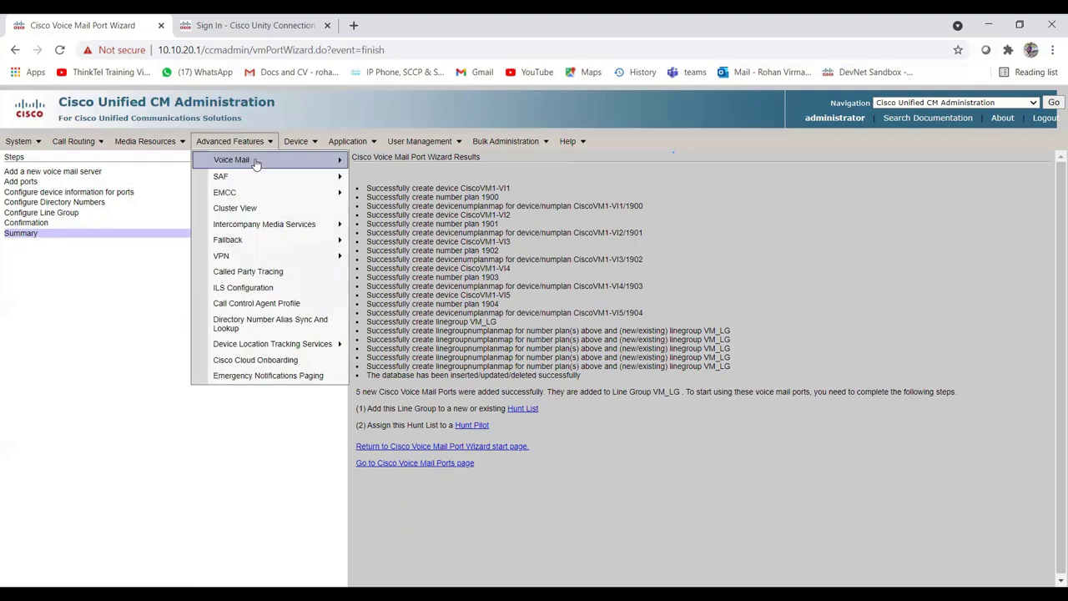
mouse_move(256, 163)
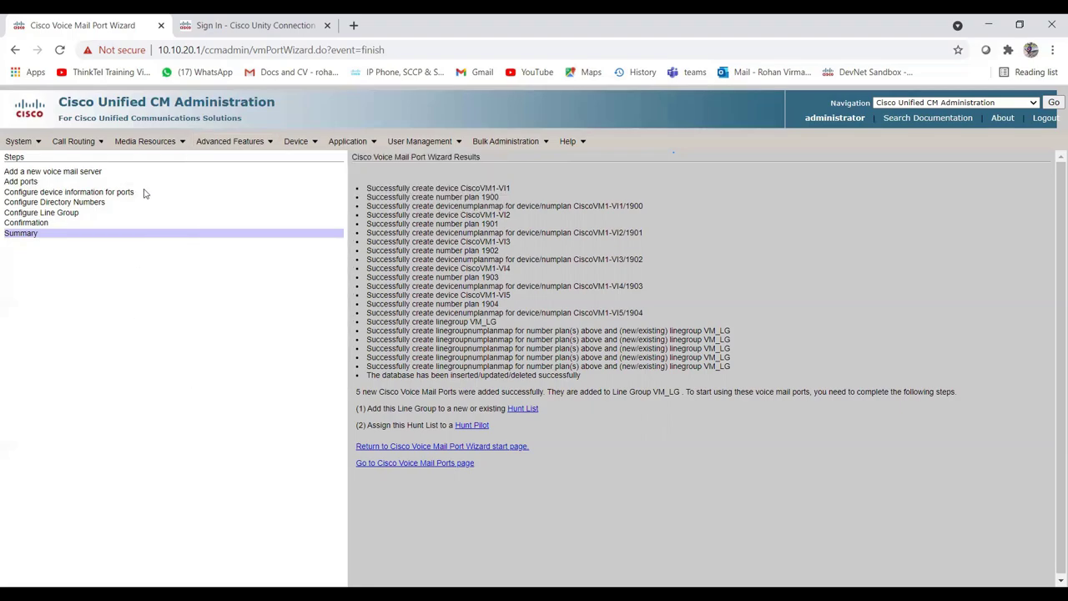
mouse_move(94, 148)
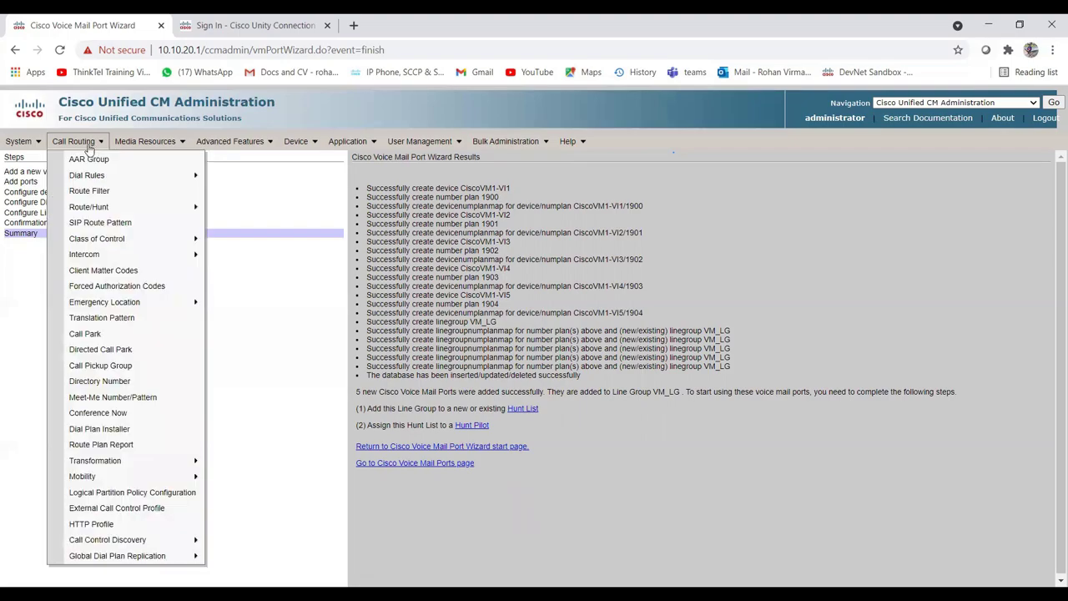
mouse_move(100, 207)
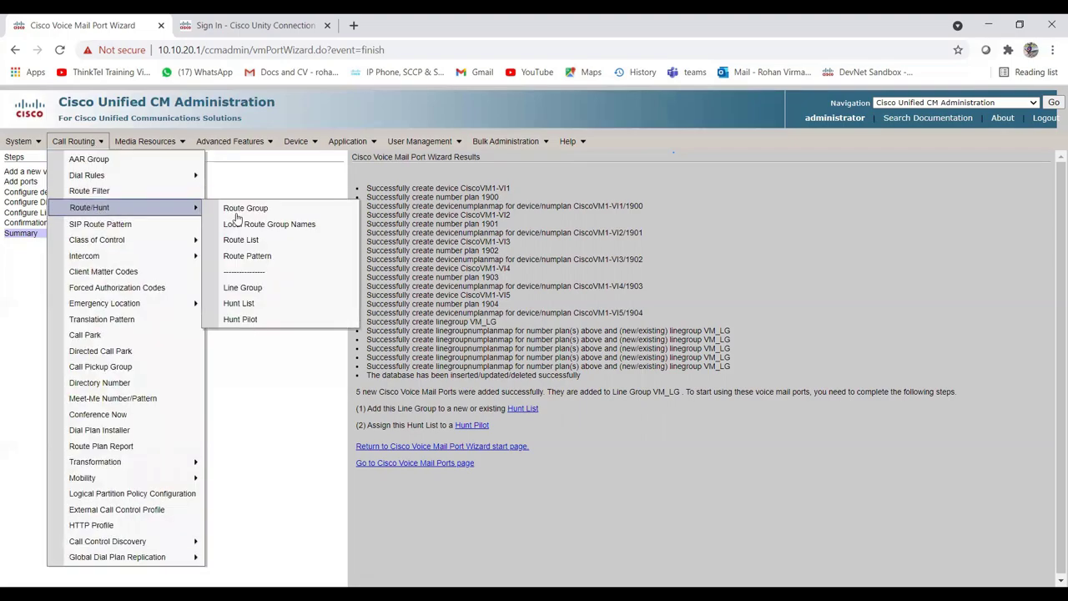
left_click(268, 310)
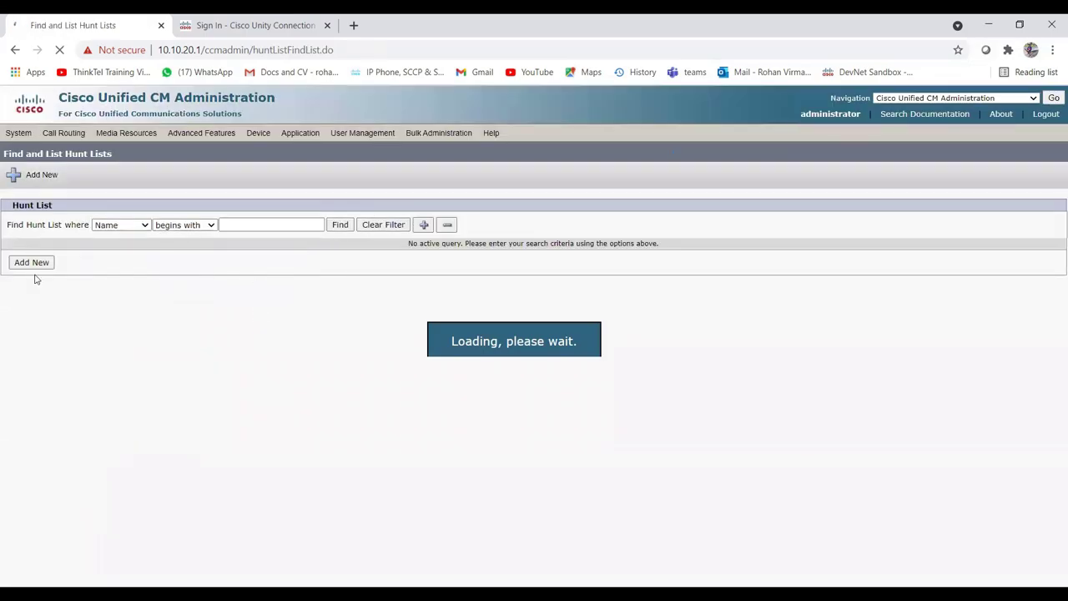
left_click(37, 266)
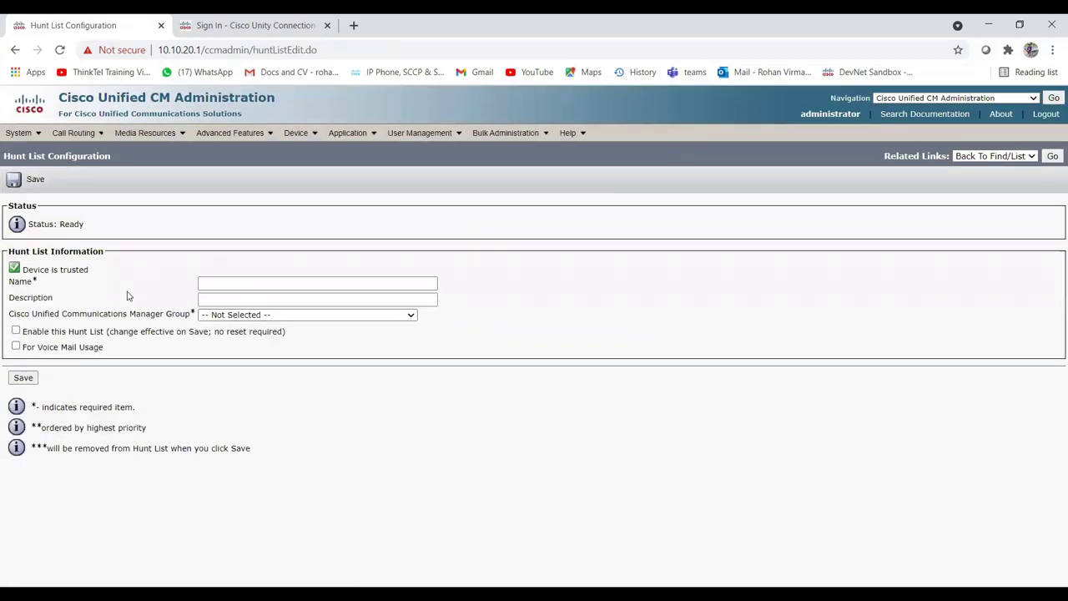
Save enabled hunt list VM_HL, described 'Hunt List for VM', with the Default manager group.
left_click(222, 286)
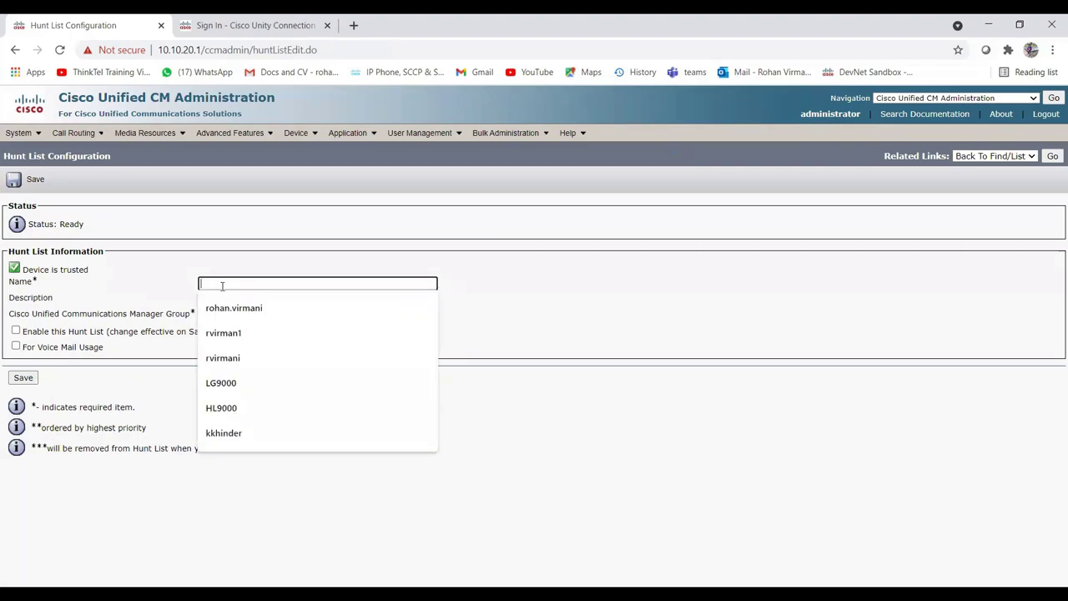
type("VM_HL")
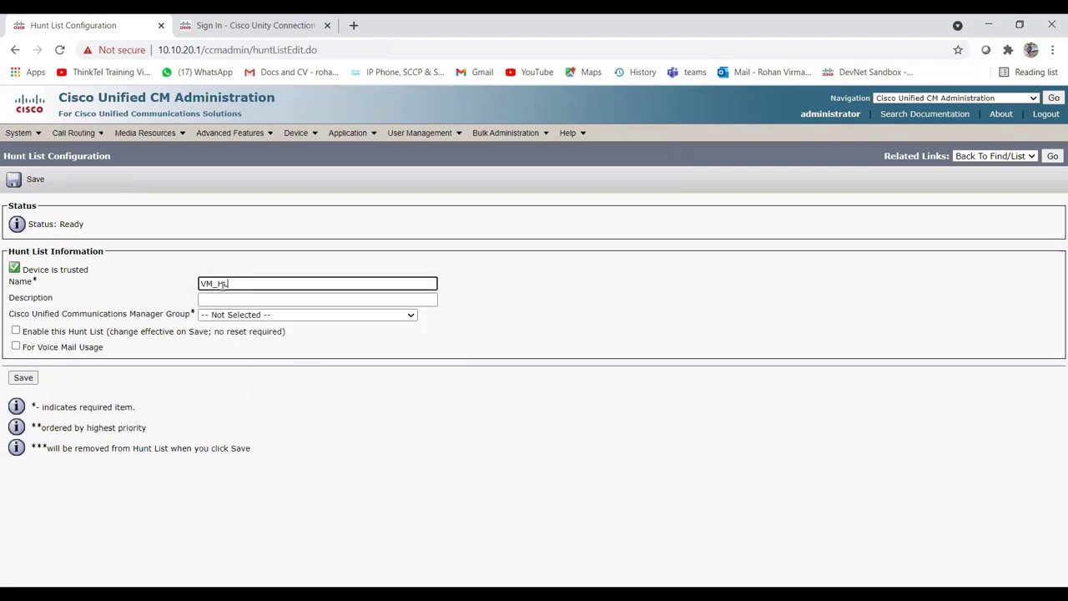
left_click(234, 301)
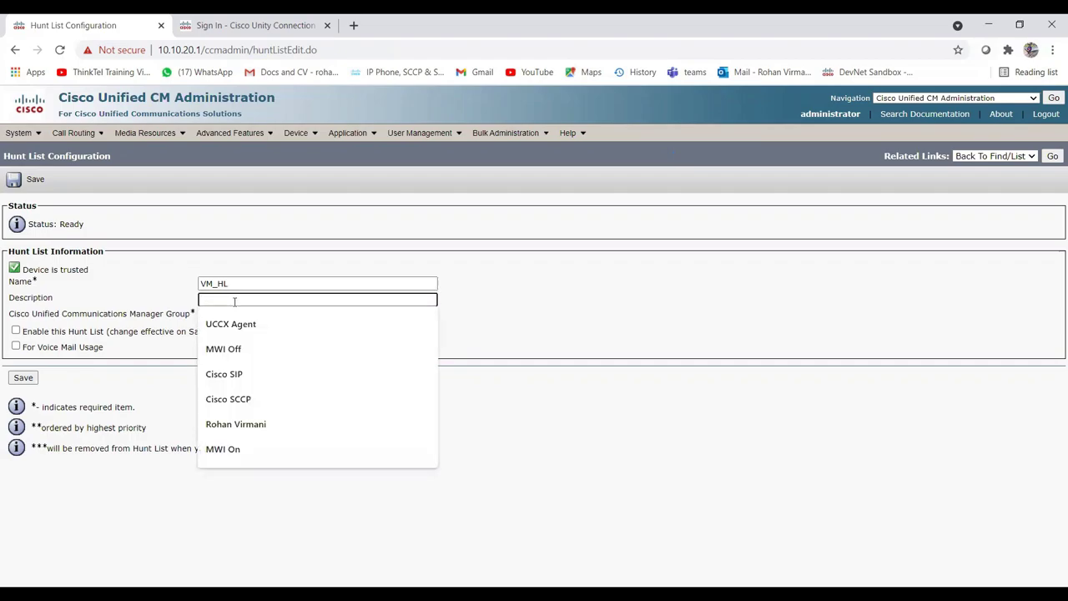
type("Hunt List for")
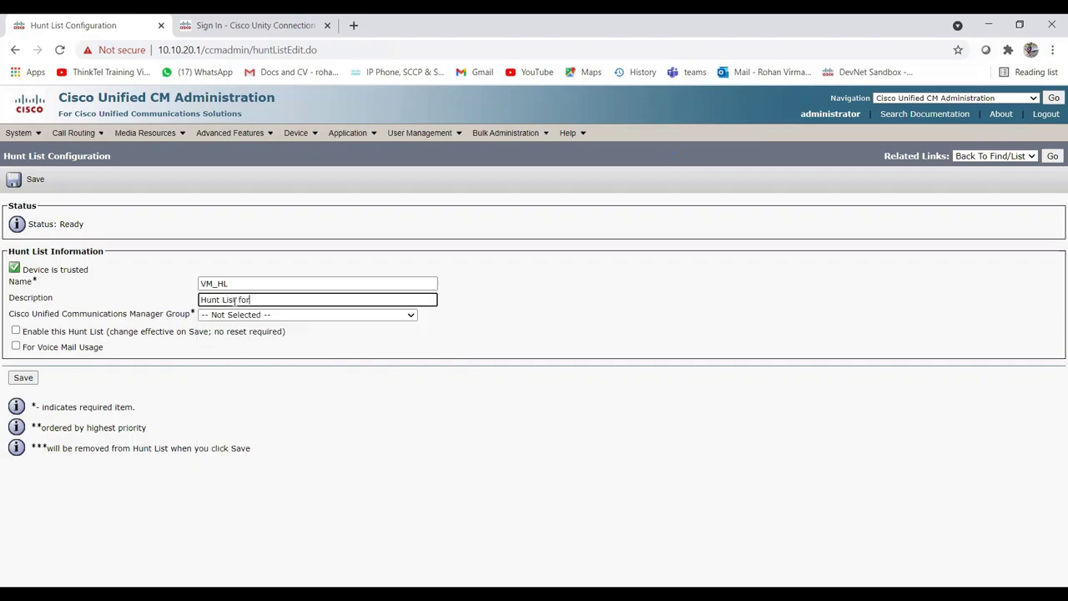
type(" VM")
left_click(248, 315)
left_click(244, 335)
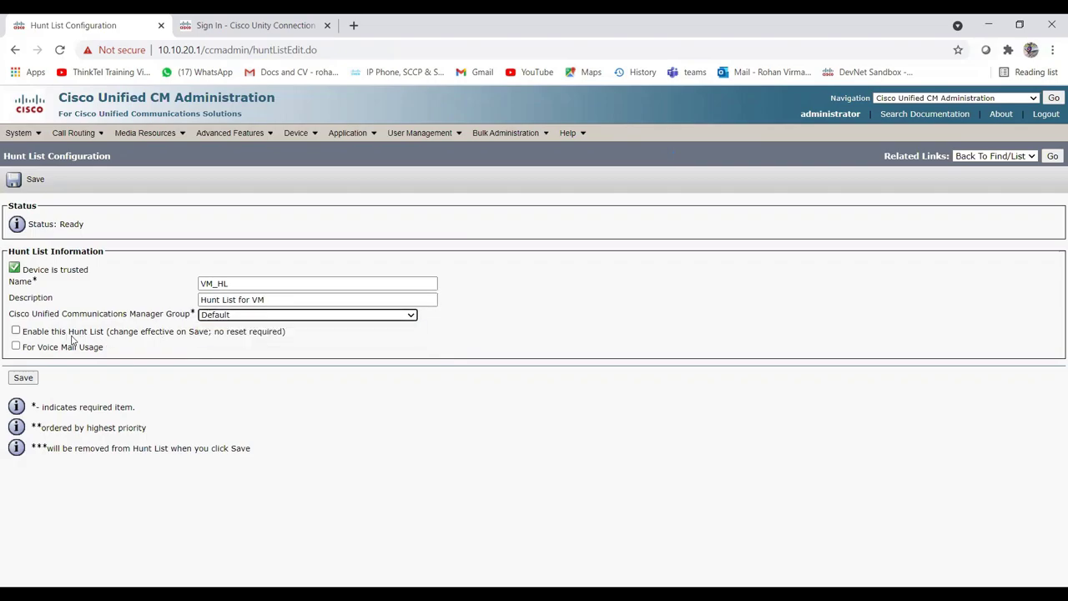
left_click(16, 332)
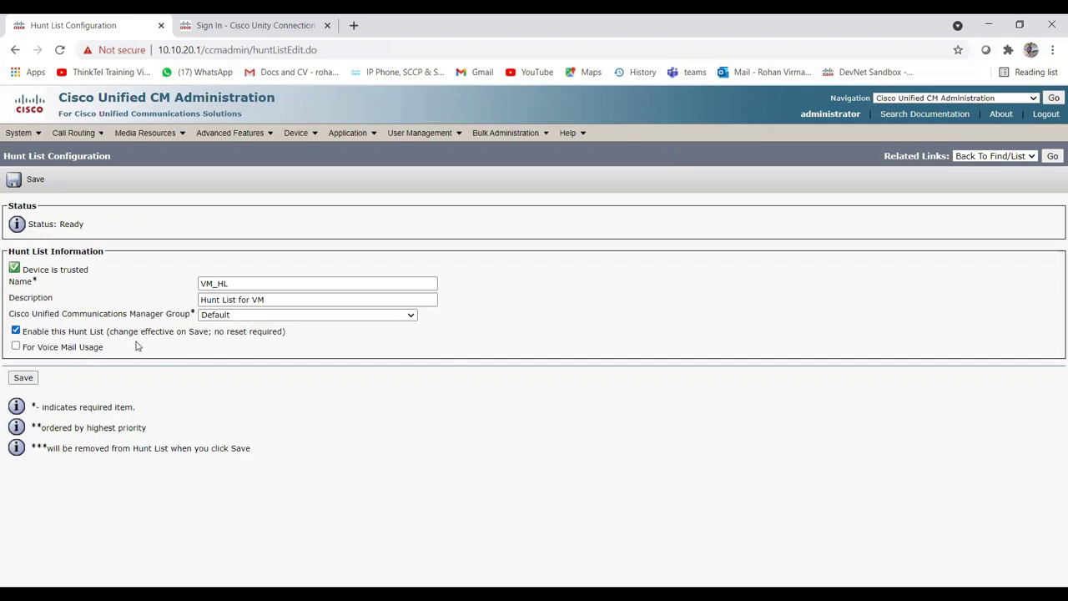
left_click(23, 377)
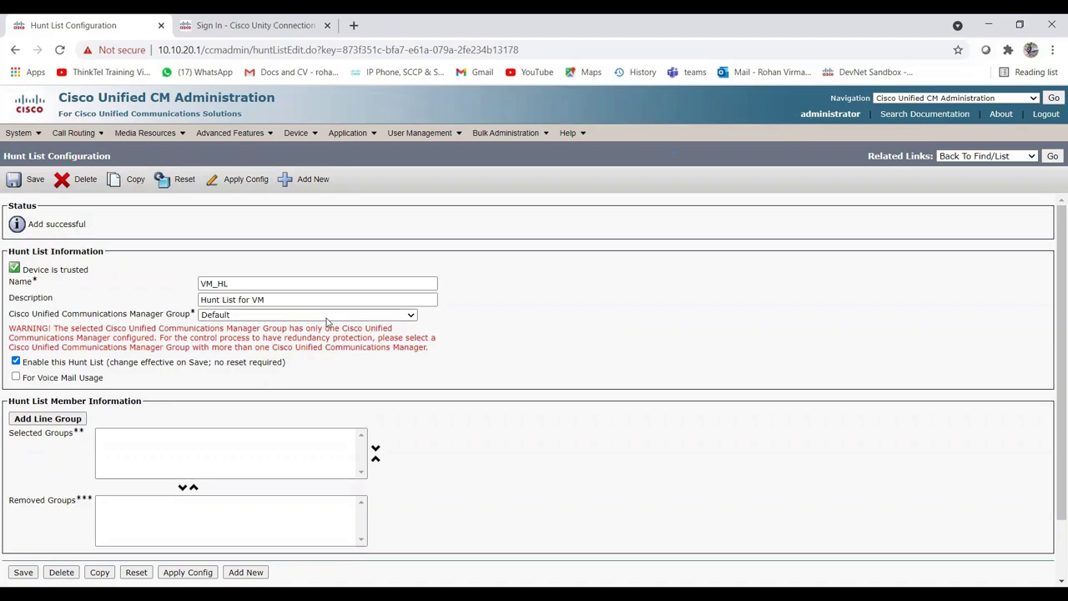
Add line group VM_LG as a member of hunt list VM_HL.
left_click(367, 315)
left_click(521, 319)
scroll(119, 396, "down", 2)
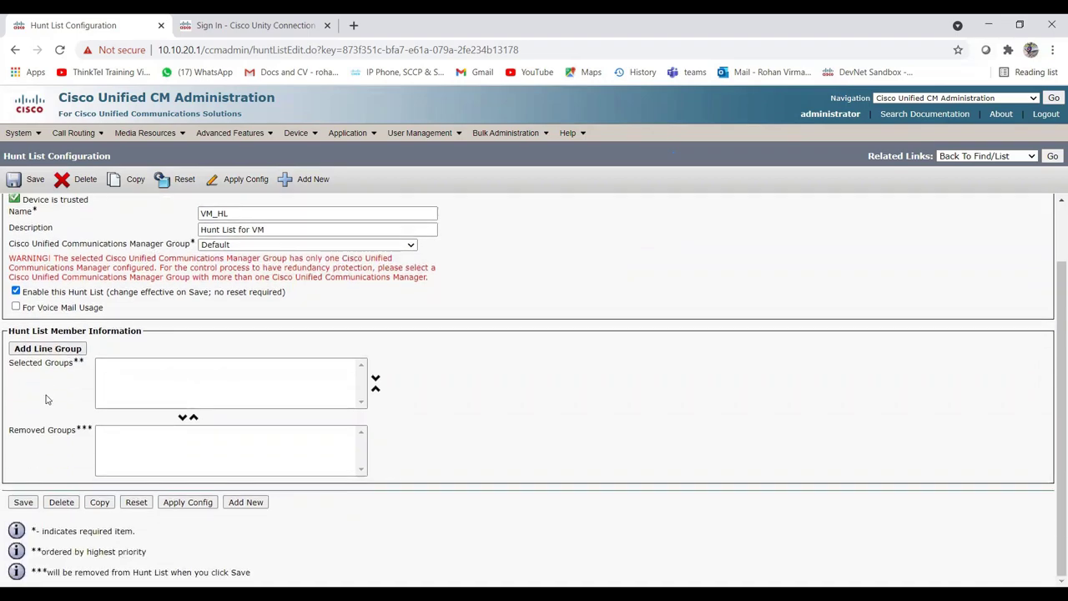
left_click(49, 350)
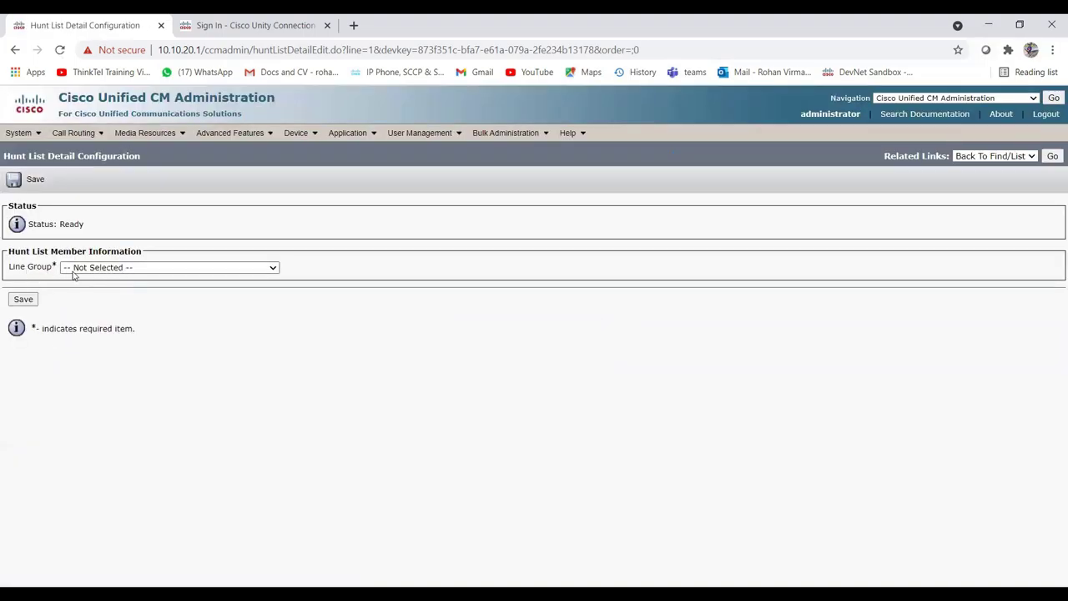
left_click(157, 269)
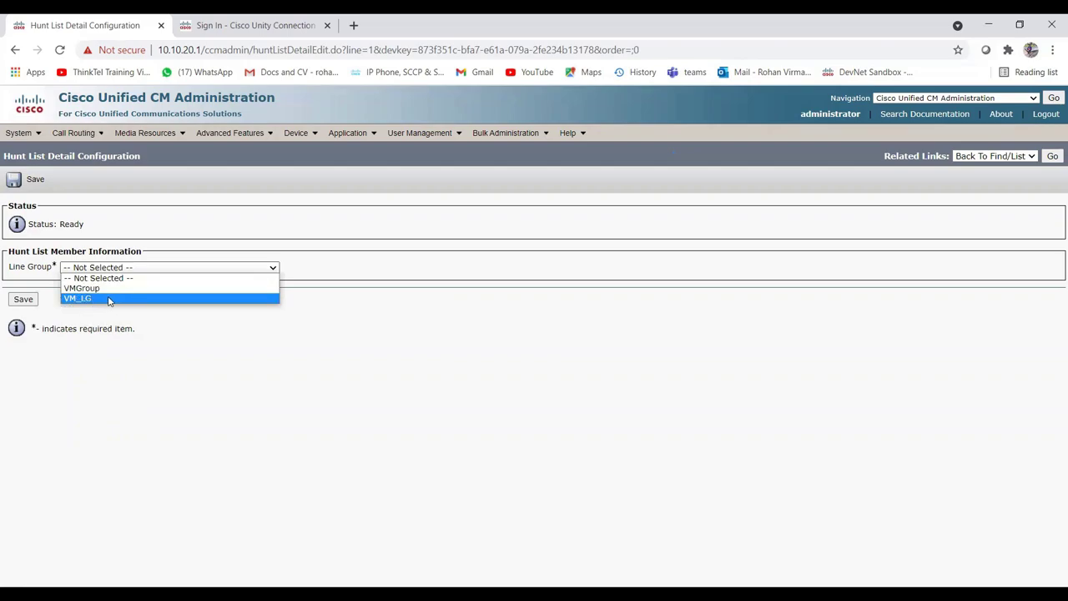
left_click(108, 299)
left_click(24, 298)
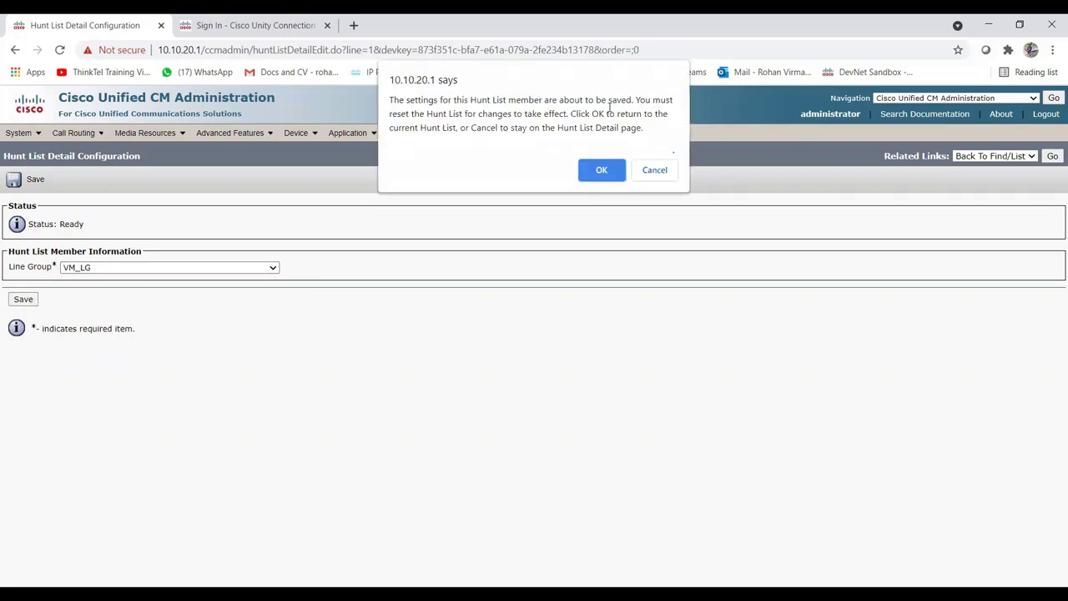
left_click(595, 170)
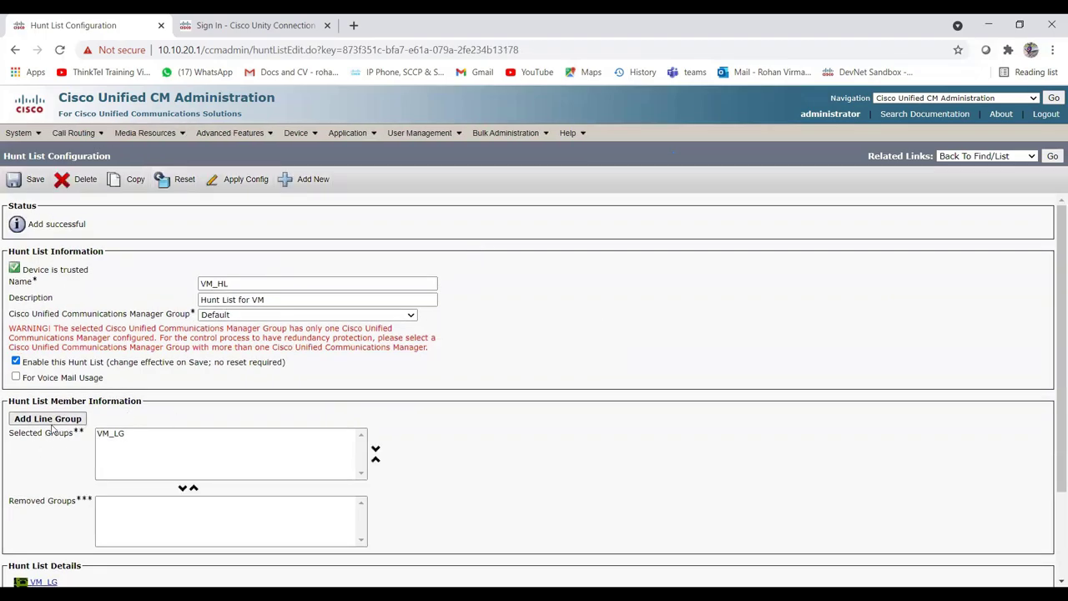
Save the hunt list and reset it so the change takes effect.
scroll(83, 417, "down", 3)
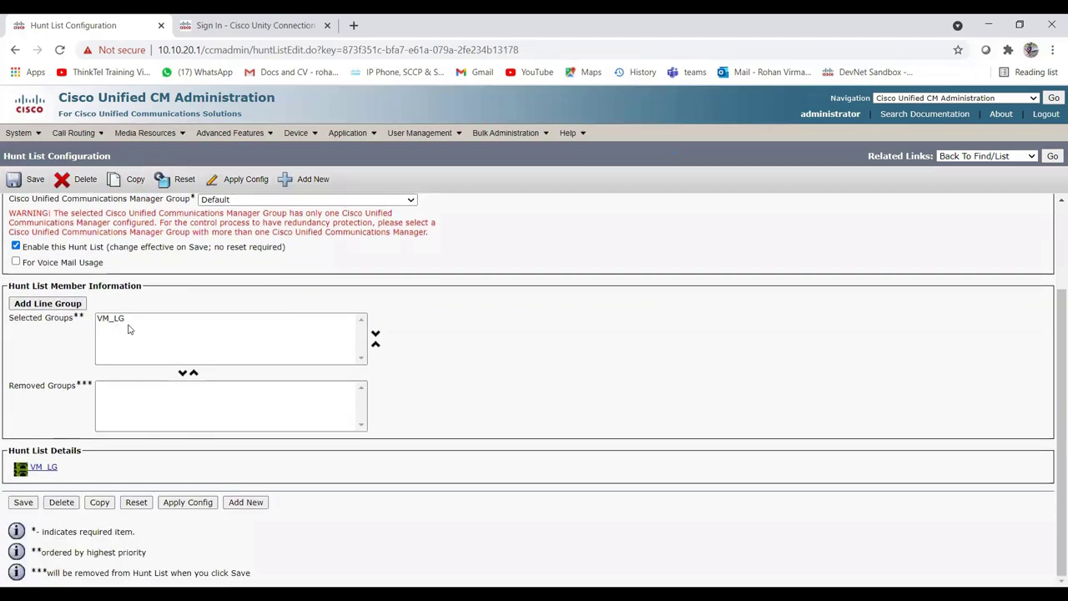
left_click(24, 504)
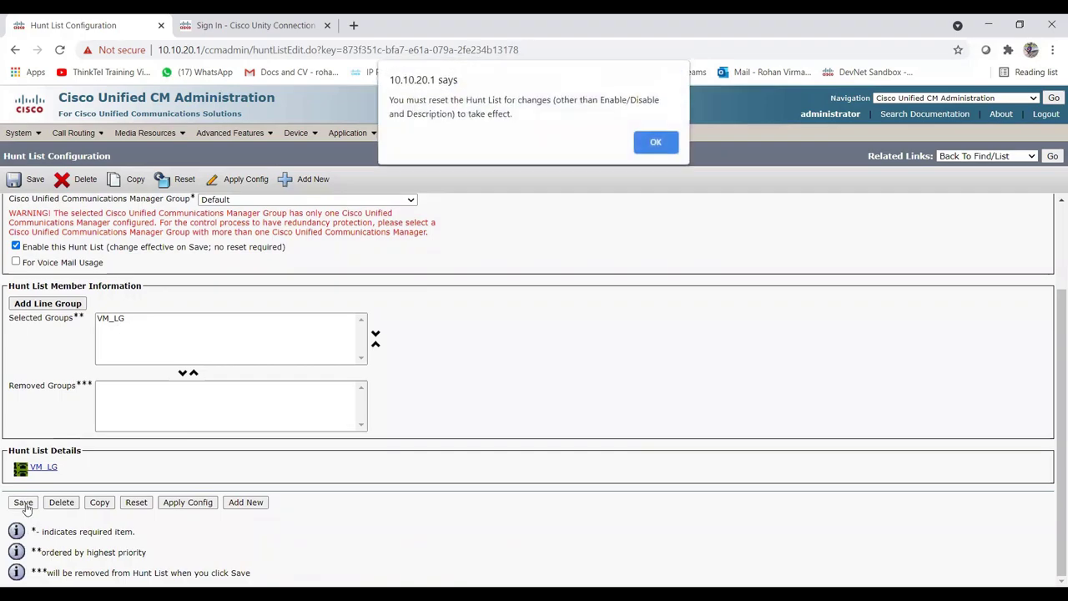
left_click(655, 143)
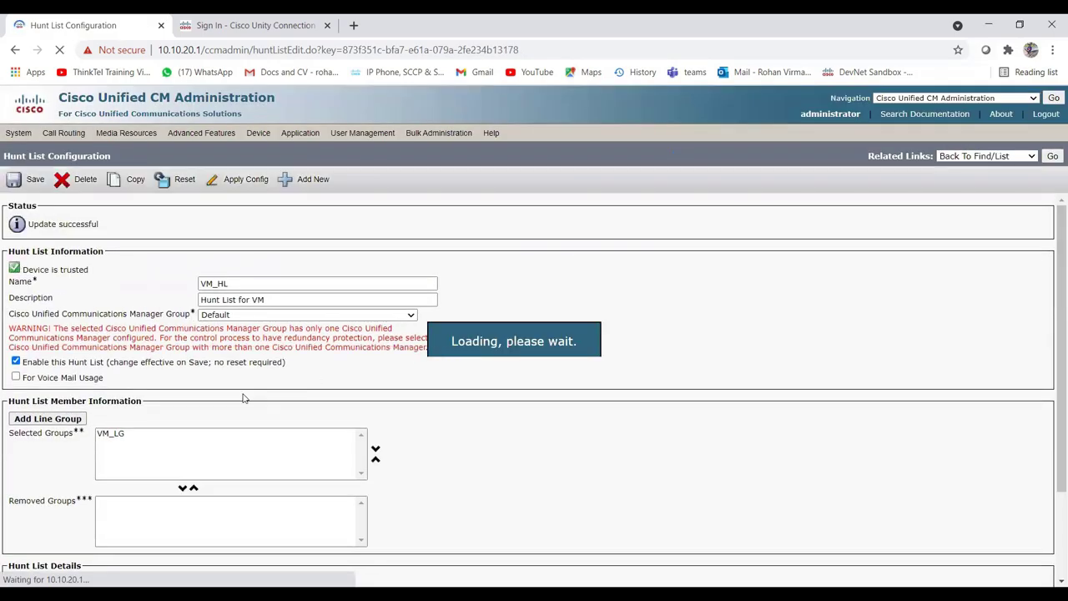
left_click(180, 187)
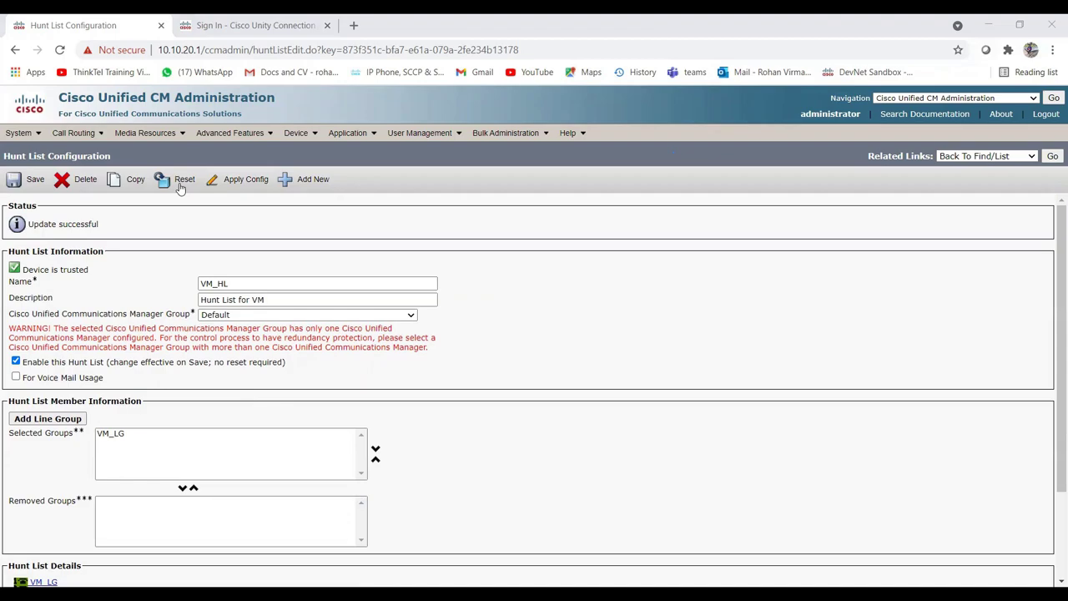
left_click(316, 324)
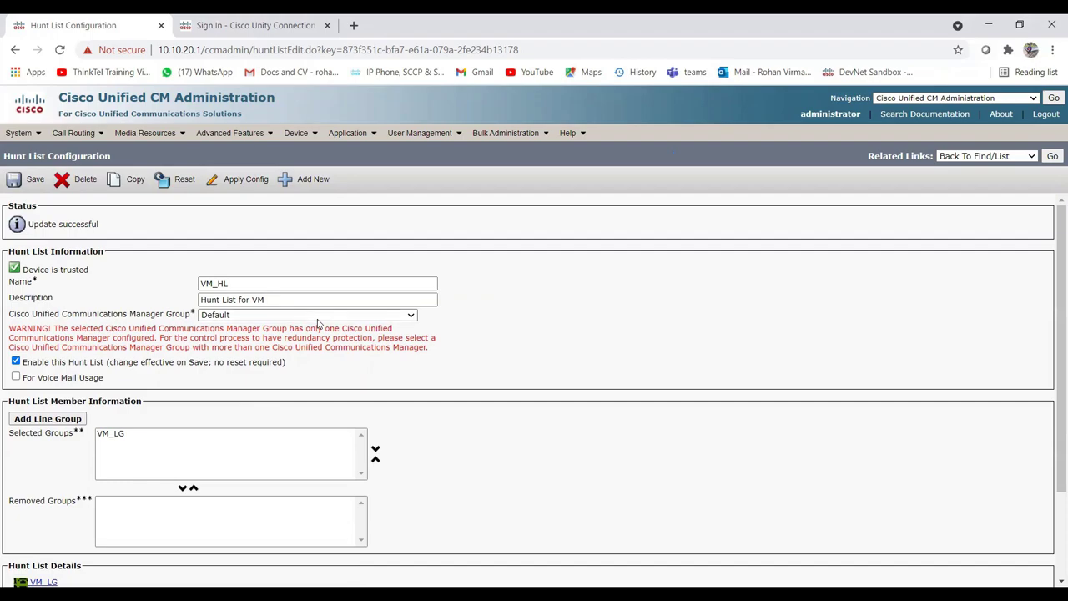
Start a new hunt pilot from Call Routing > Route/Hunt > Hunt Pilot.
mouse_move(65, 138)
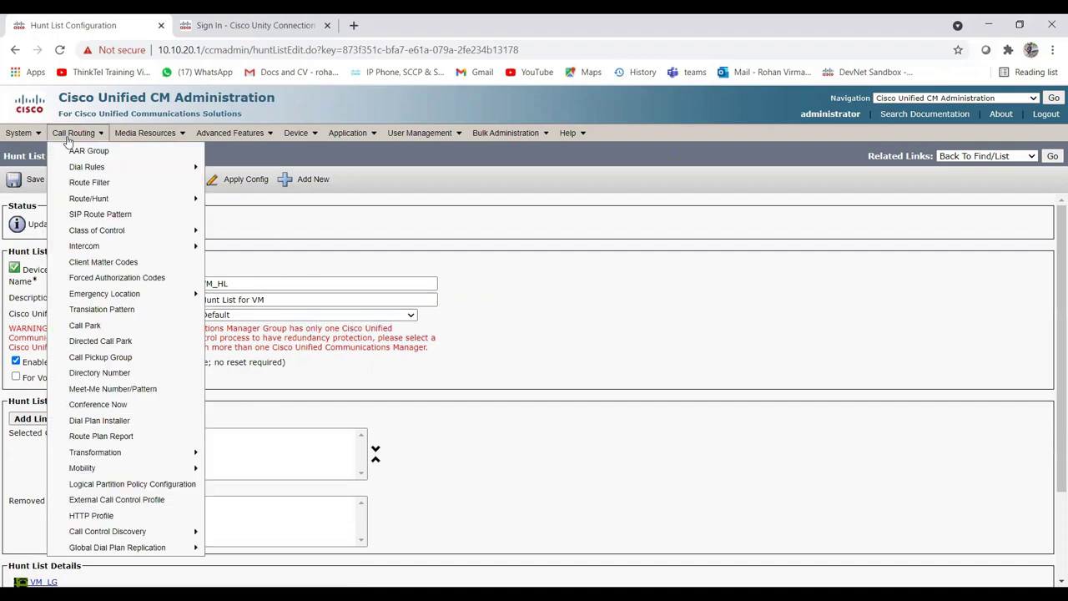
mouse_move(150, 198)
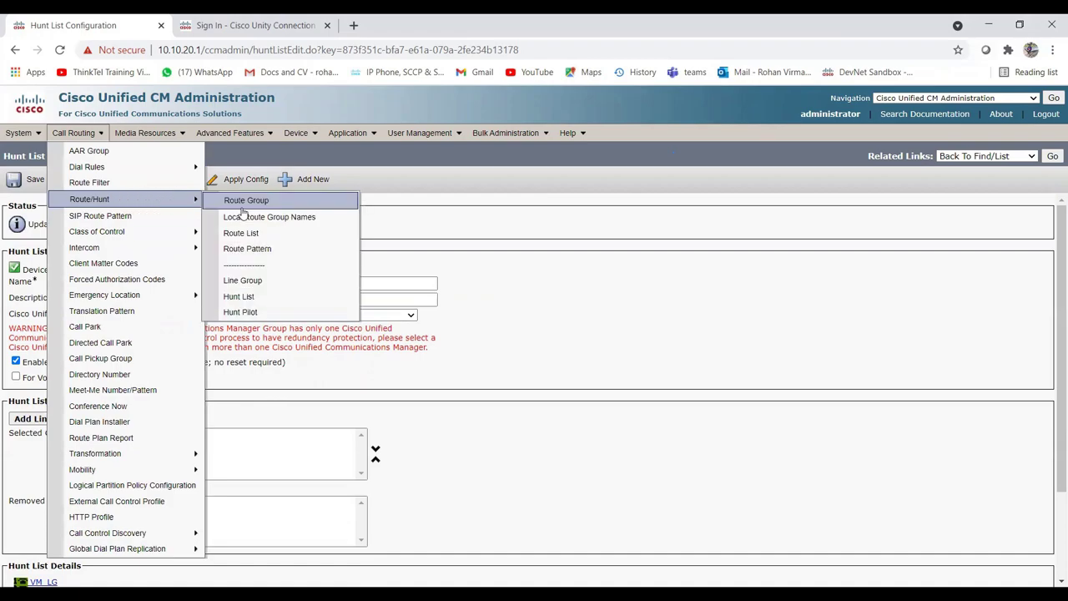
left_click(256, 311)
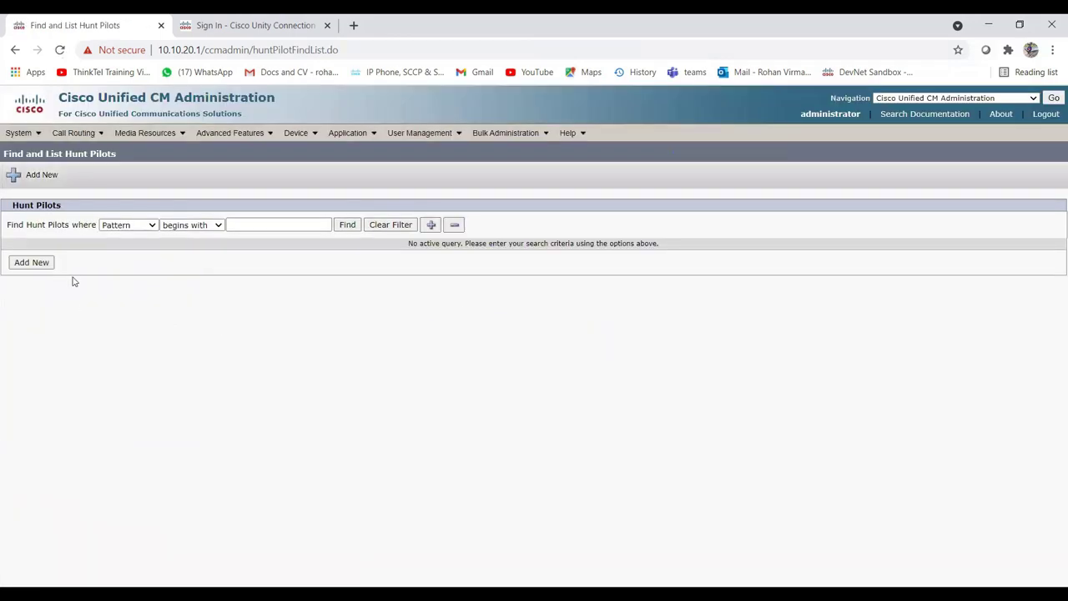
left_click(47, 265)
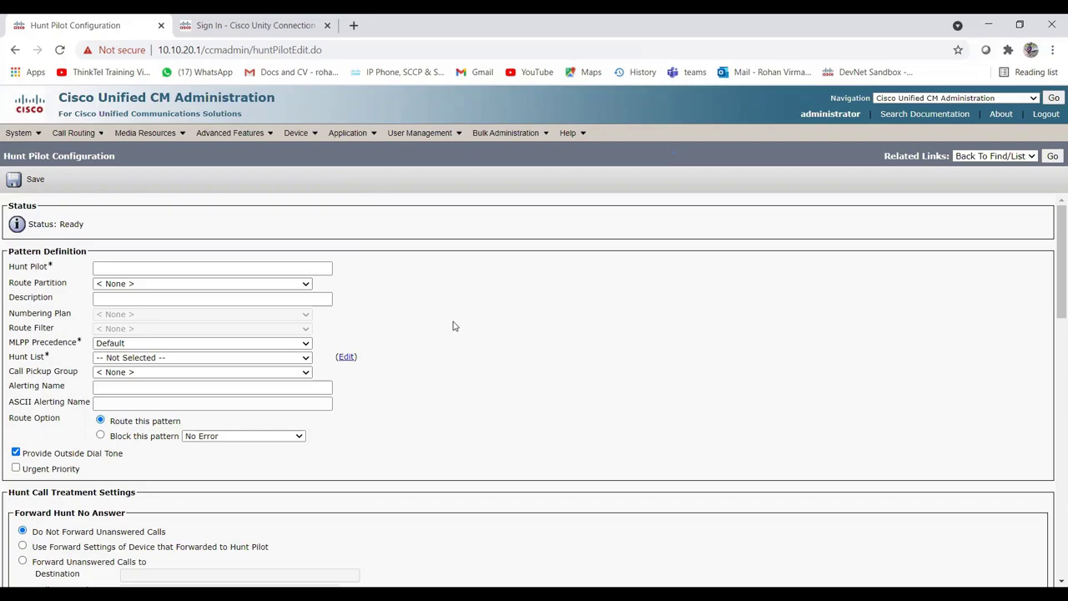
Enter pilot 2100 in partition VM_PT, described 'Hunt Pilot for VM', using hunt list VM_HL.
left_click(178, 270)
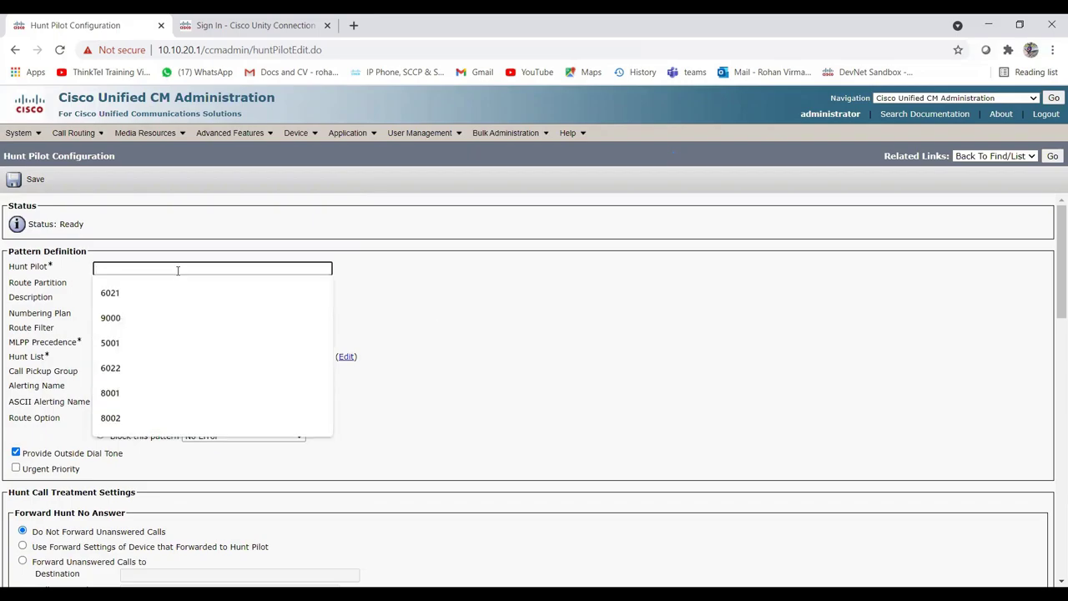
type("2100")
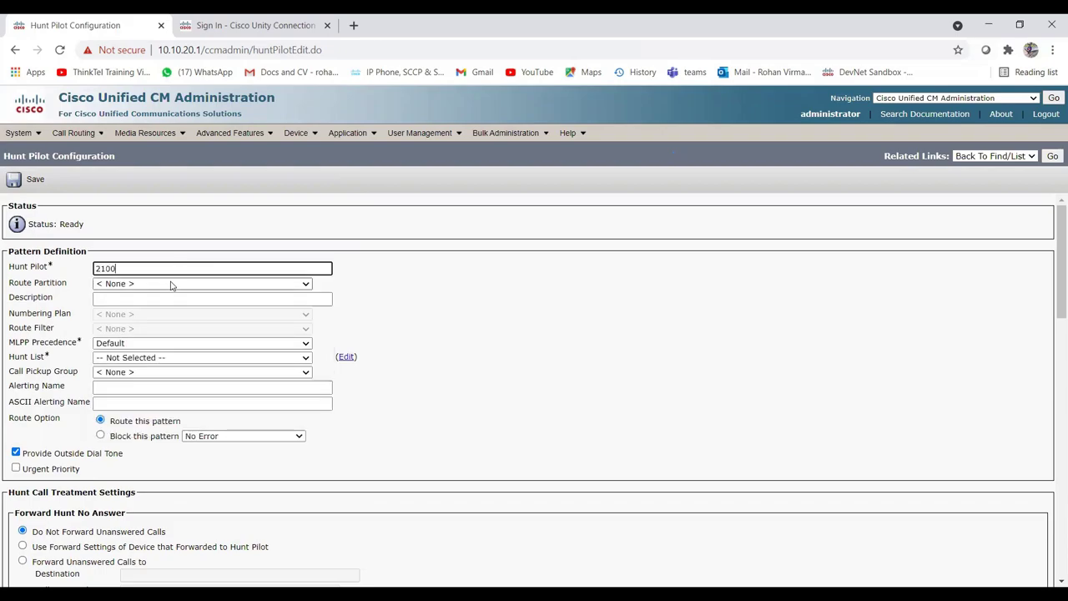
left_click(171, 286)
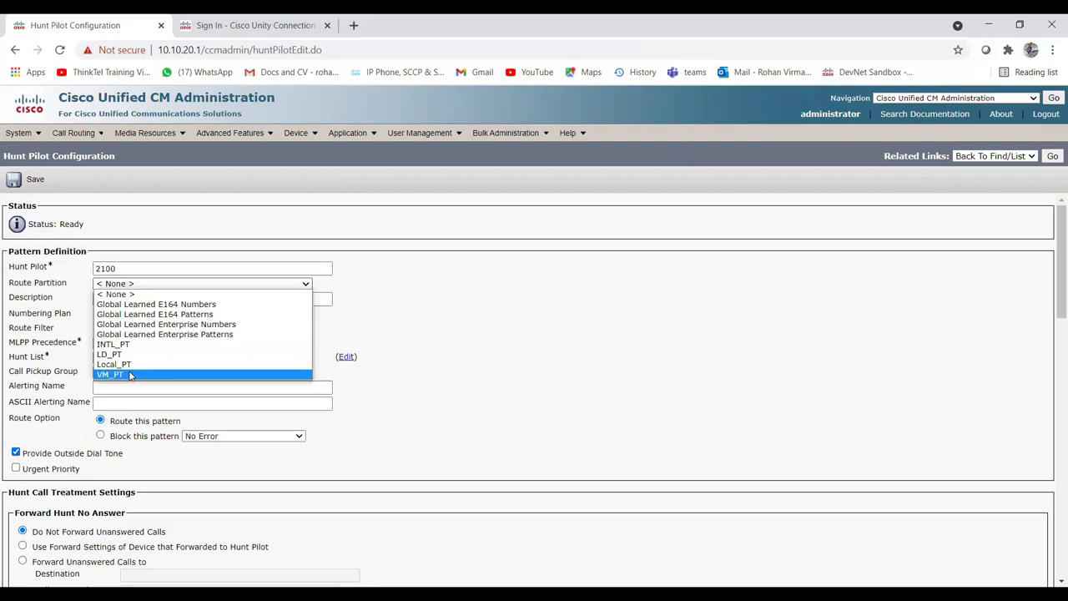
left_click(139, 376)
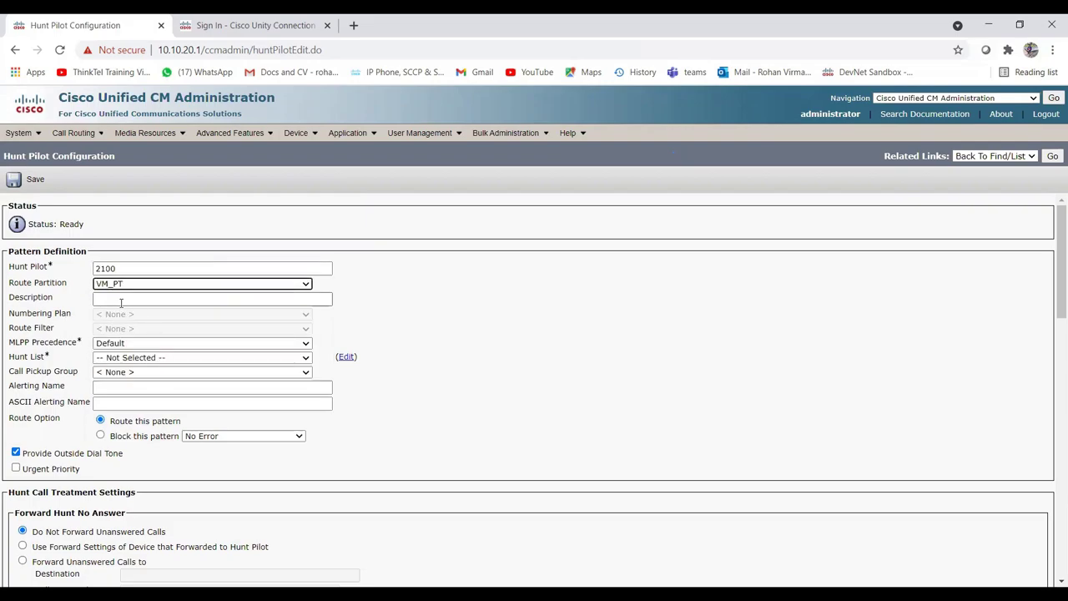
left_click(121, 301)
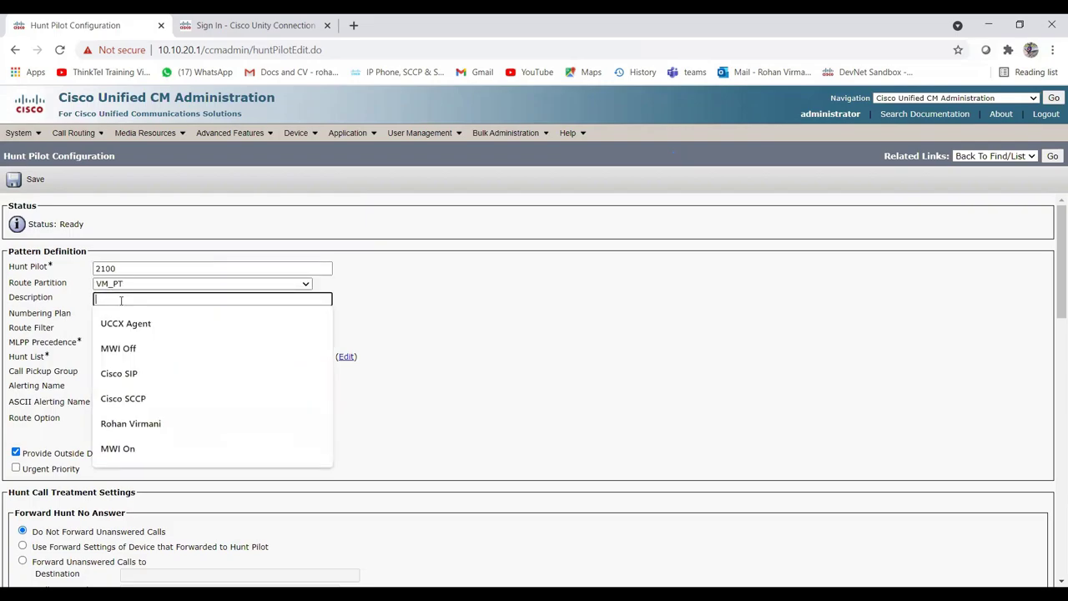
type("Hunt Pilot for VM")
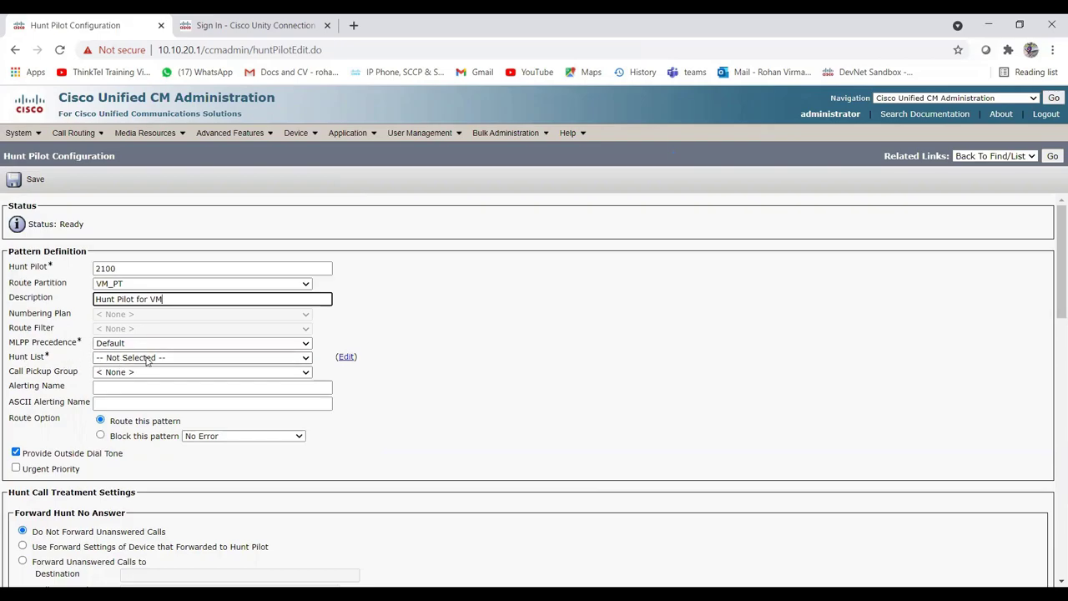
left_click(147, 359)
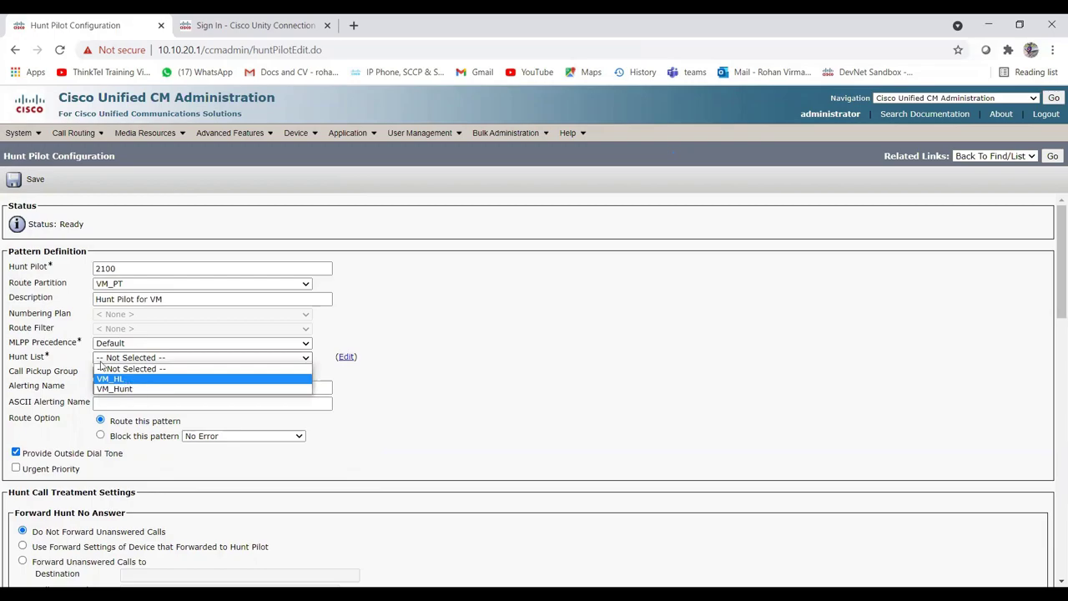
left_click(133, 380)
Review the remaining settings and save hunt pilot 2100 with hunt list VM_HL.
scroll(209, 322, "down", 1)
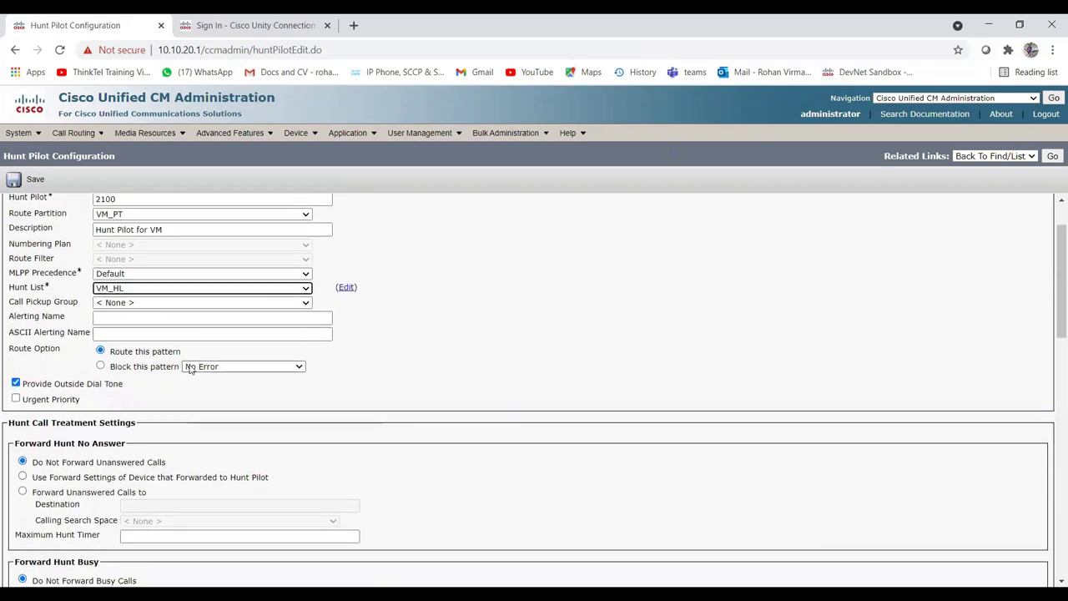
scroll(237, 431, "down", 2)
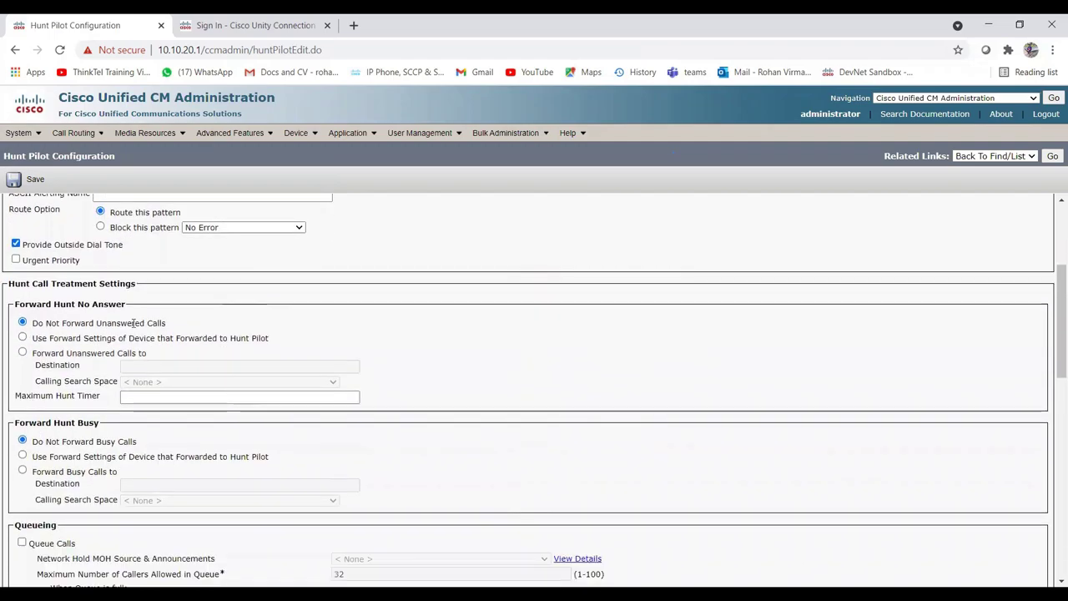
scroll(182, 380, "down", 9)
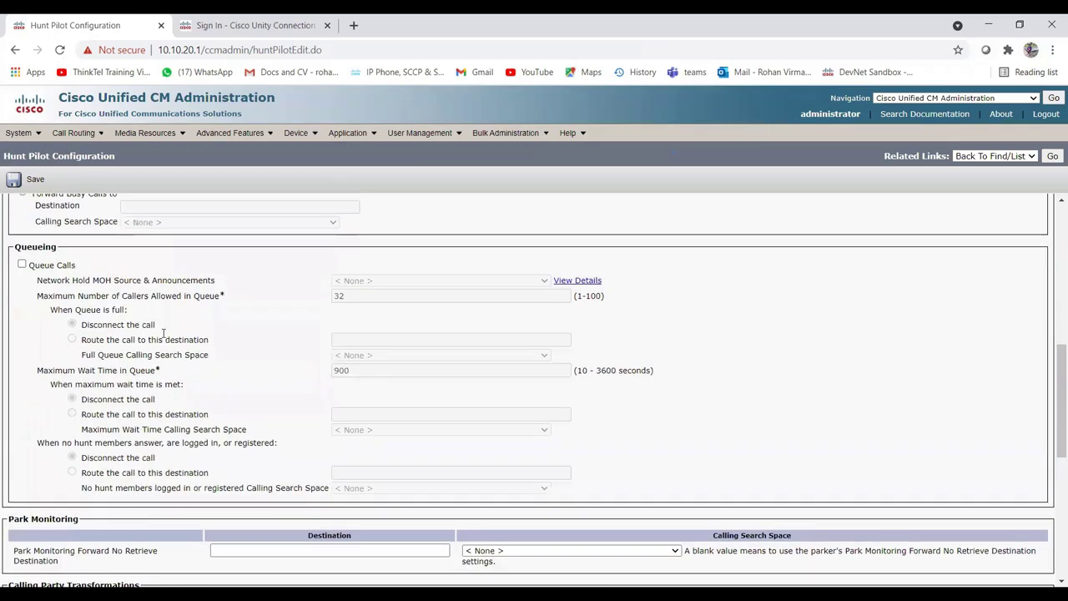
scroll(123, 307, "up", 1)
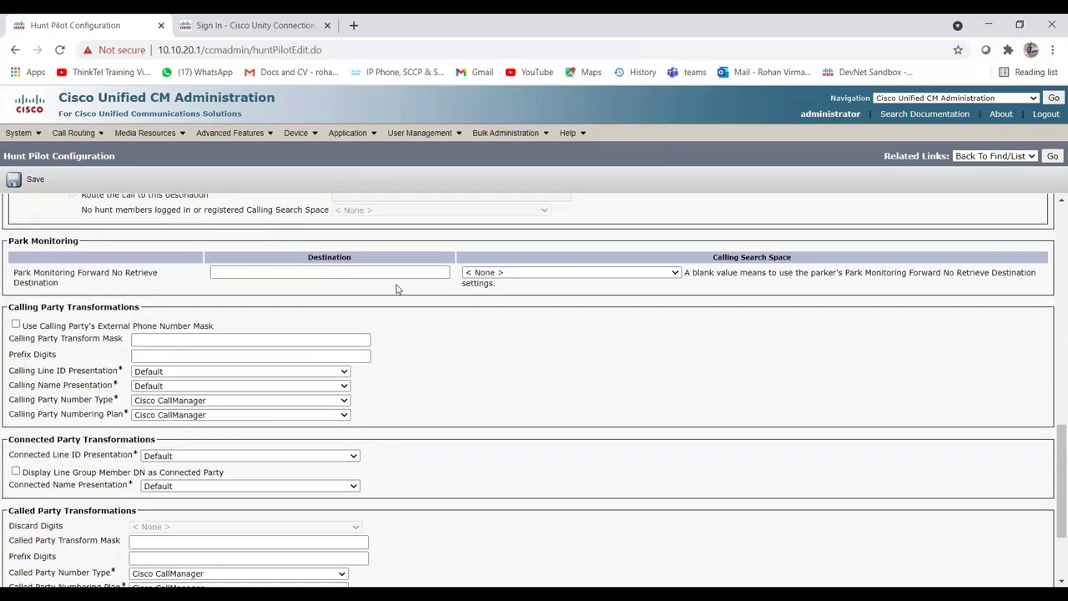
scroll(141, 333, "down", 2)
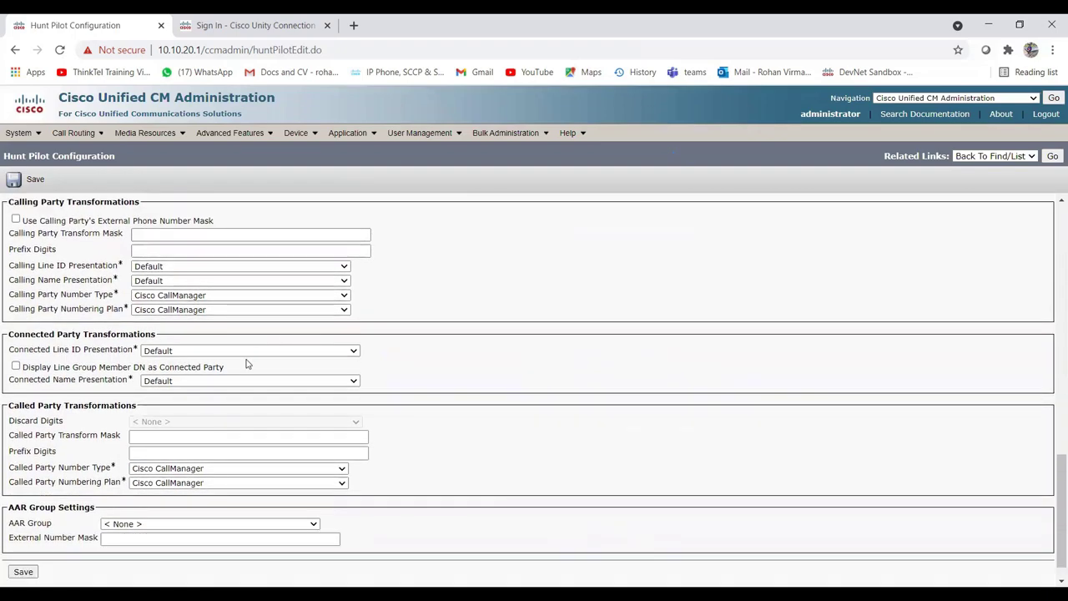
scroll(143, 360, "up", 13)
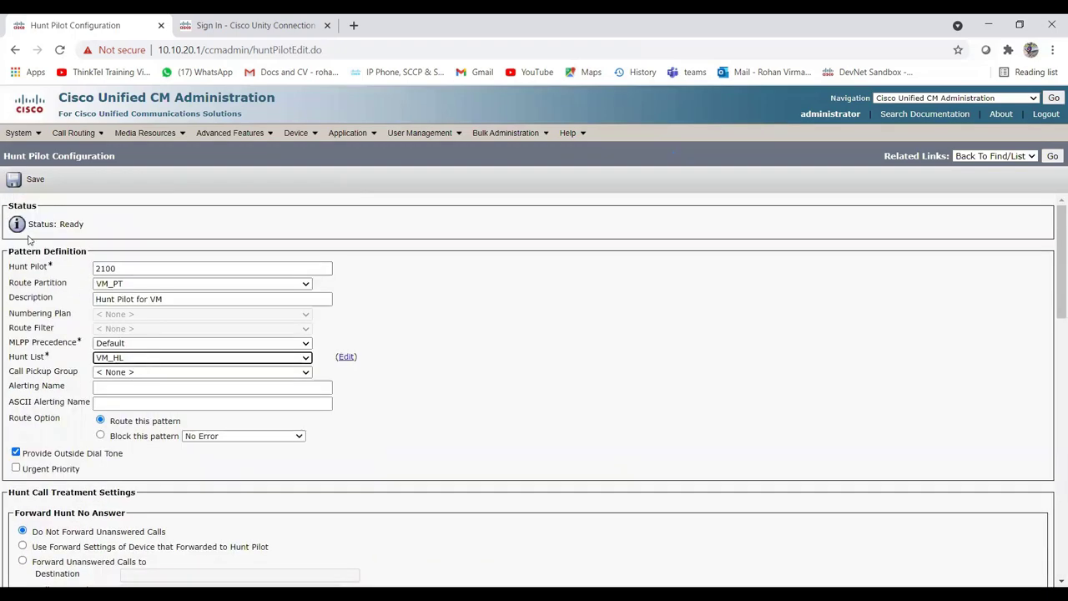
left_click(32, 180)
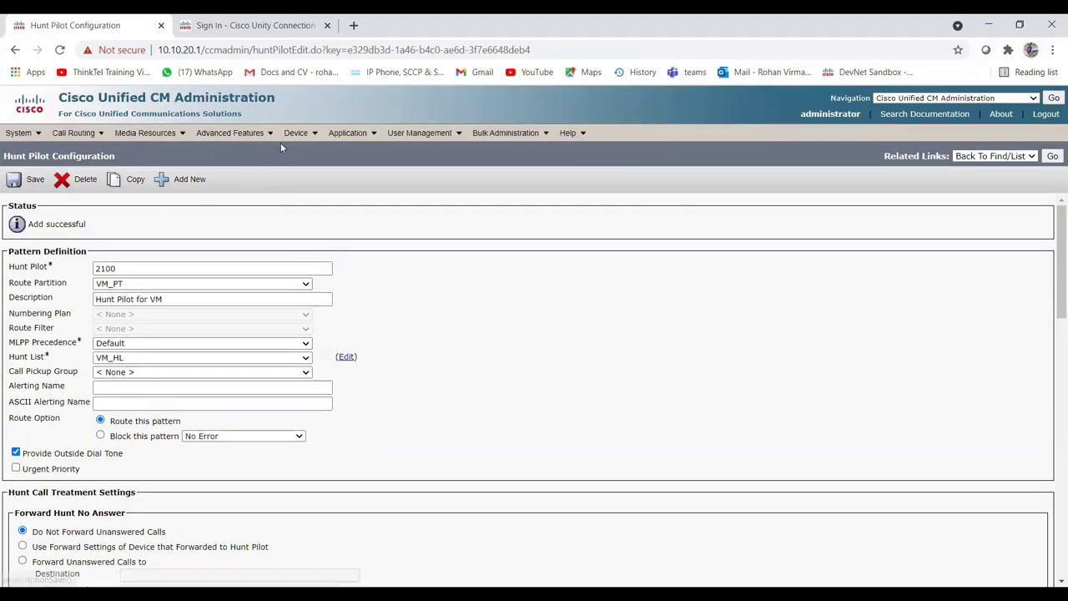
Start a new voice mail pilot from the Voice Mail Pilot list.
mouse_move(253, 140)
mouse_move(284, 151)
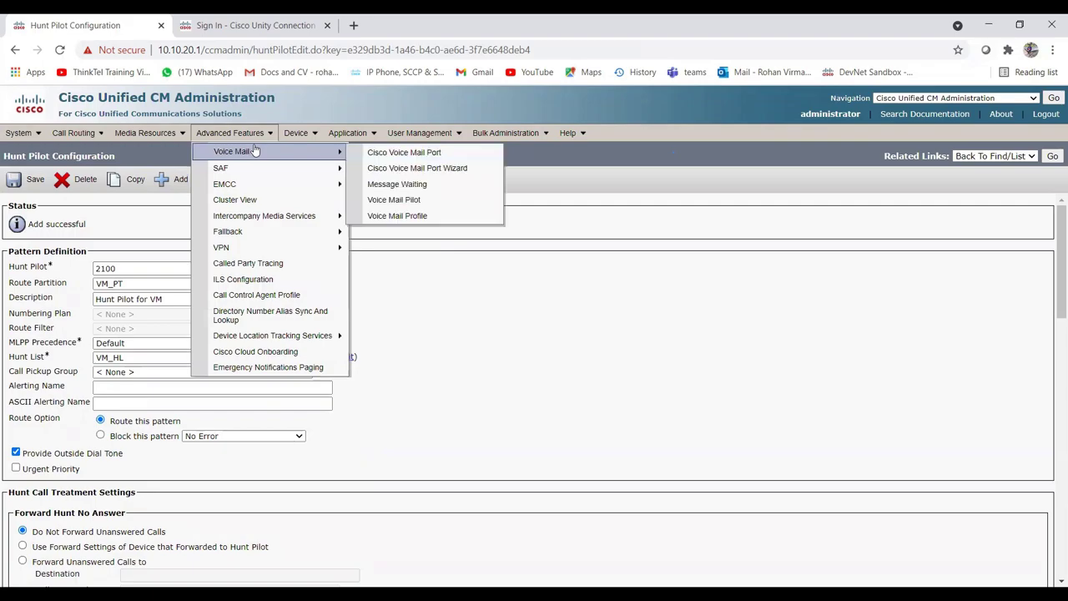
left_click(397, 203)
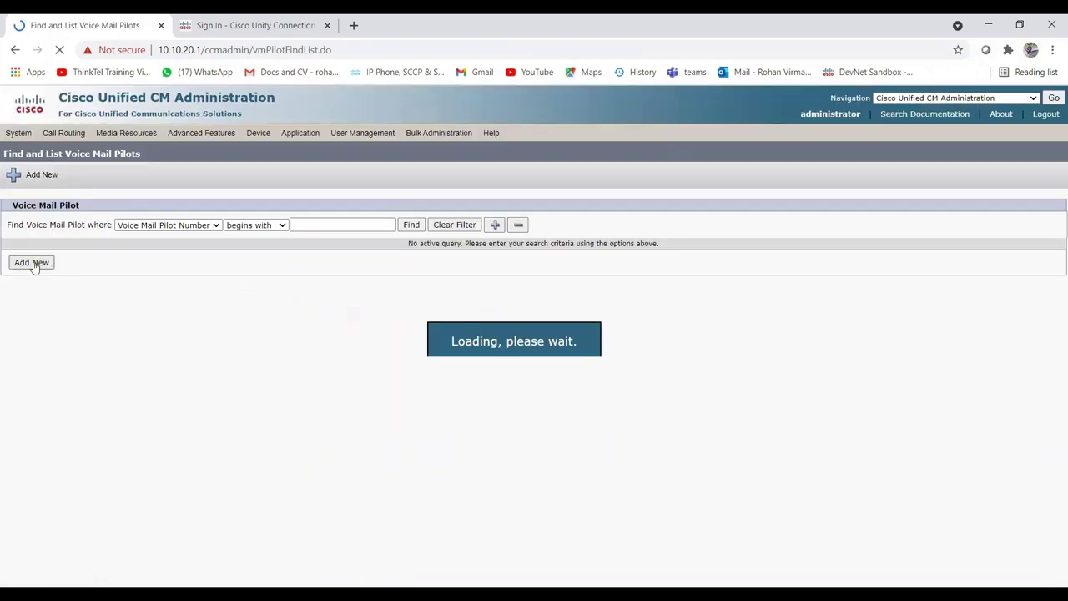
left_click(31, 263)
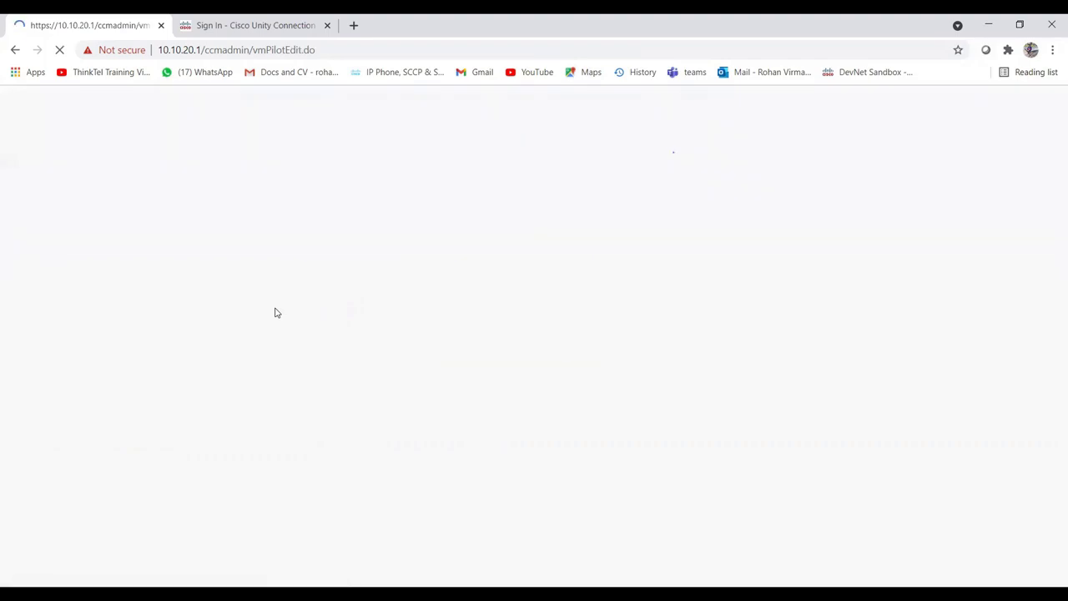
Save pilot 2100 with calling search space VM_CSS and description 'Voice Mail Pilot Number'.
left_click(136, 268)
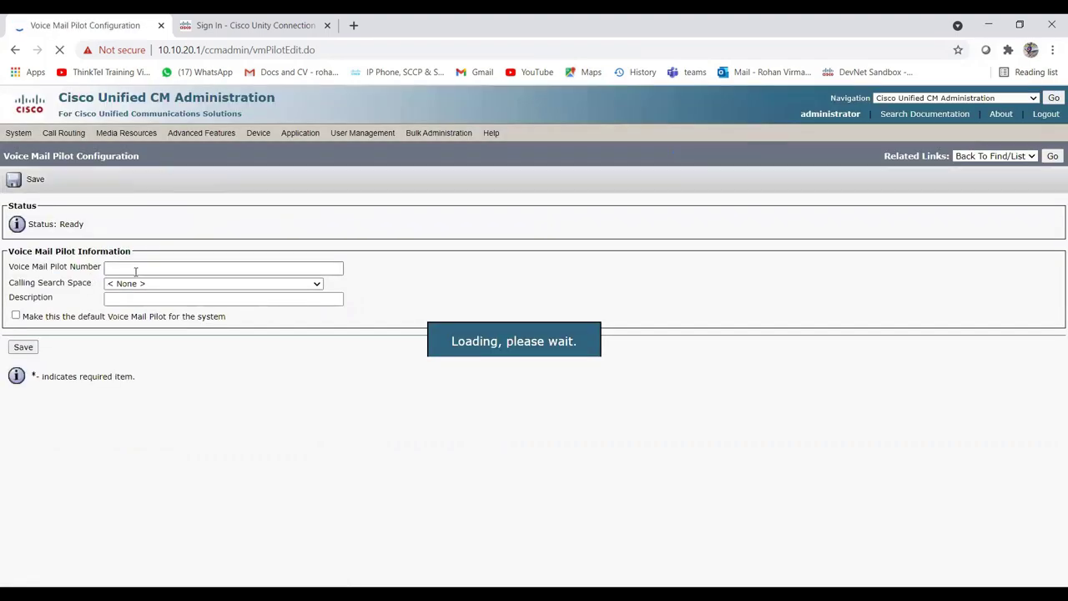
type("2100")
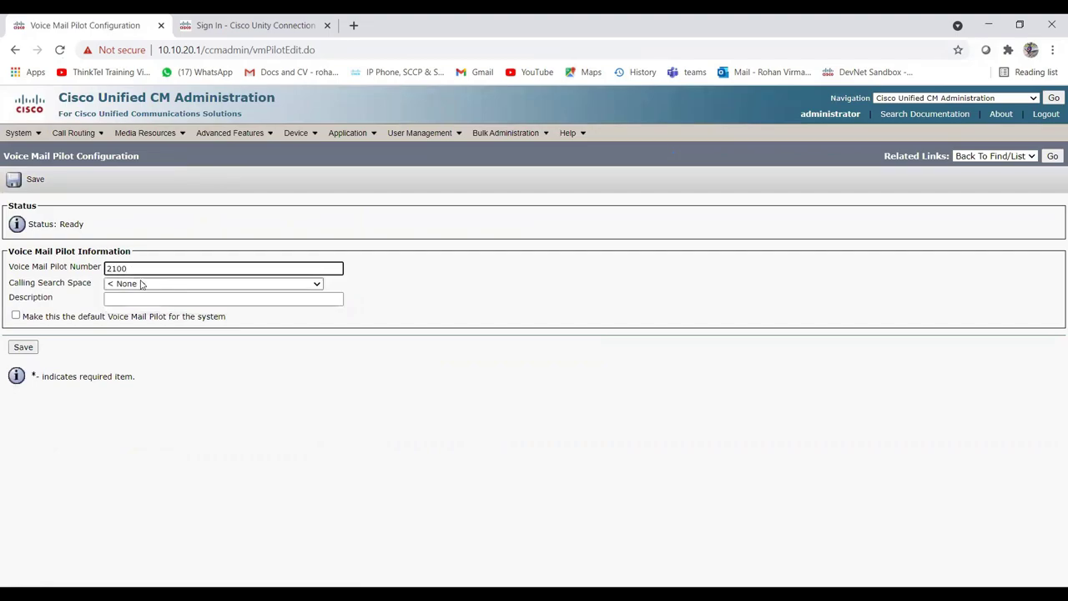
left_click(142, 285)
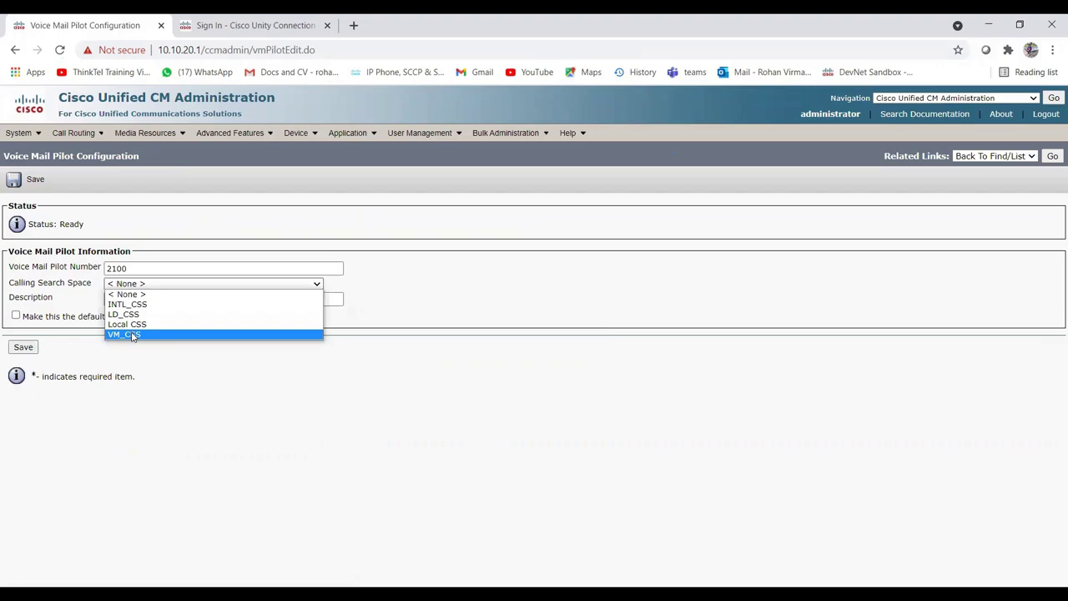
left_click(131, 334)
left_click(118, 300)
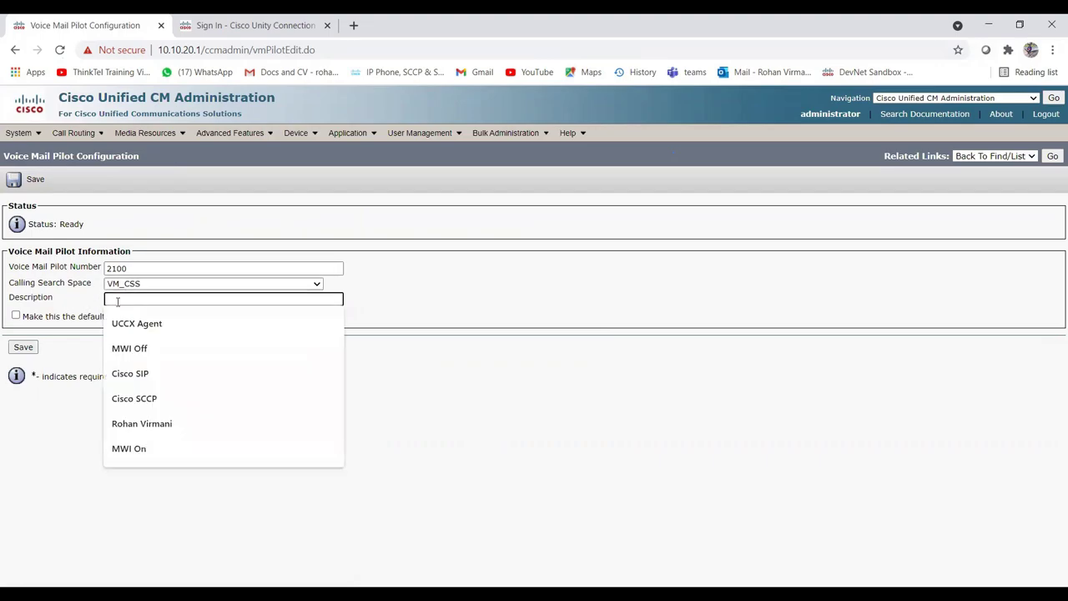
type("Voice mai")
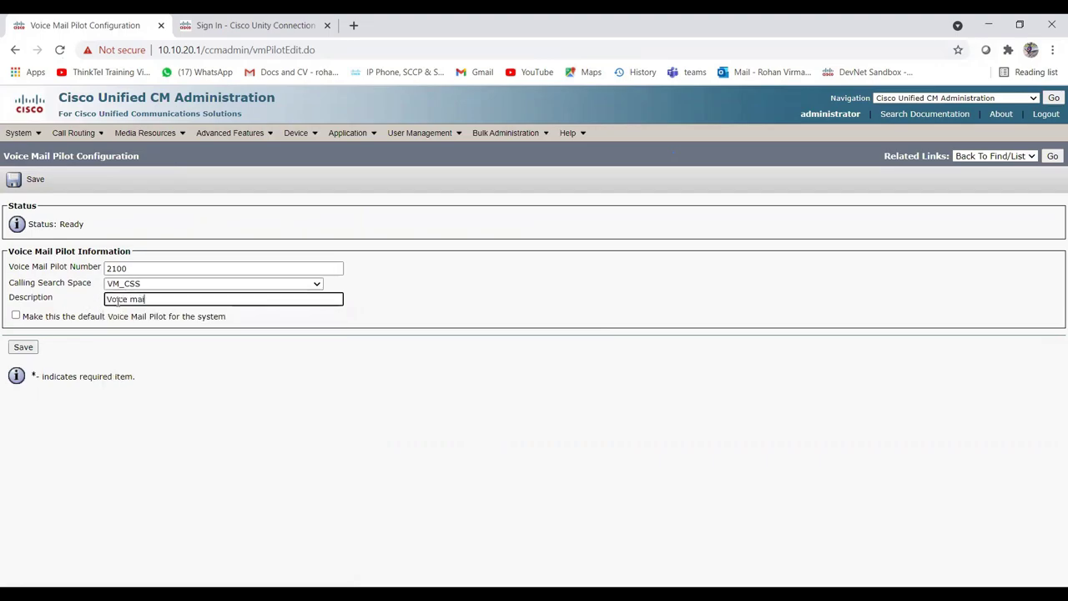
key("BackSpace")
key("BackSpace")
type("Mail Pilot Number")
left_click(26, 346)
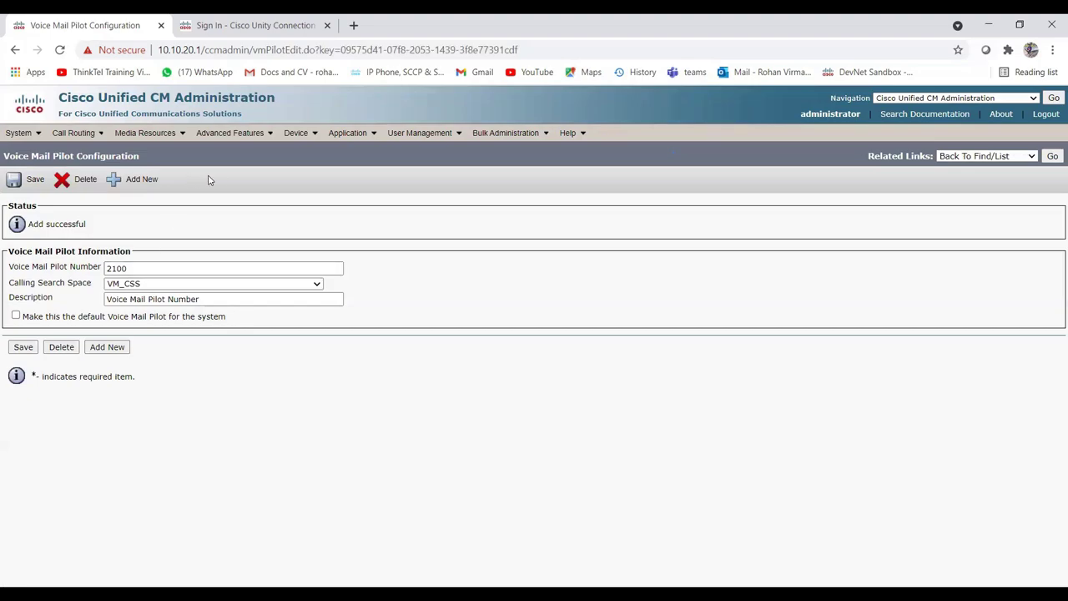
mouse_move(229, 143)
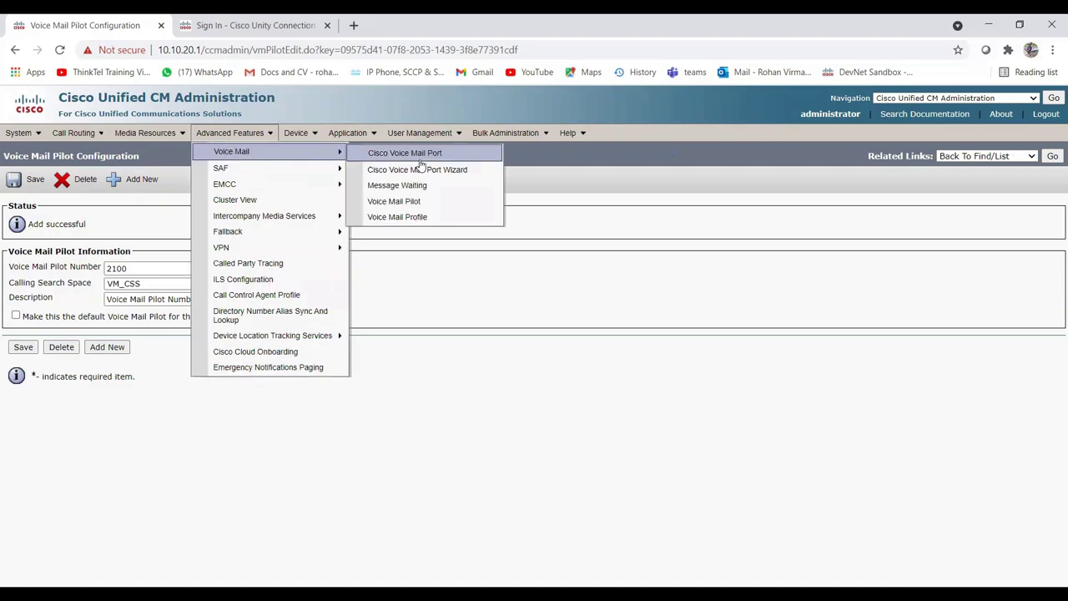
Add a new voice mail profile and enter the name 'Voicemail Profile for 2100'.
left_click(397, 217)
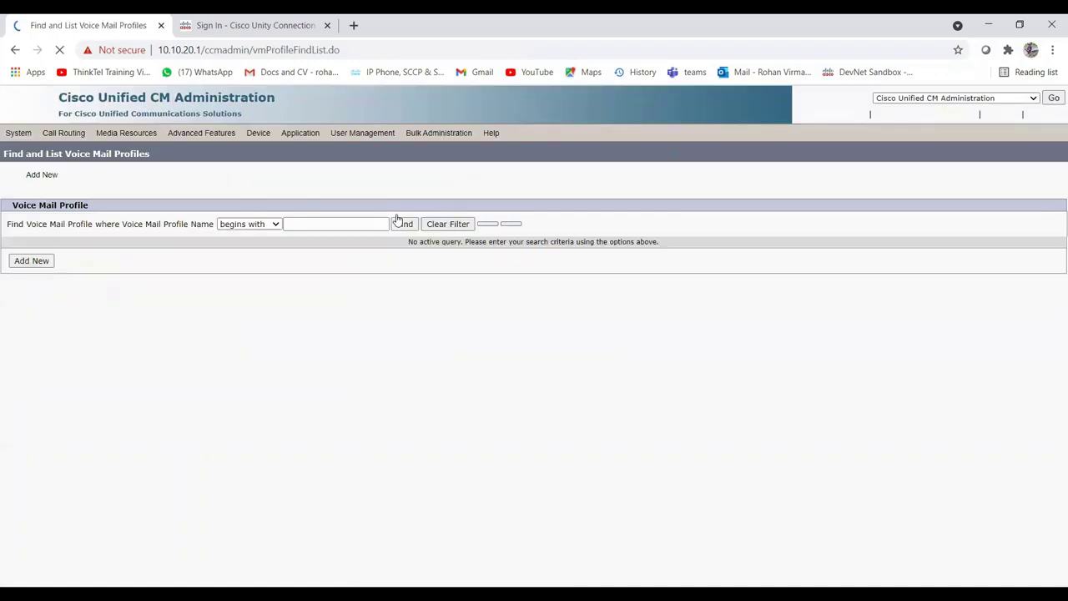
left_click(31, 264)
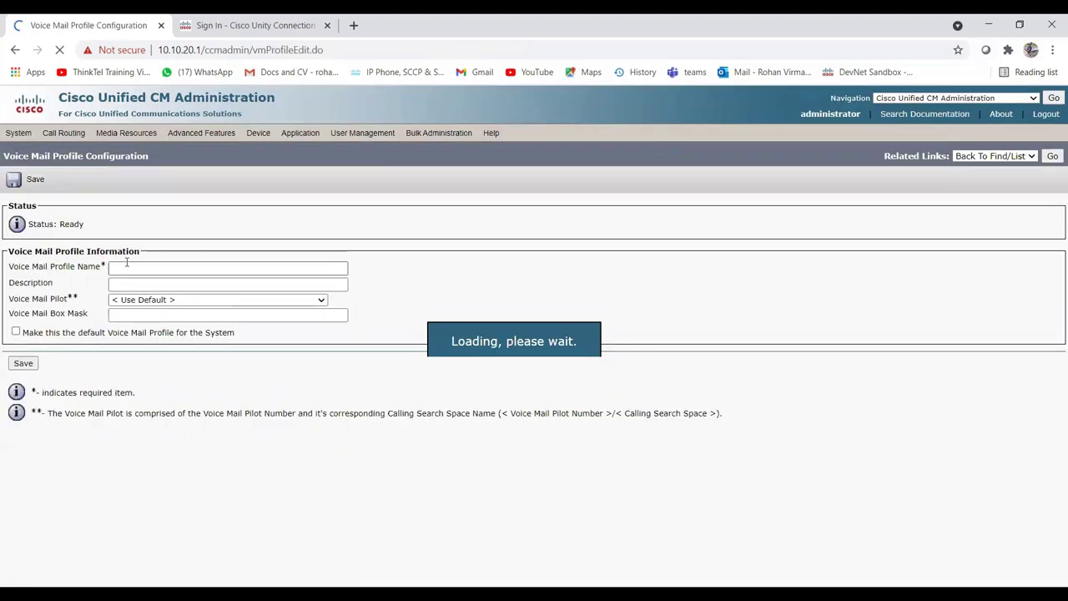
left_click(126, 268)
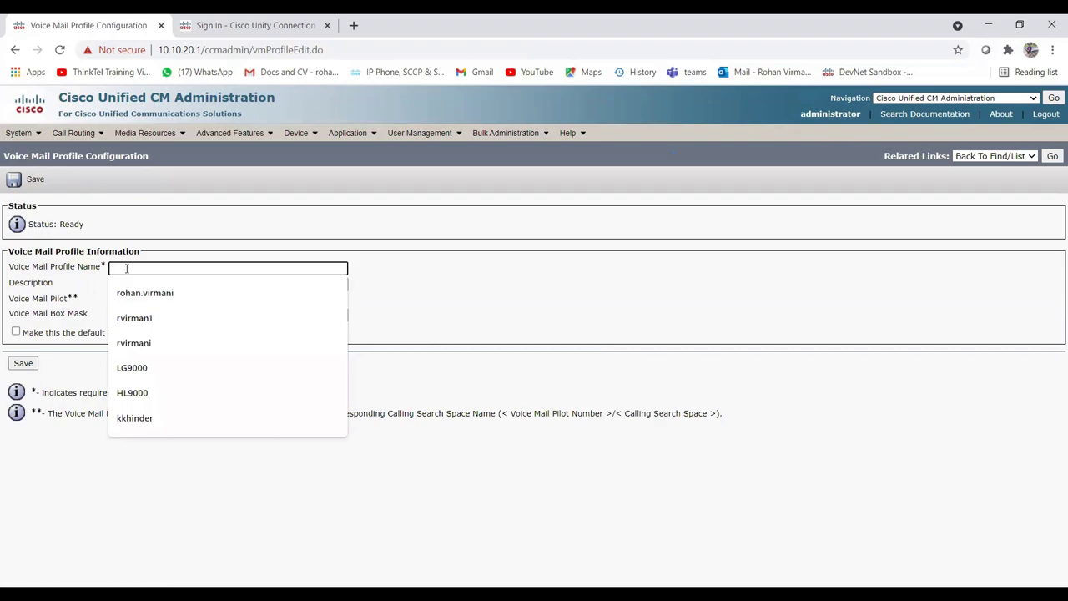
left_click(483, 279)
left_click(236, 287)
left_click(136, 269)
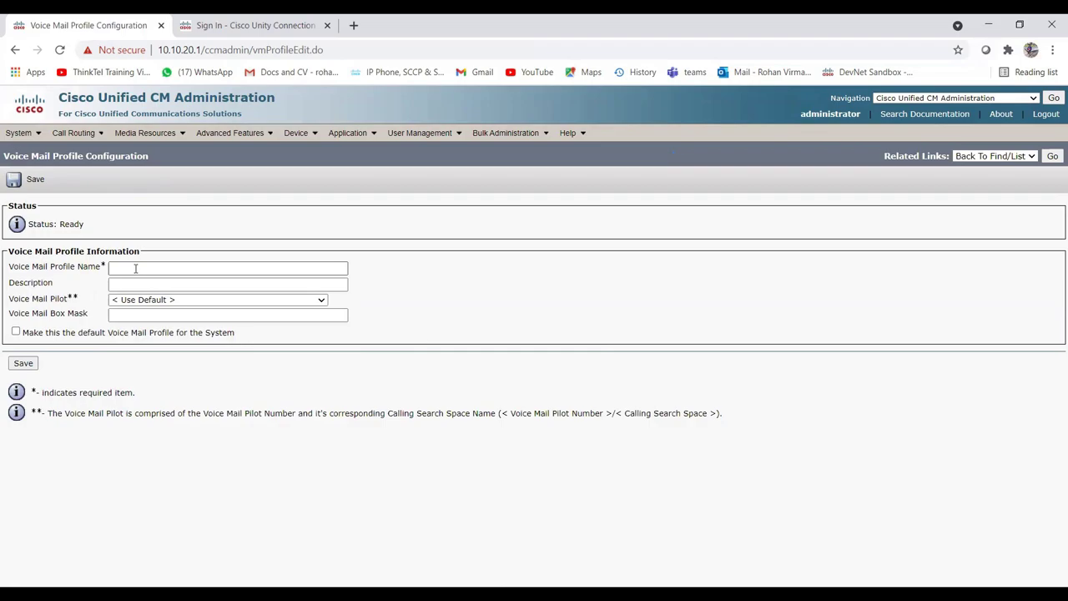
left_click(135, 268)
type("Voic")
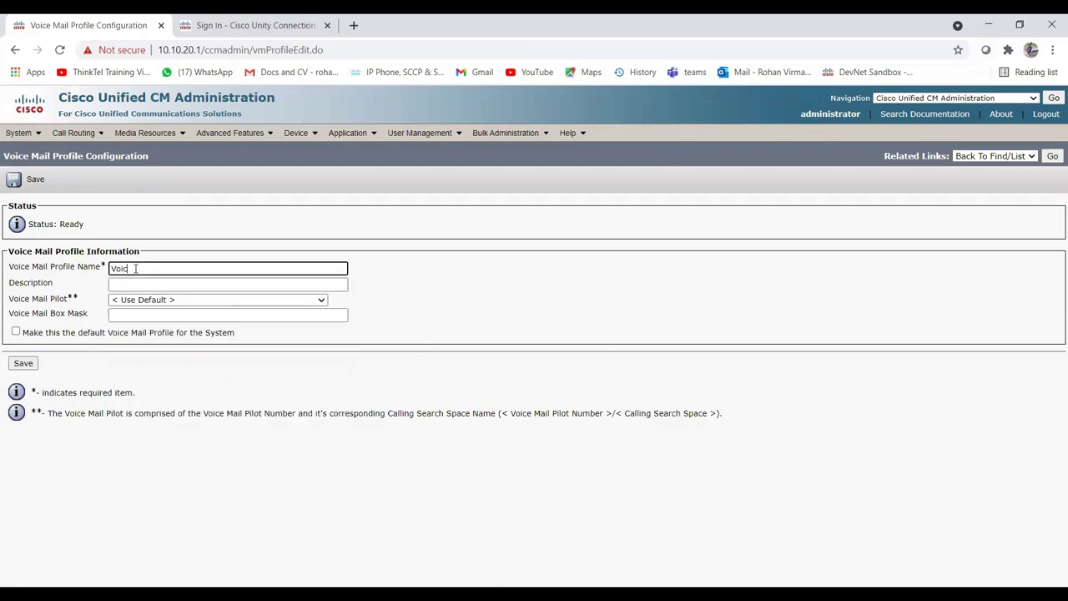
type("email Profile for 2100")
left_click(158, 282)
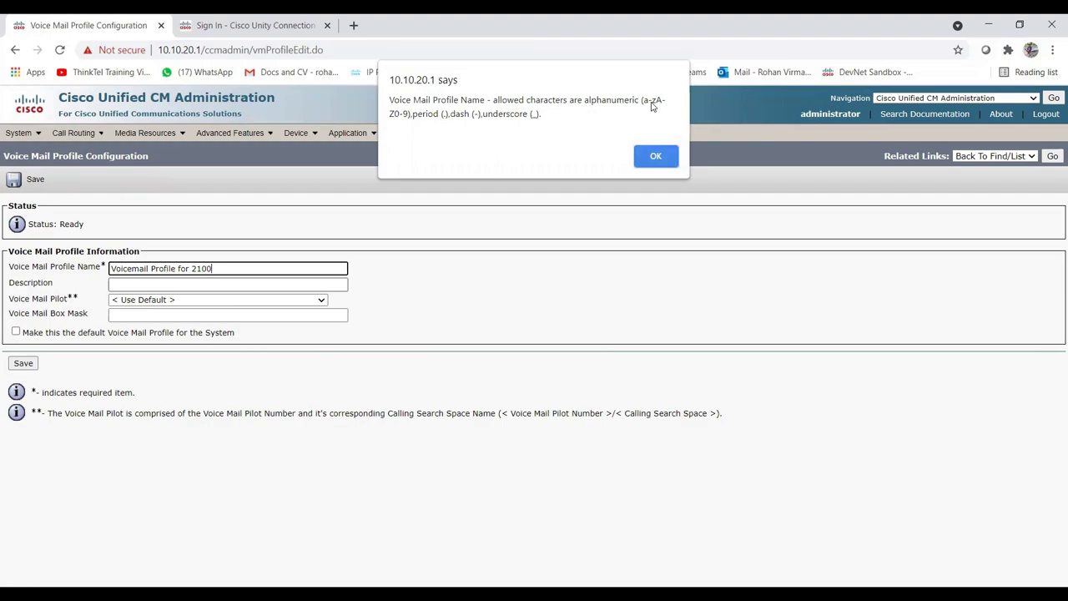
Dismiss the invalid-character alert and rename the profile Voicemail_Profile_2100.
left_click(640, 152)
left_click(155, 270)
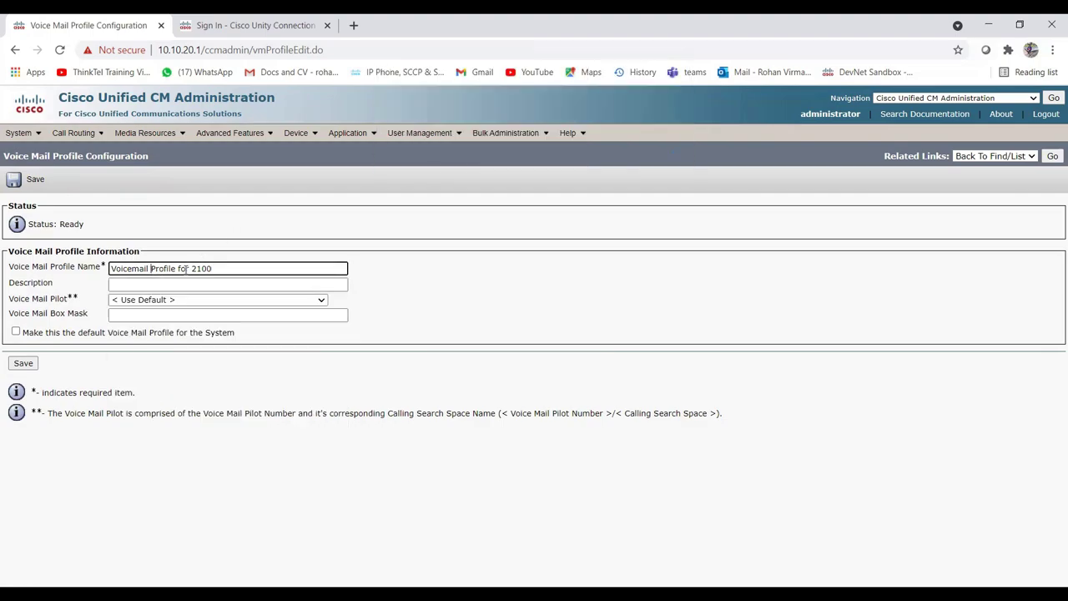
key("BackSpace")
type("_")
key("BackSpace")
key("BackSpace")
key("BackSpace")
key("BackSpace")
key("BackSpace")
key("BackSpace")
type("_")
type("20")
type("00")
key("Tab")
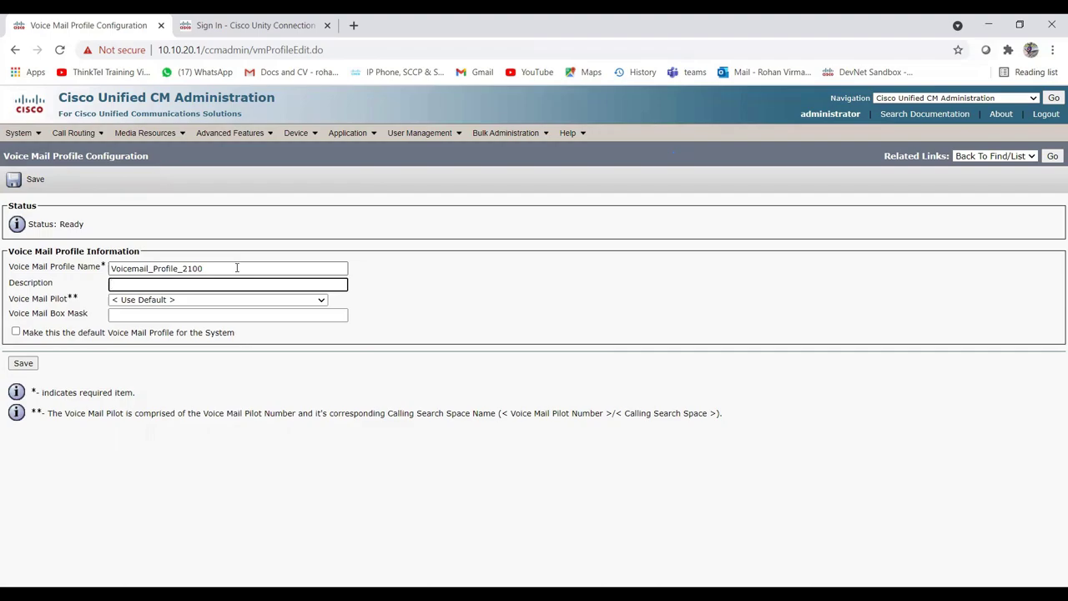
Copy the profile name into Description and select voice mail pilot 2100/VM_CSS.
double_click(237, 268)
key("ctrl+c")
left_click(203, 284)
key("ctrl+v")
left_click(467, 283)
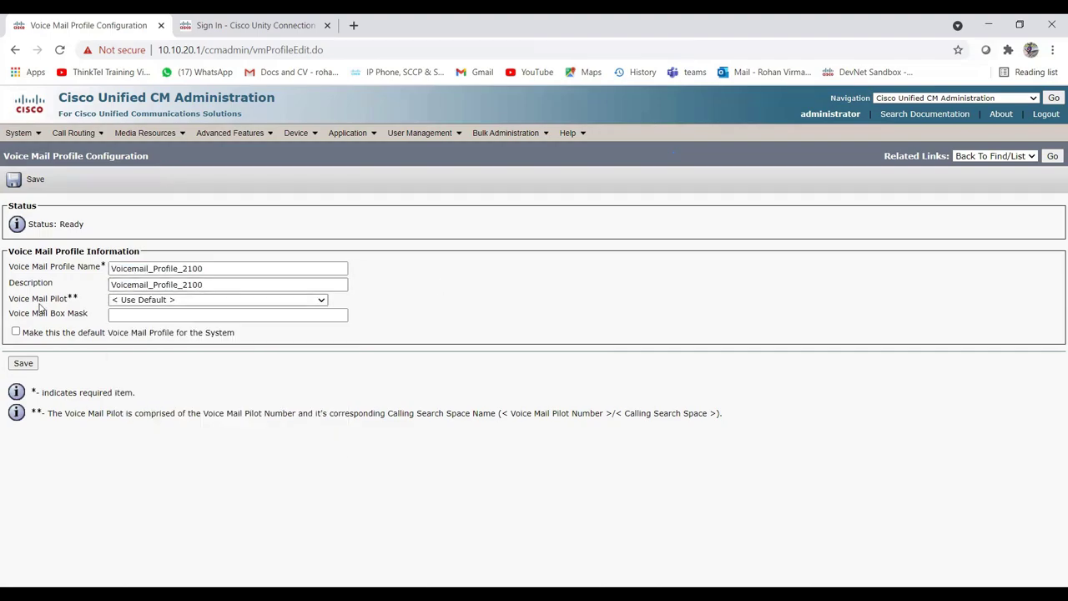
left_click(154, 302)
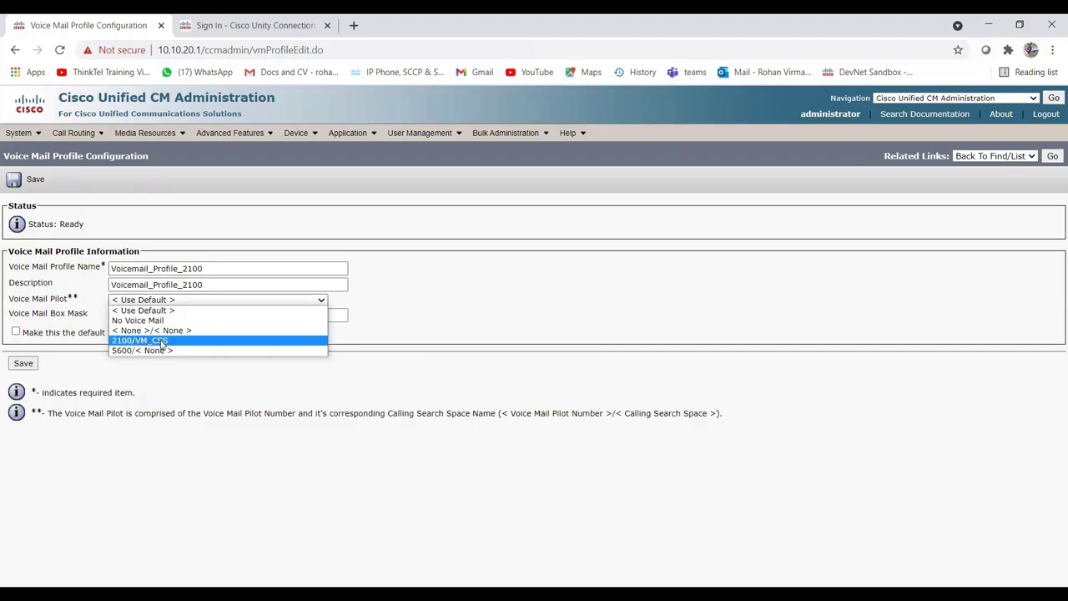
left_click(162, 343)
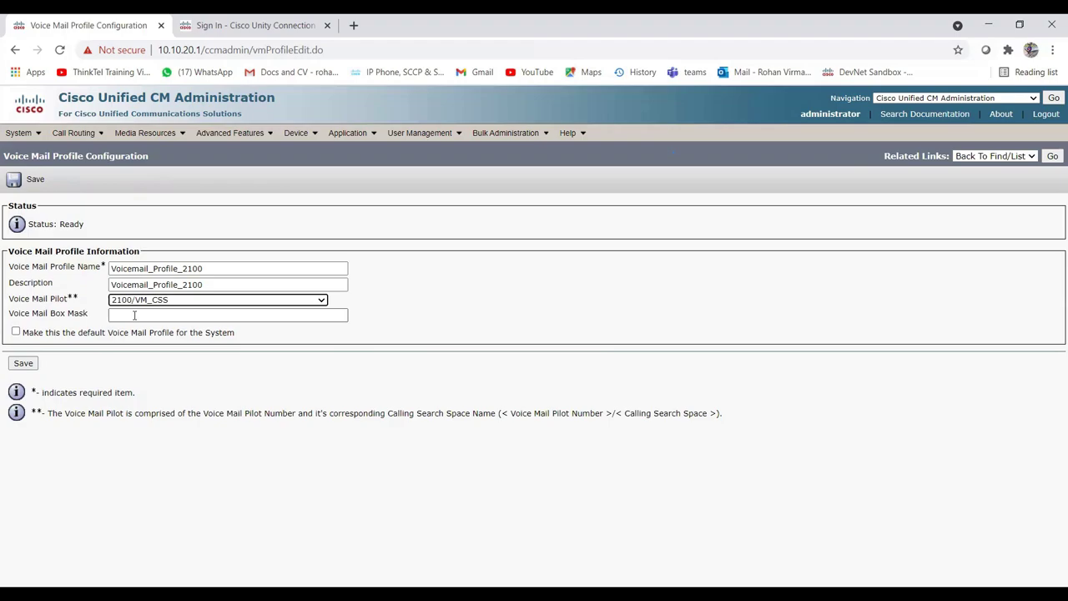
Save Voicemail_Profile_2100, then browse the Call Routing and Advanced Features menus.
left_click(24, 364)
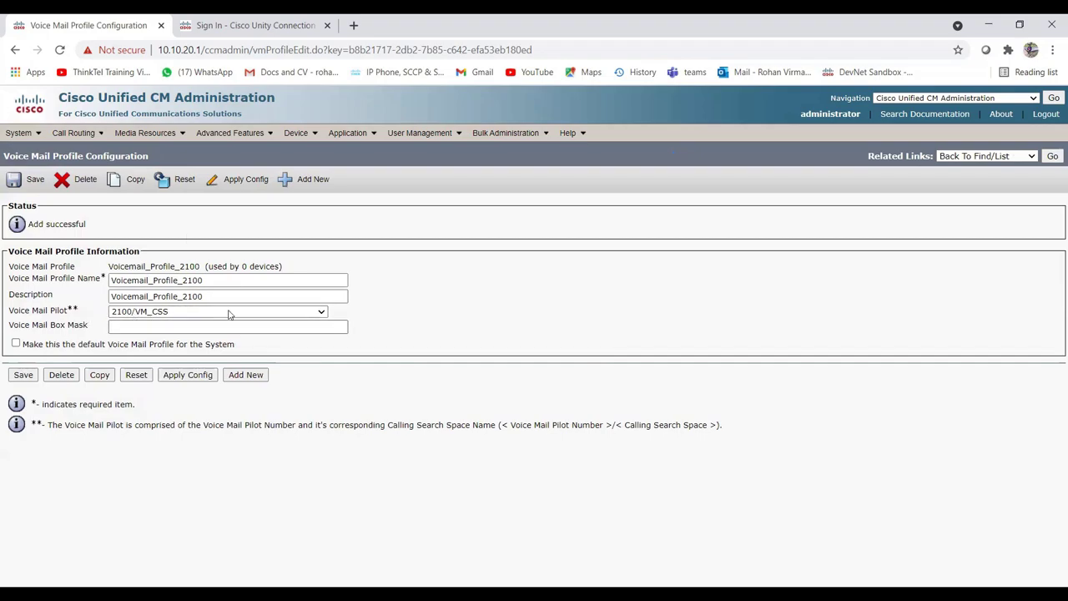
mouse_move(80, 132)
mouse_move(104, 200)
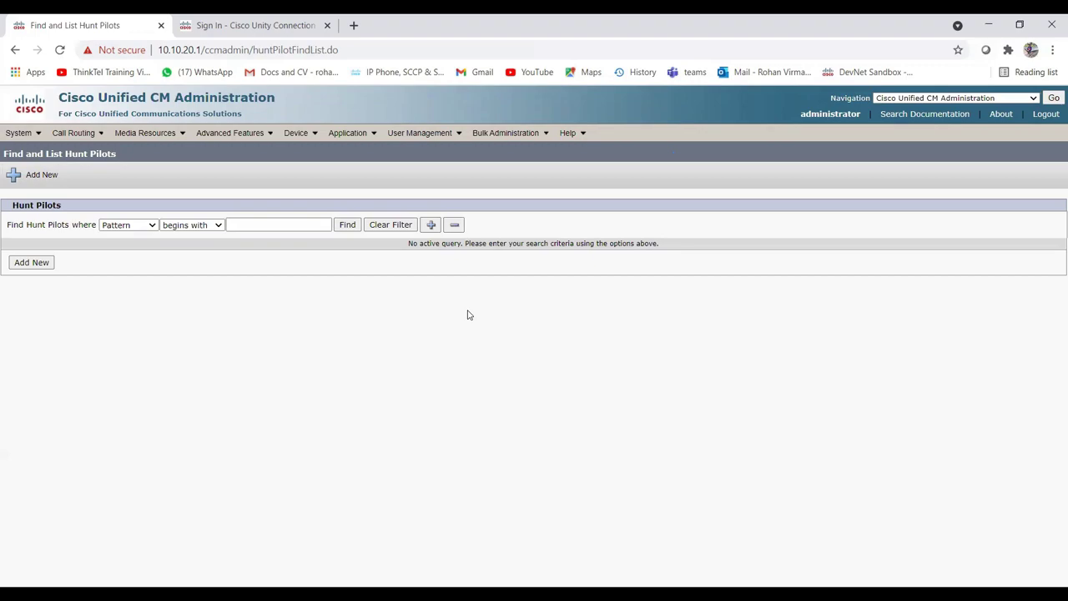
mouse_move(242, 133)
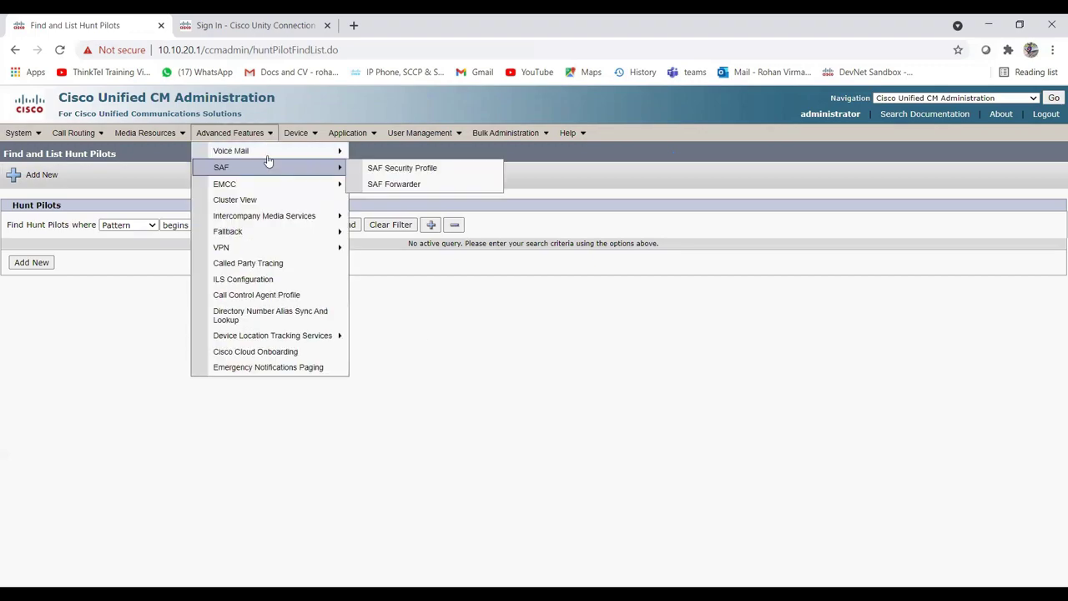
mouse_move(268, 160)
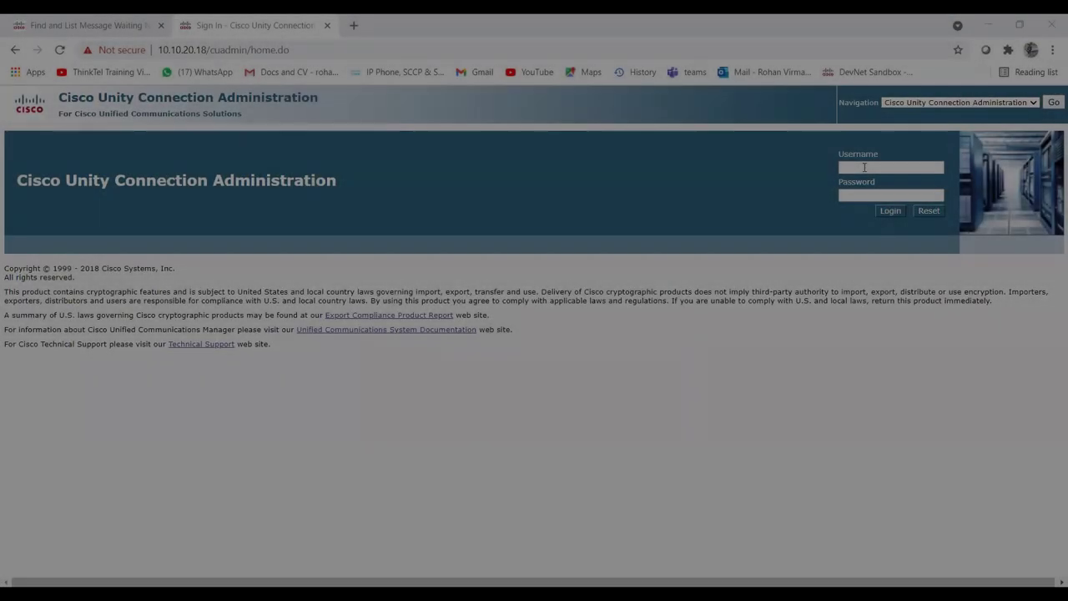
Sign in to Unity Connection with the administrator username and password.
type("admin")
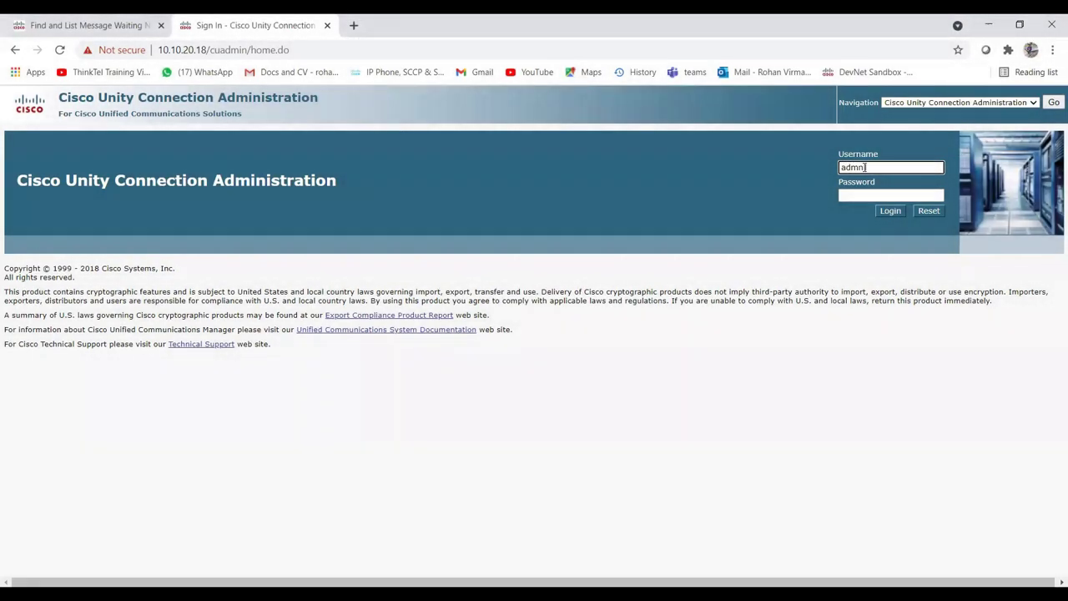
key("BackSpace")
key("BackSpace")
type("inistrator")
key("Tab")
type("Cisco123")
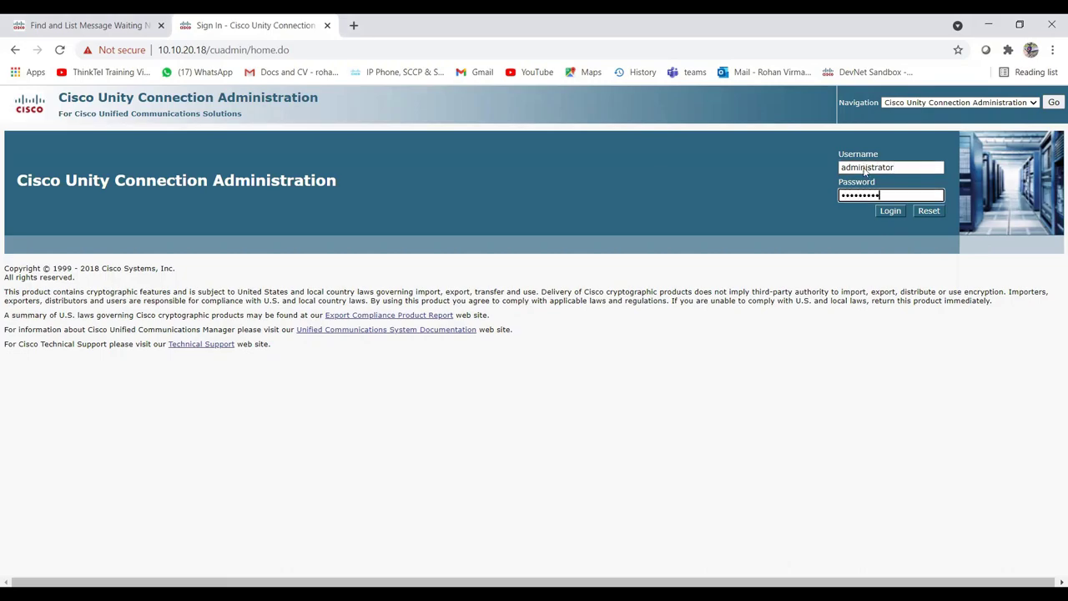
key("Return")
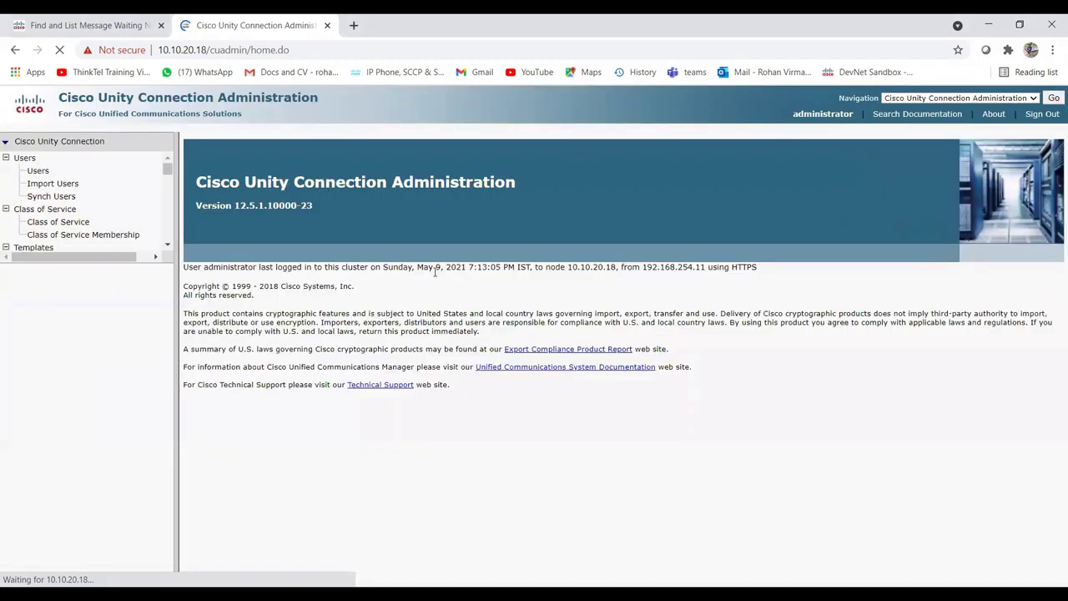
Open Telephony Integrations > Phone System to list the phone systems.
scroll(116, 324, "down", 4)
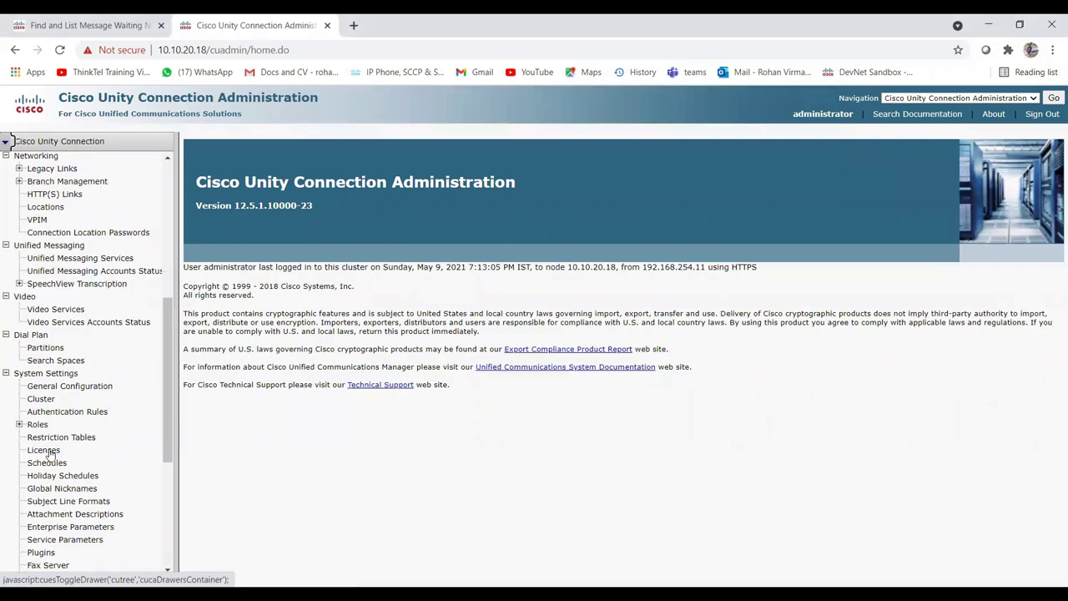
scroll(57, 406, "down", 3)
left_click(55, 404)
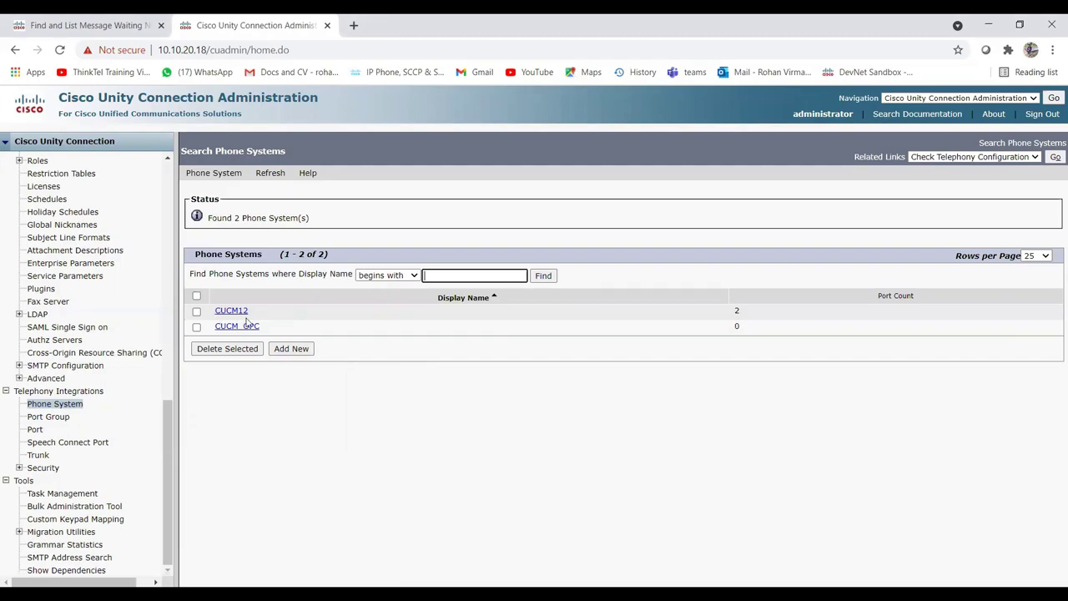
Create and save a new phone system named PhoneSystem-SCCP.
left_click(290, 350)
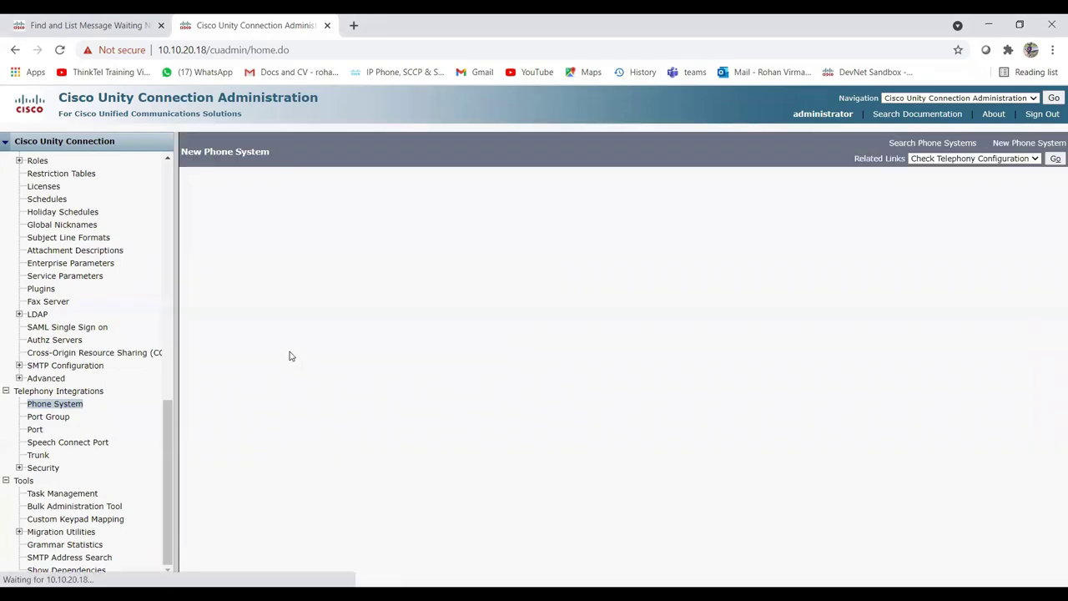
left_click(320, 235)
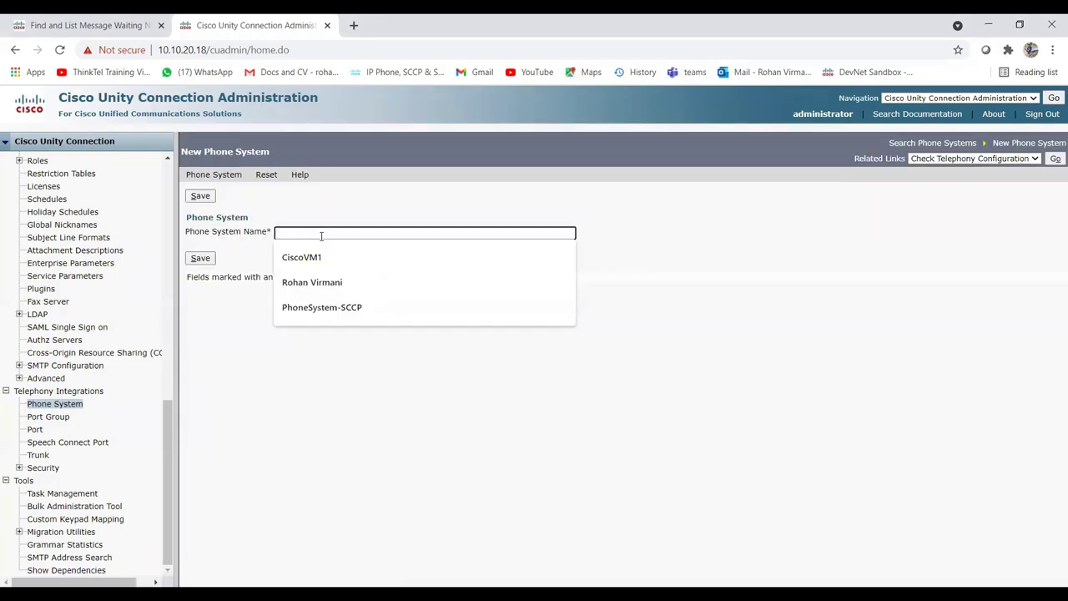
type("Phone")
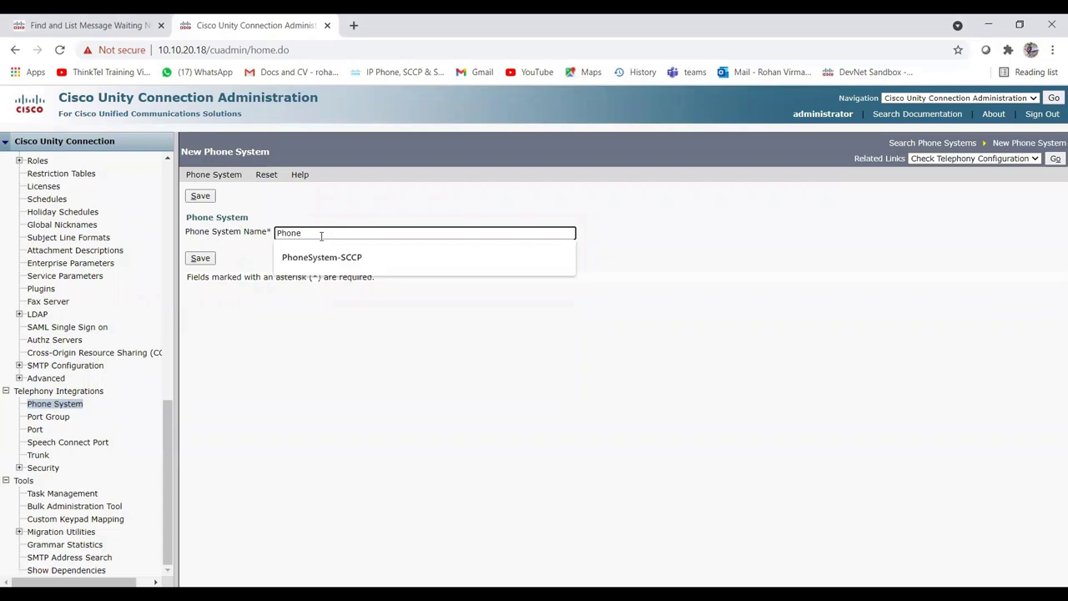
left_click(441, 258)
left_click(208, 262)
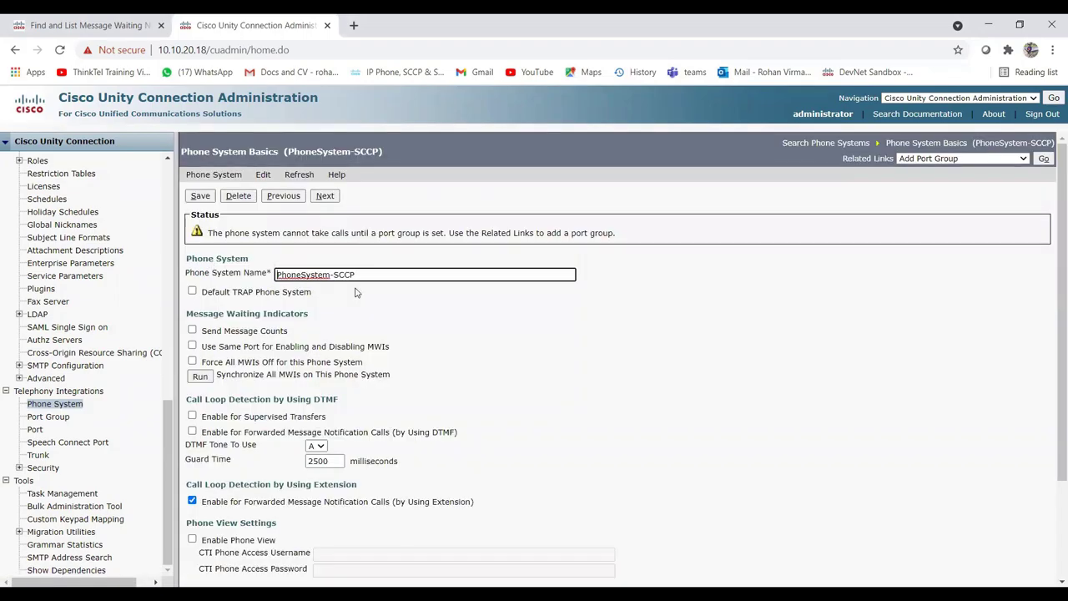
Start a new port group for PhoneSystem-SCCP from Related Links.
scroll(314, 368, "down", 3)
scroll(313, 368, "up", 3)
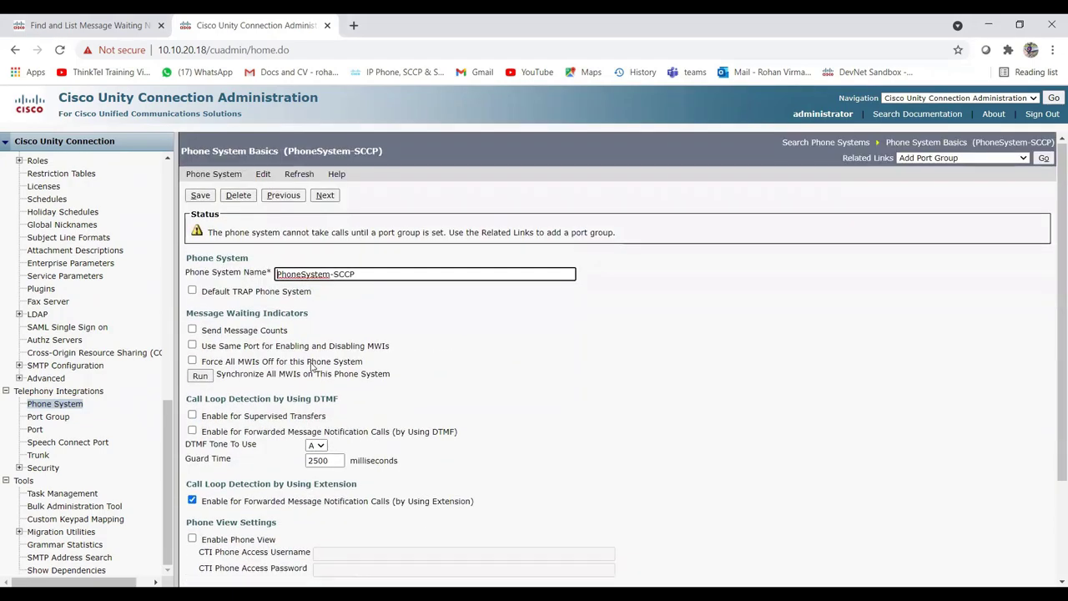
left_click(1042, 158)
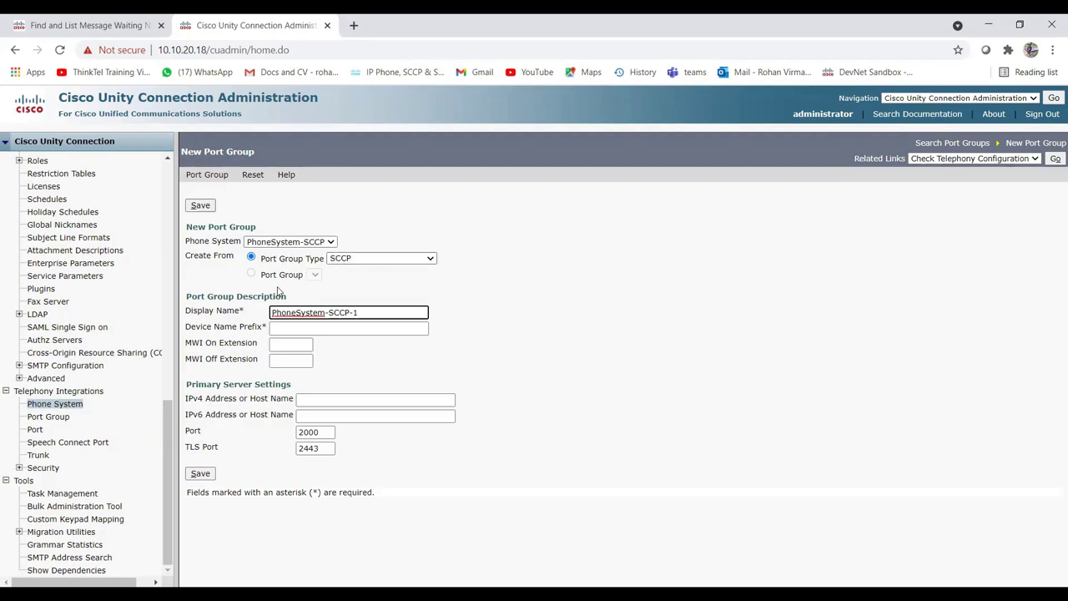
Enter device name prefix CiscoVM1-VI, checking the MWI numbers in Unified CM.
left_click(310, 327)
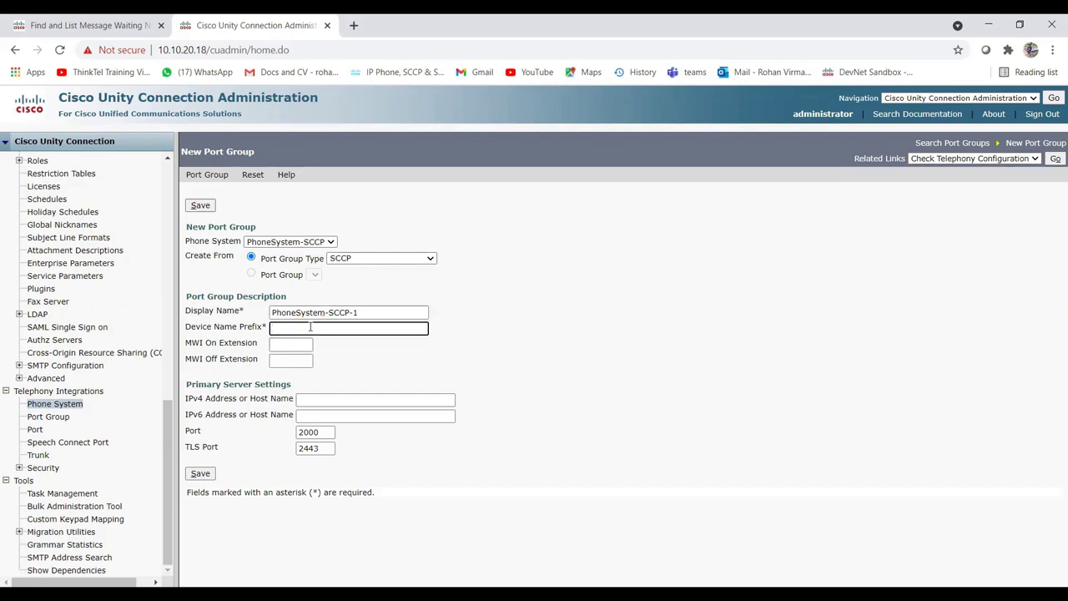
type("CiscoVM1-VI")
left_click(296, 345)
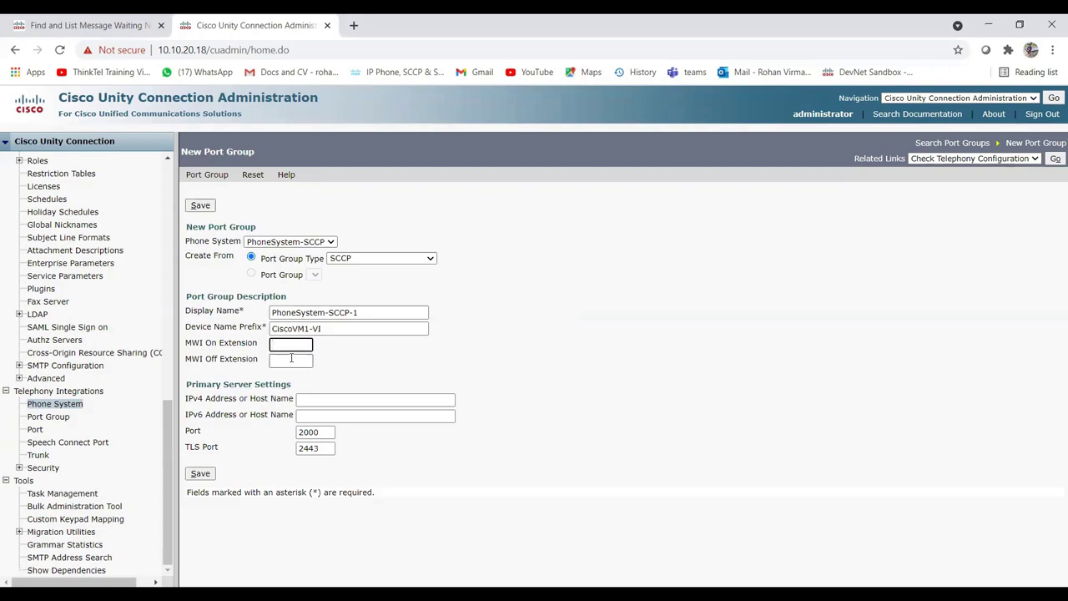
left_click(282, 359)
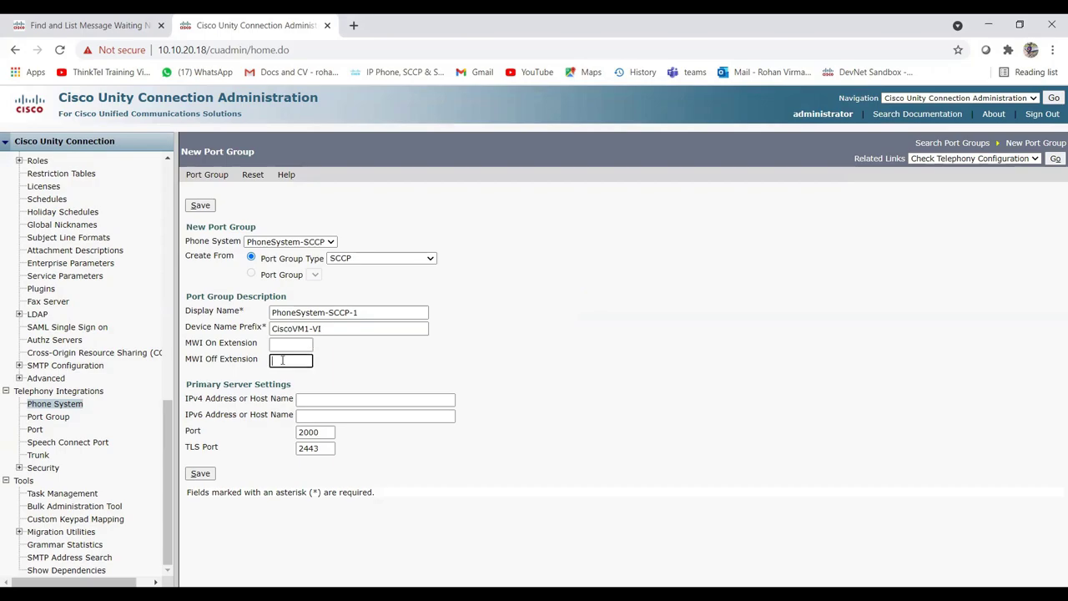
left_click(285, 344)
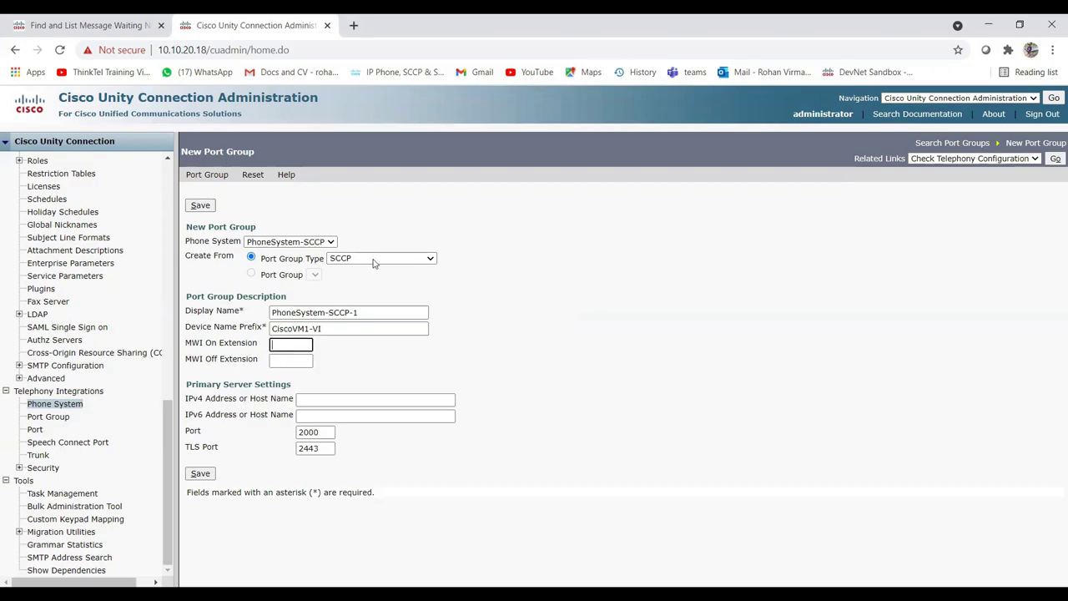
left_click(88, 25)
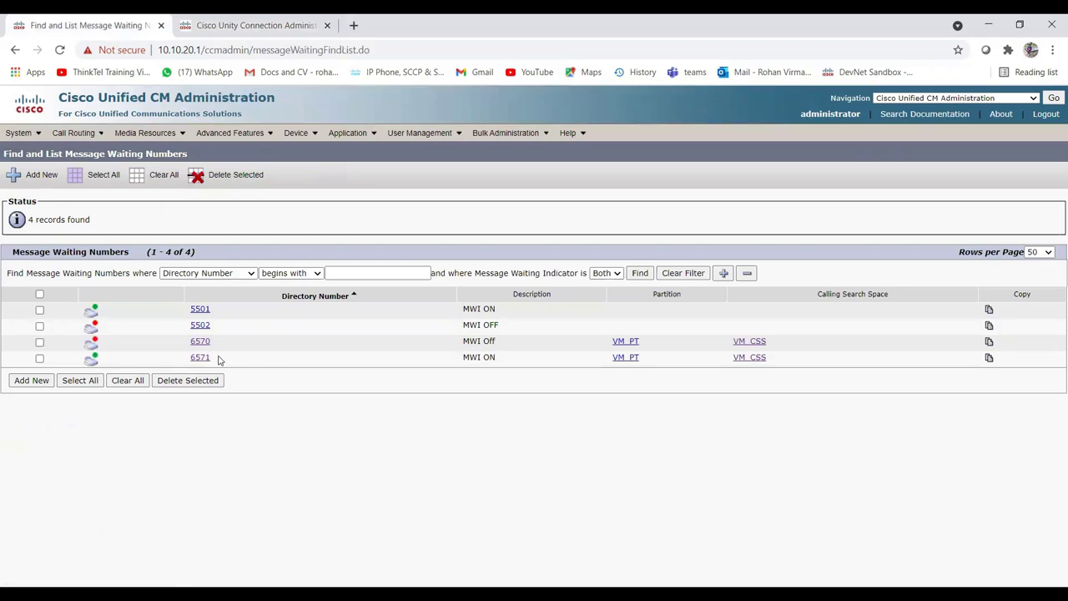
left_click(251, 23)
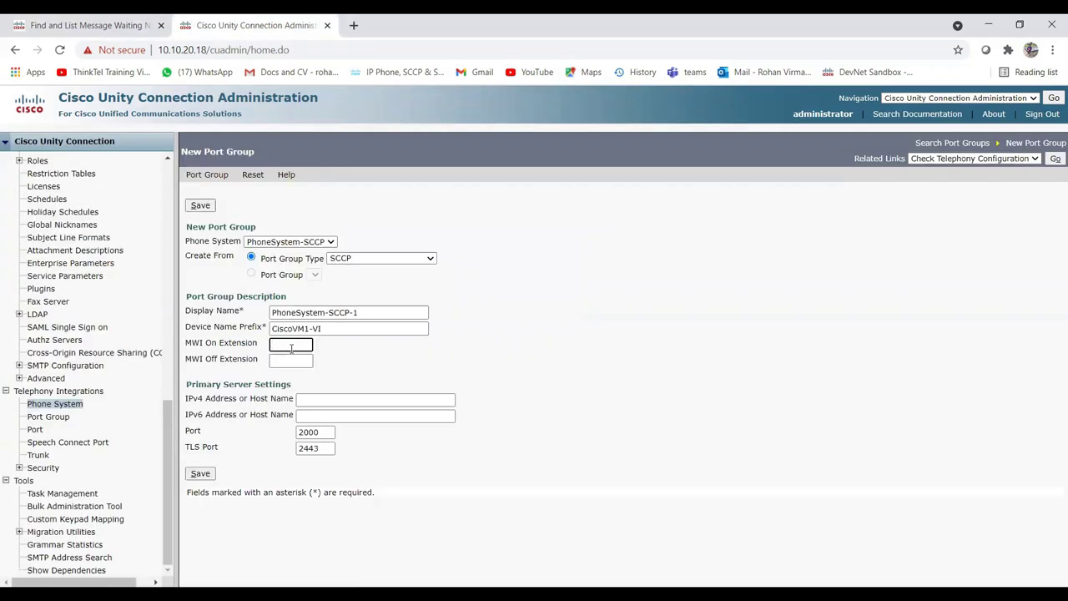
Set MWI On 6571, MWI Off 6570, server 10.10.20.1, and save the port group.
type("6571")
key("Tab")
type("6570")
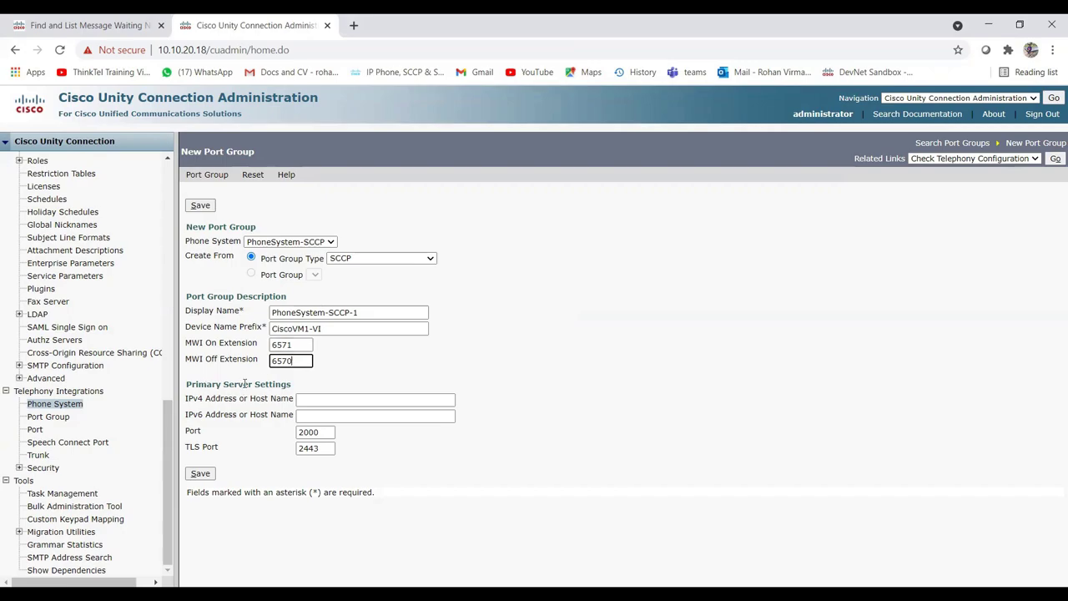
left_click(314, 401)
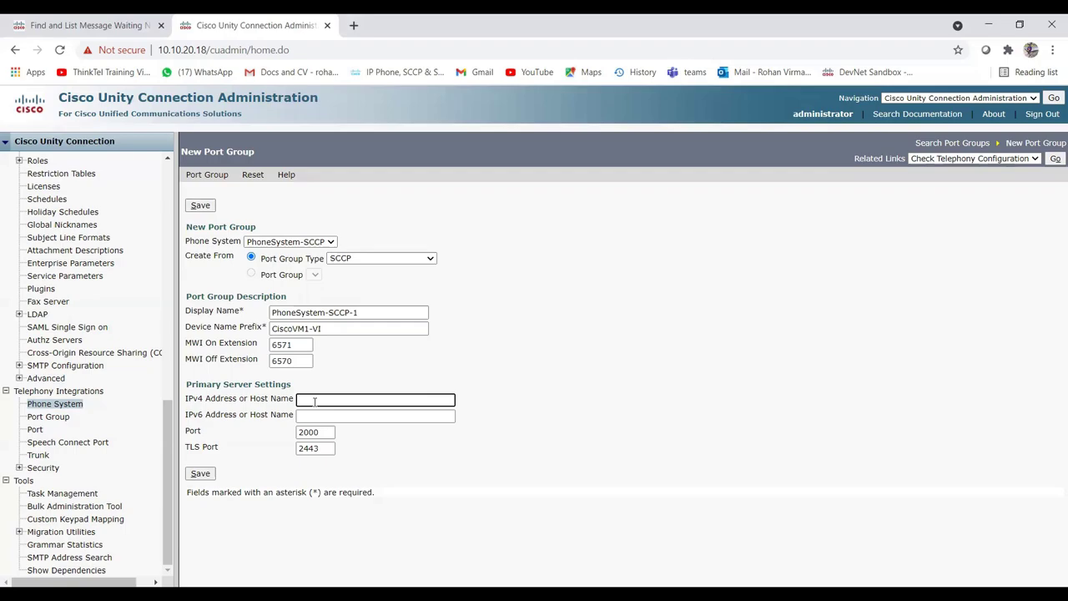
type("10.10.20.1")
left_click(207, 475)
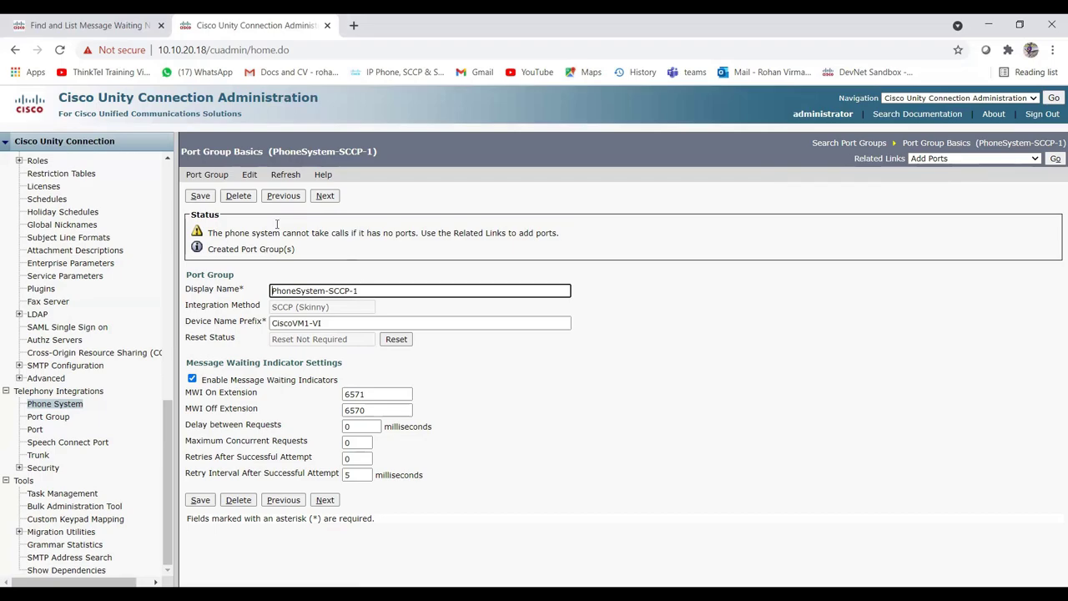
Add Unified CM server 10.10.20.2 with order 1 to PhoneSystem-SCCP-1 and save.
mouse_move(249, 175)
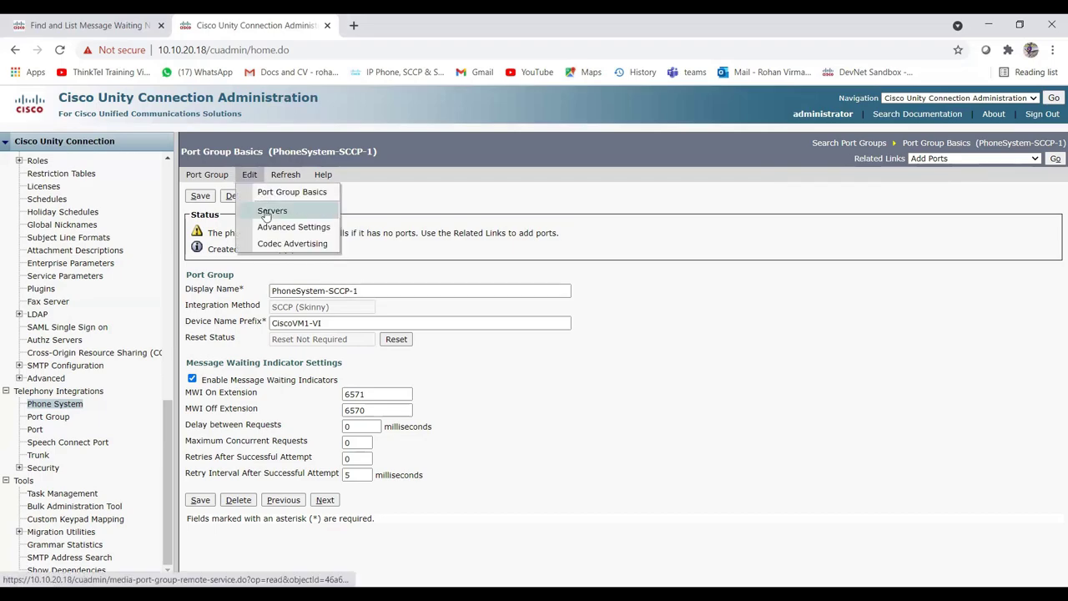
left_click(272, 210)
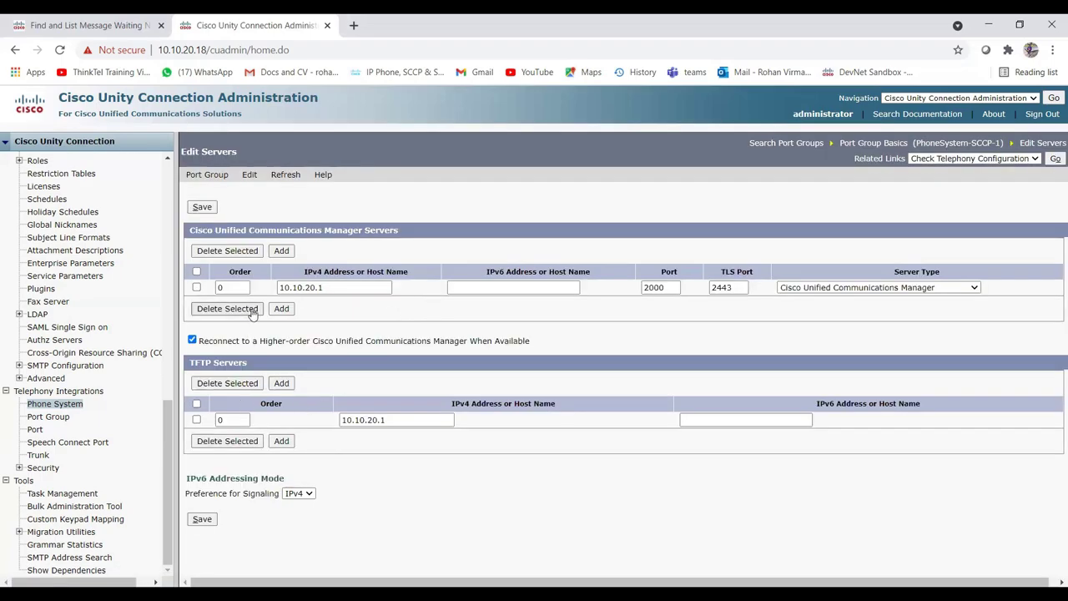
left_click(281, 308)
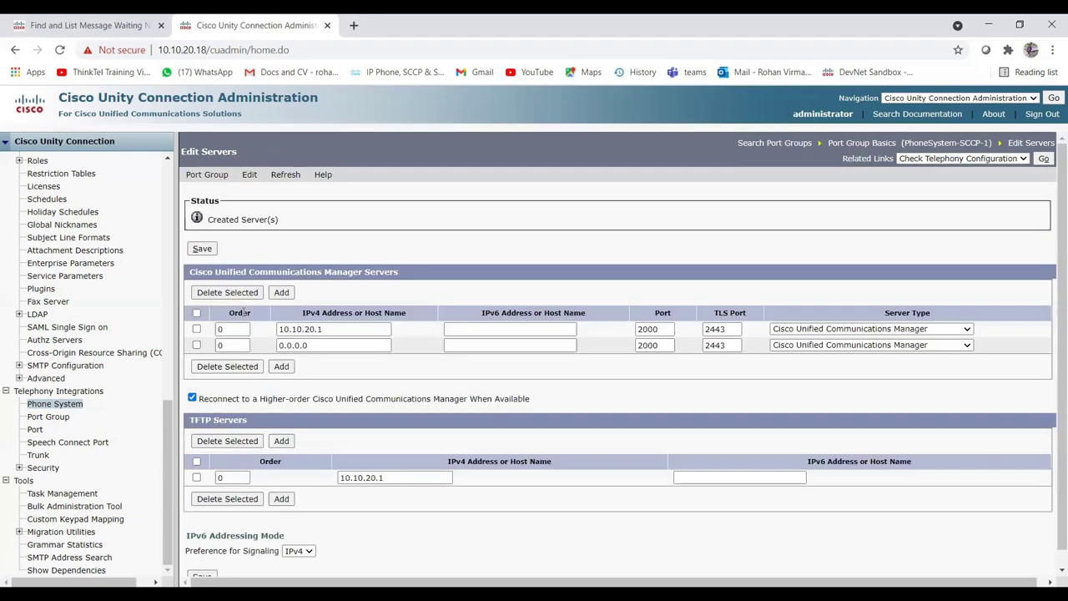
double_click(234, 345)
type("1")
double_click(325, 345)
type("10")
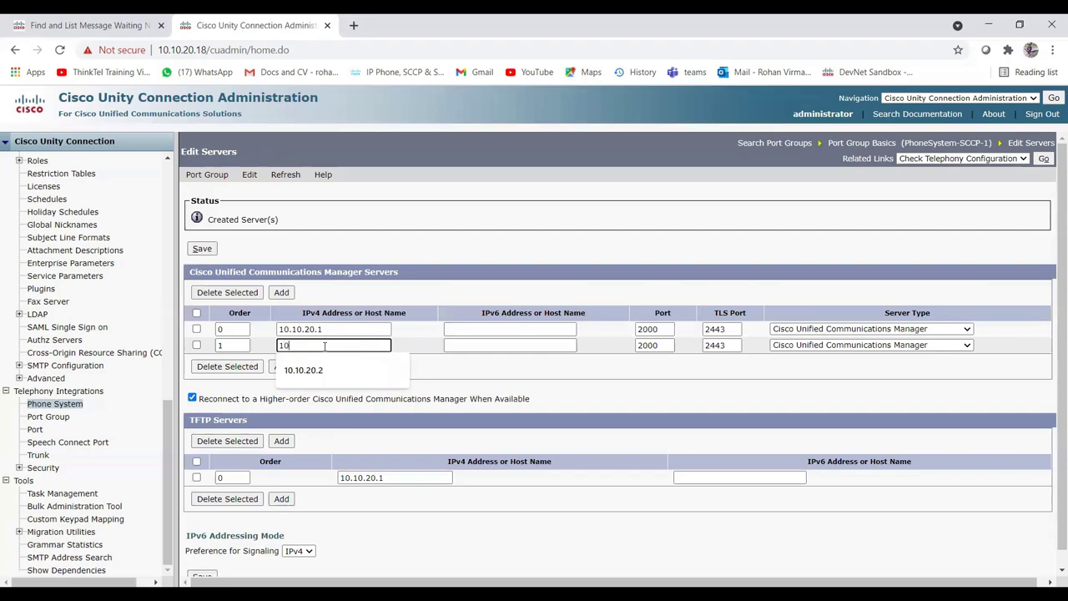
type(".10.20.2")
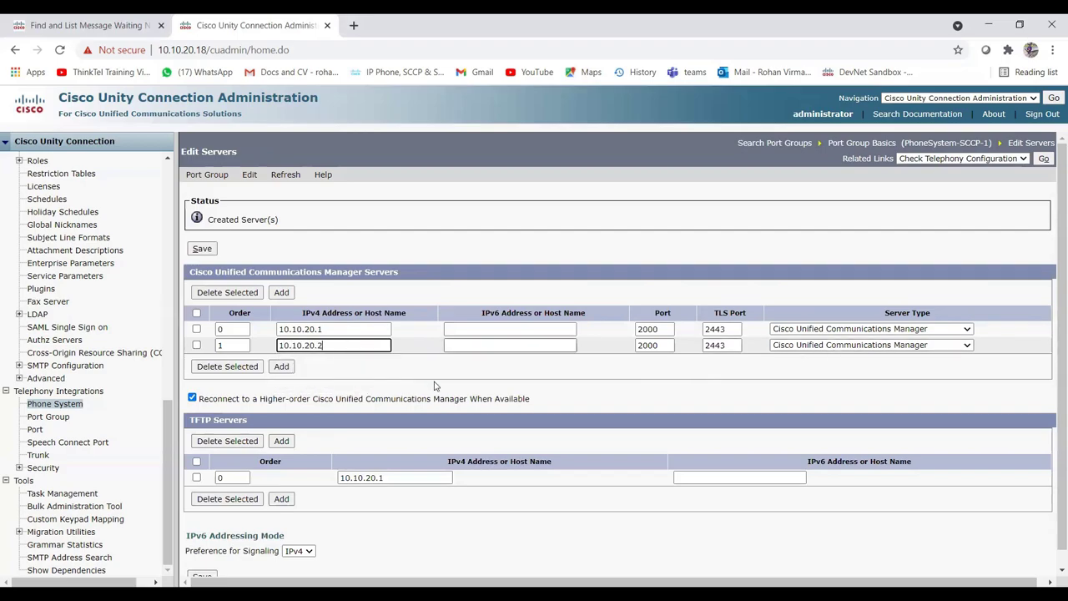
scroll(371, 502, "down", 1)
left_click(202, 561)
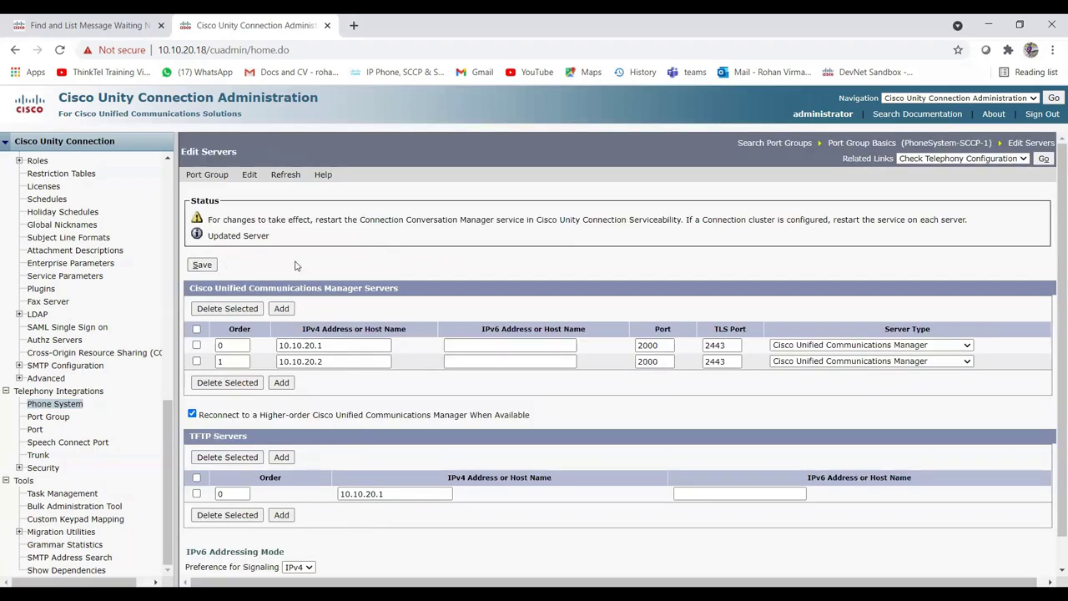
Add 5 voicemail ports for phone system PhoneSystem-SCCP and save them.
left_click(39, 430)
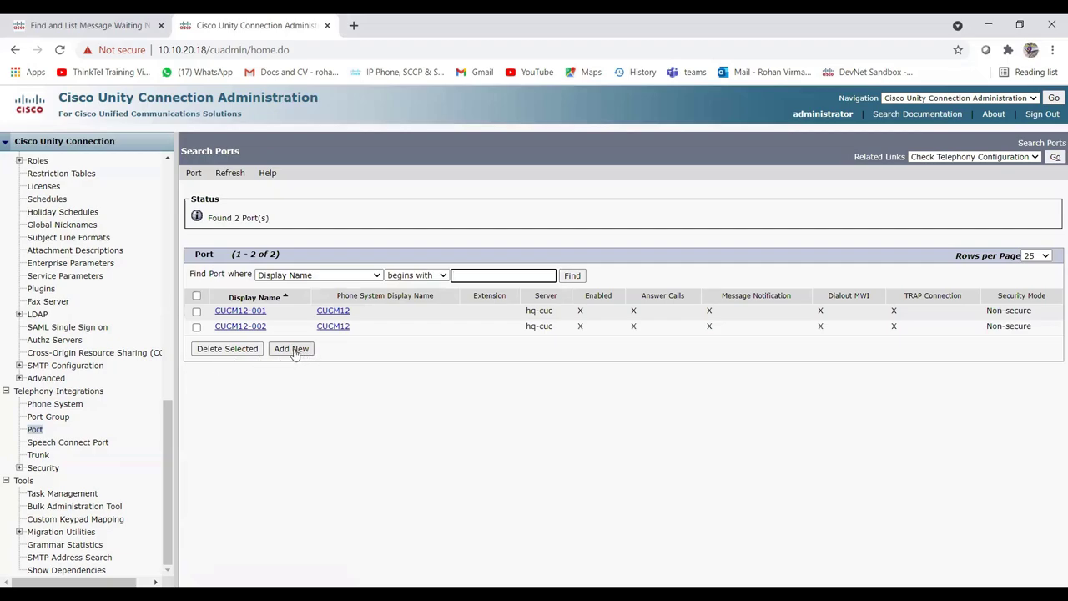
left_click(293, 354)
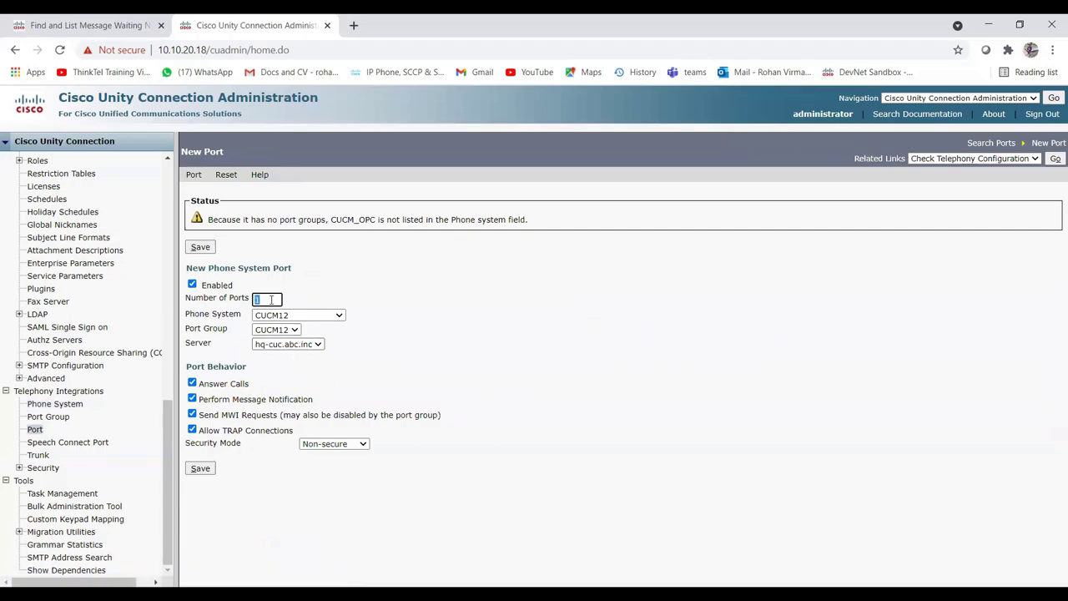
left_click(456, 331)
left_click(338, 316)
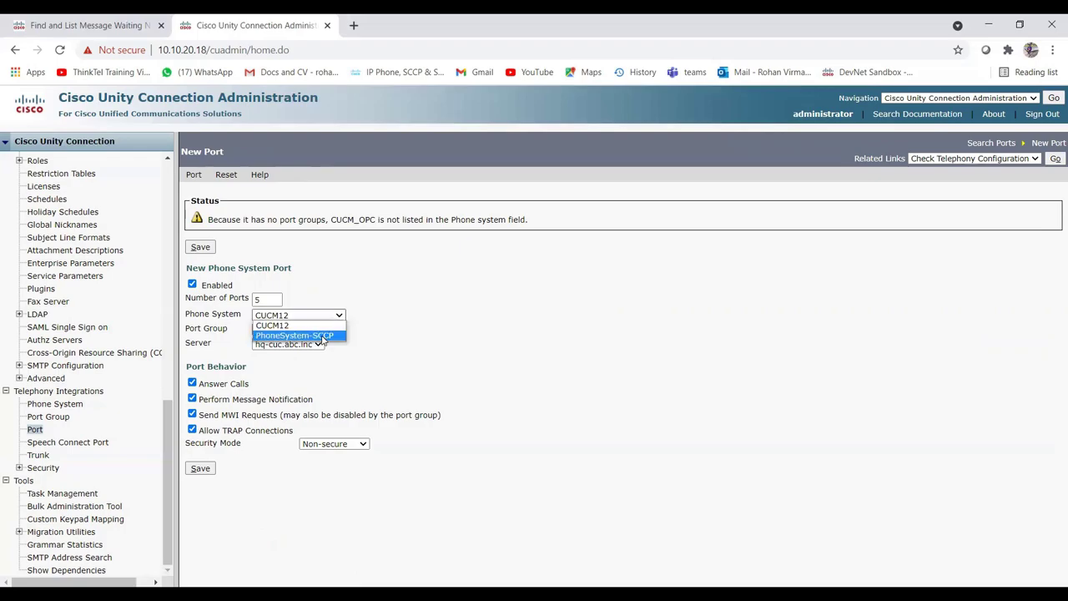
left_click(324, 335)
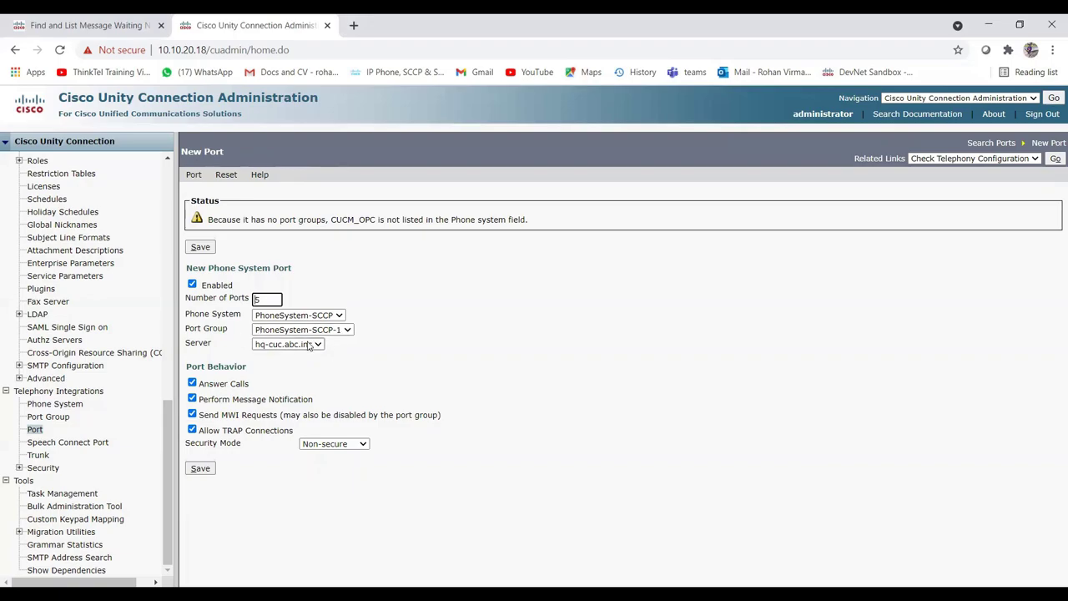
left_click(201, 469)
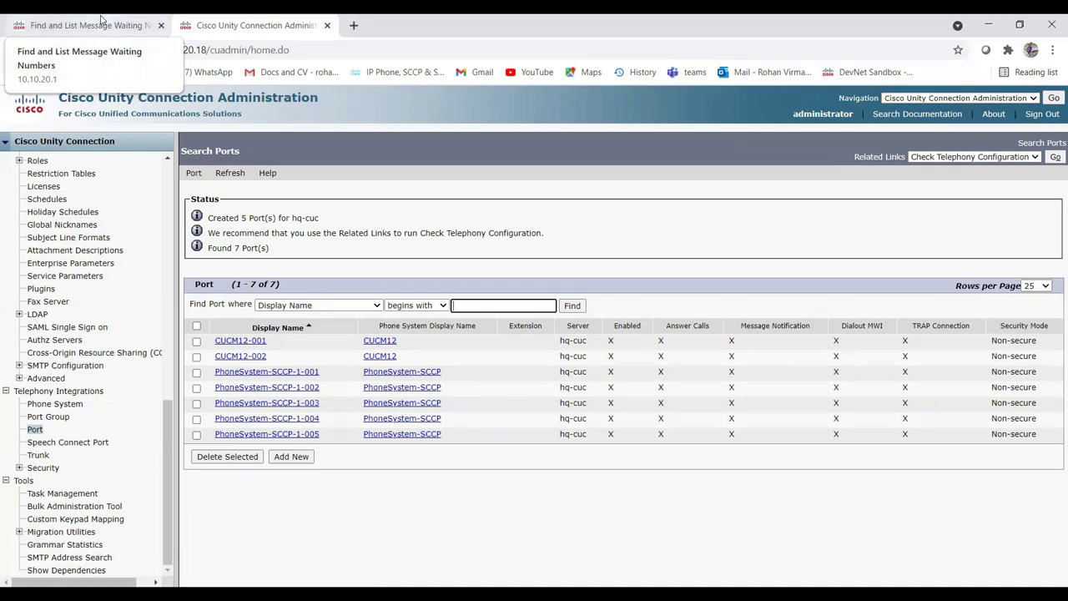
Open the Cisco Voice Mail Port list in Unified CM Administration.
left_click(100, 18)
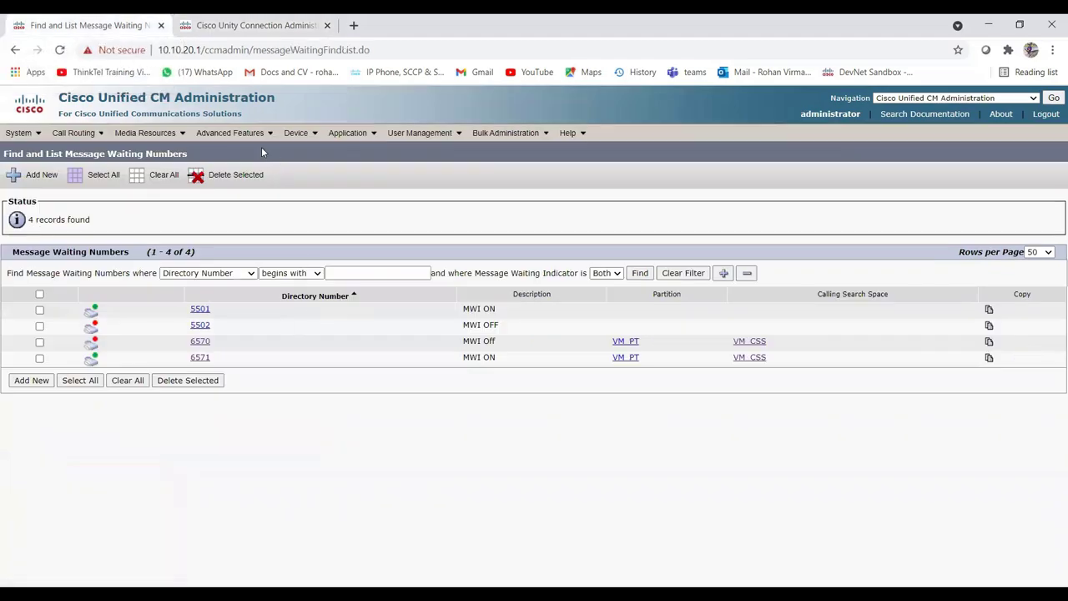
mouse_move(251, 140)
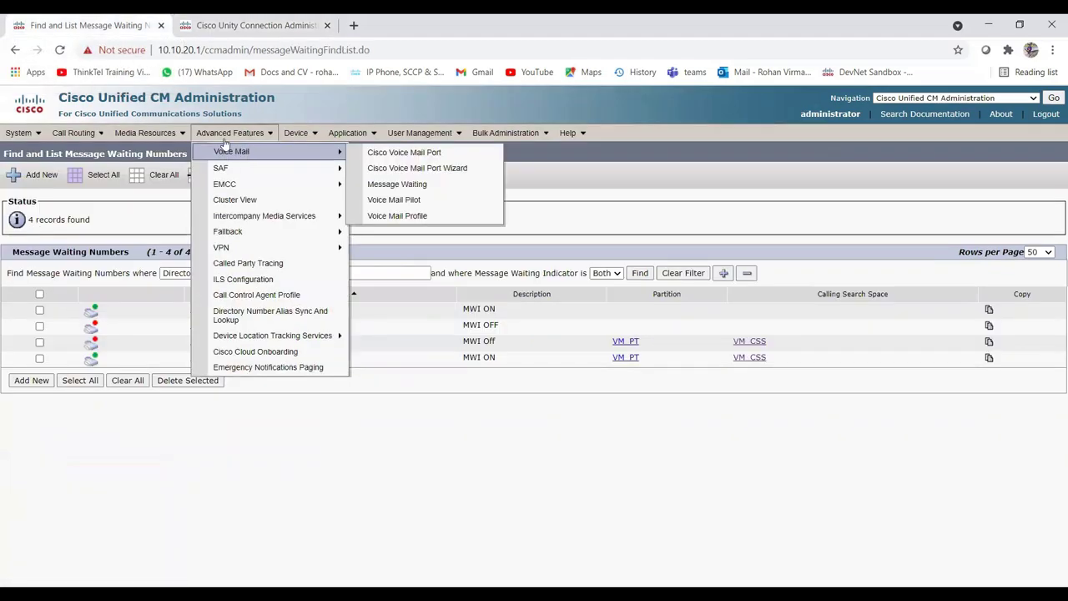
left_click(393, 160)
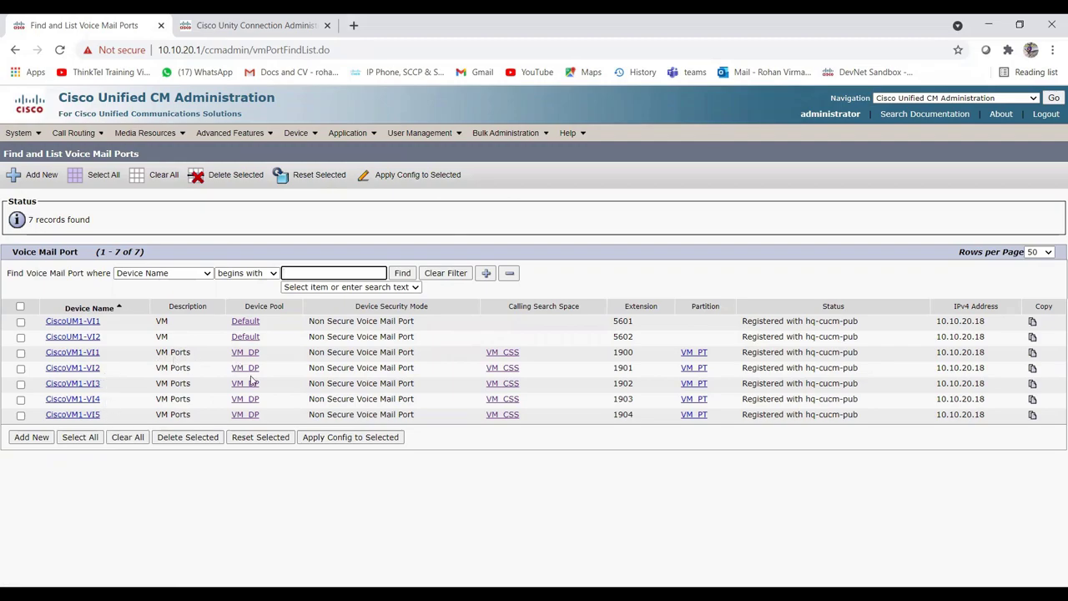
Verify ports CiscoVM1-VI1 to VI5 (1900–1904) are registered with hq-cucm-pub.
double_click(617, 353)
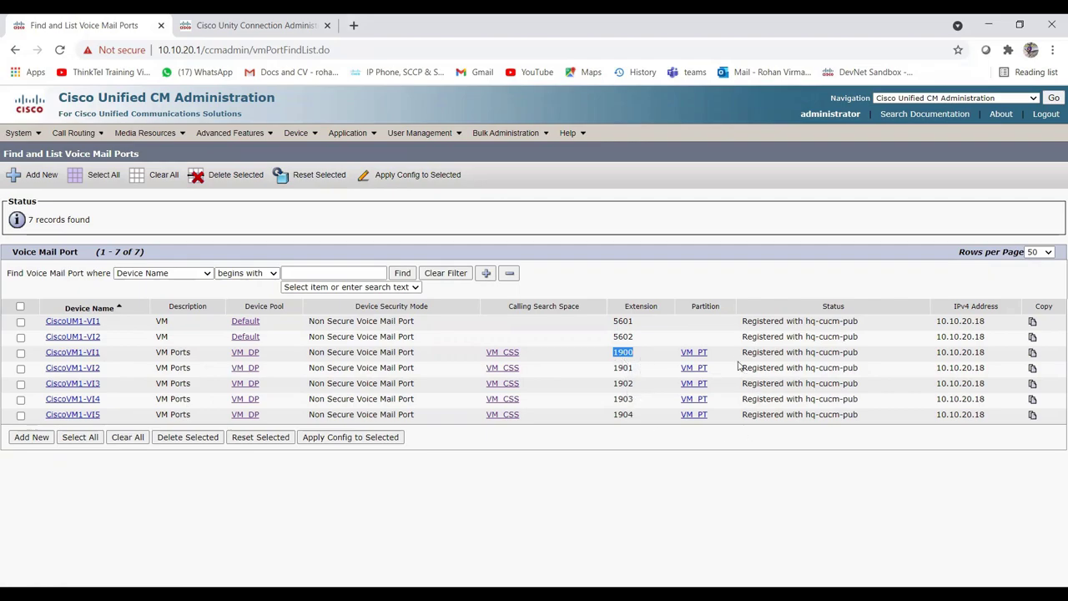
left_click_drag(739, 353, 870, 357)
left_click(870, 357)
left_click_drag(1001, 357, 923, 357)
left_click(924, 357)
double_click(856, 353)
left_click(883, 361)
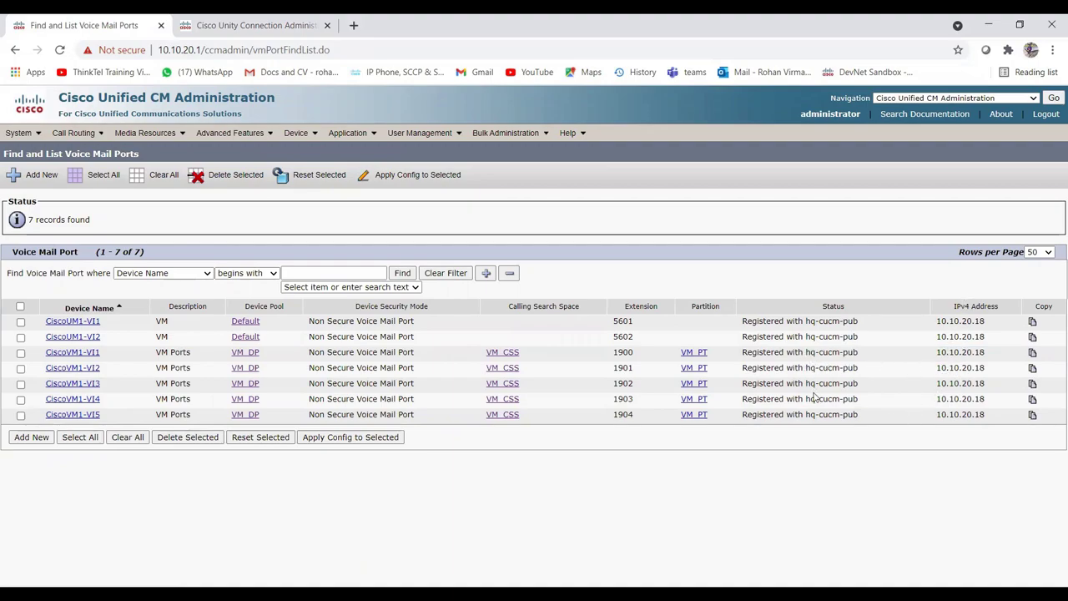